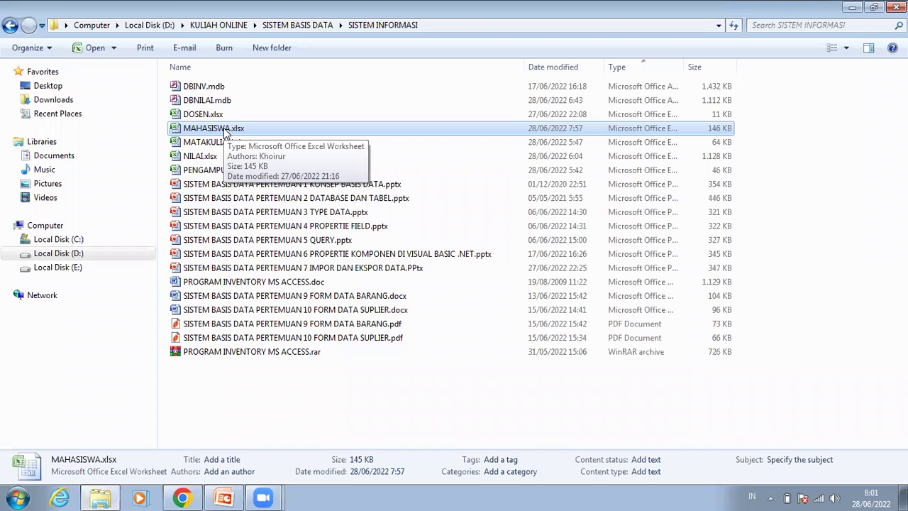
Open the MAHASISWA.xlsx and MATAKULIAH.xlsx workbooks from the SISTEM INFORMASI folder.
double_click(226, 133)
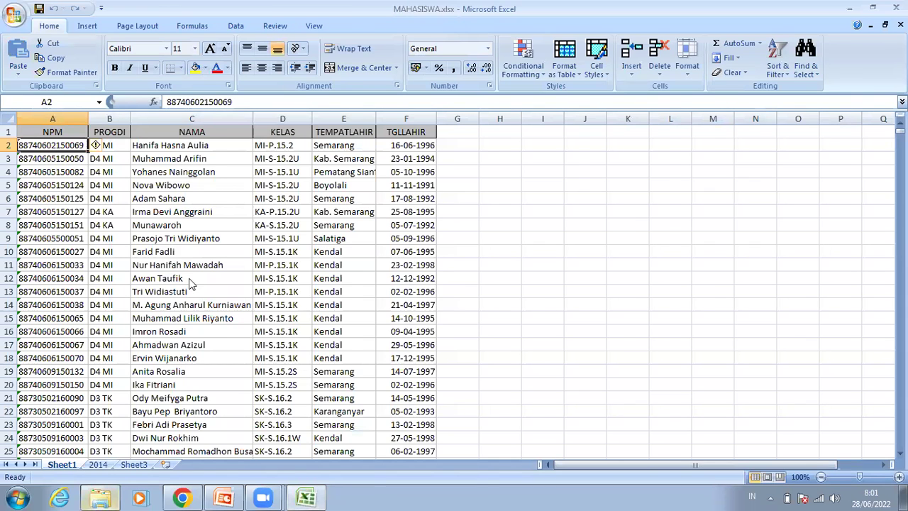
key("alt+Tab")
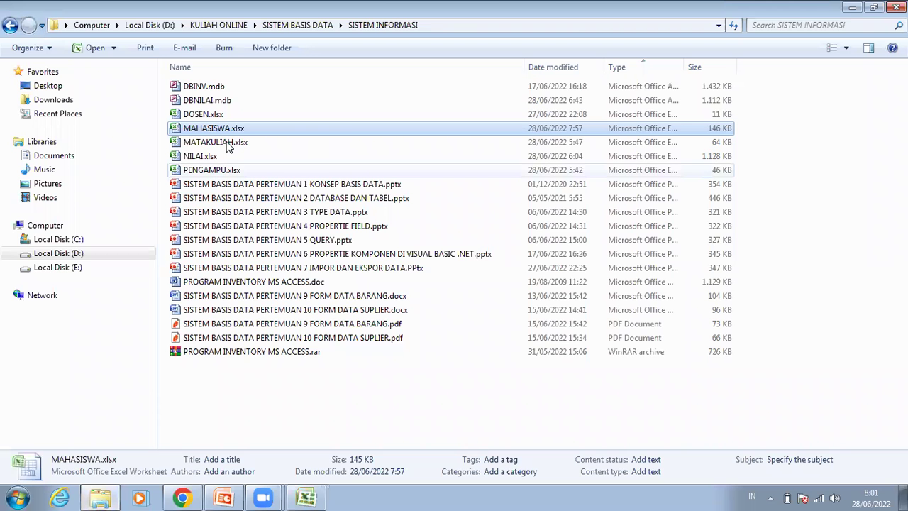
double_click(226, 142)
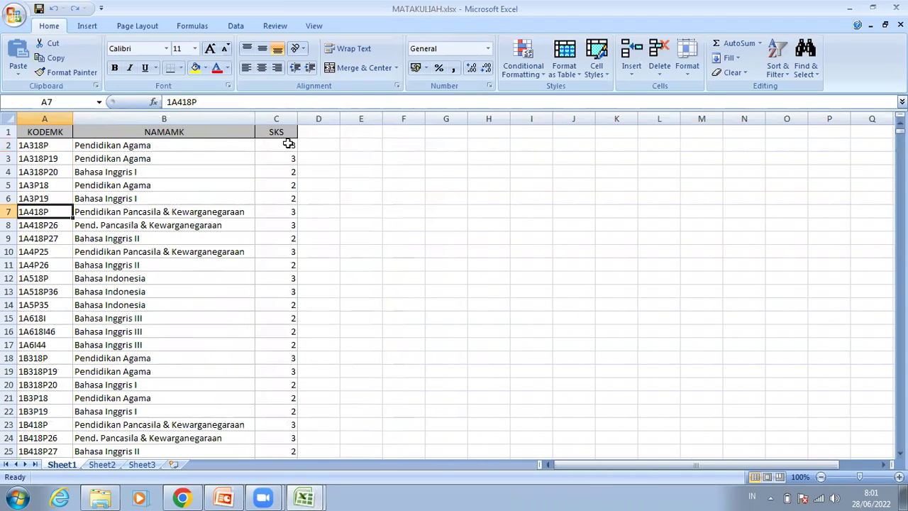
Switch back to MAHASISWA.xlsx and examine the KELAS, TEMPATLAHIR and TGLLAHIR columns of the student records.
left_click(305, 496)
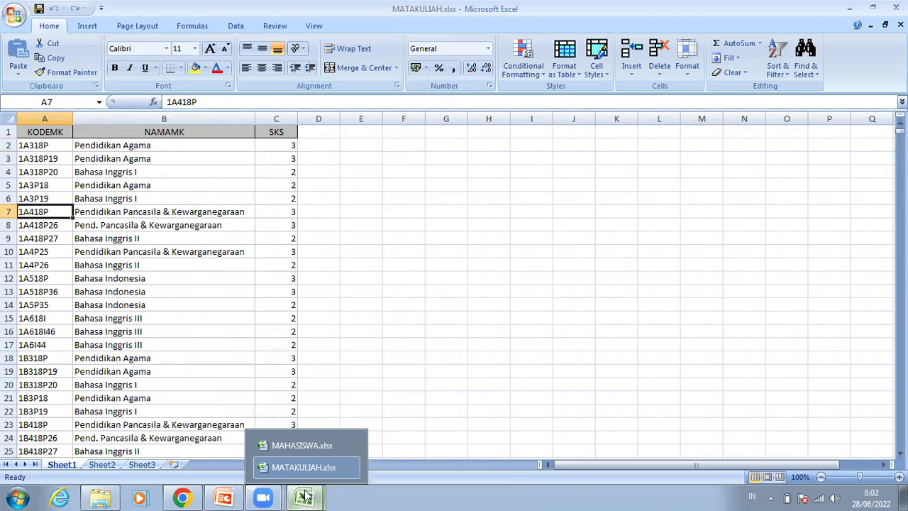
left_click(302, 445)
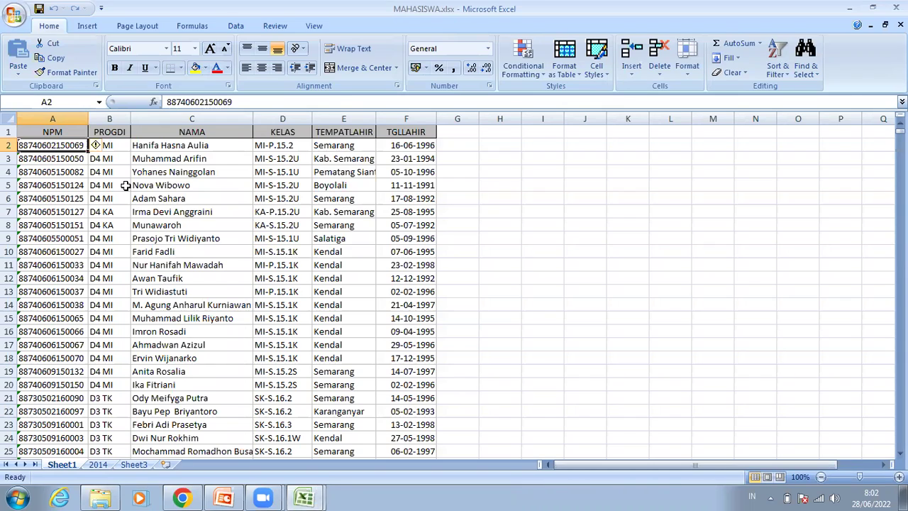
left_click(298, 160)
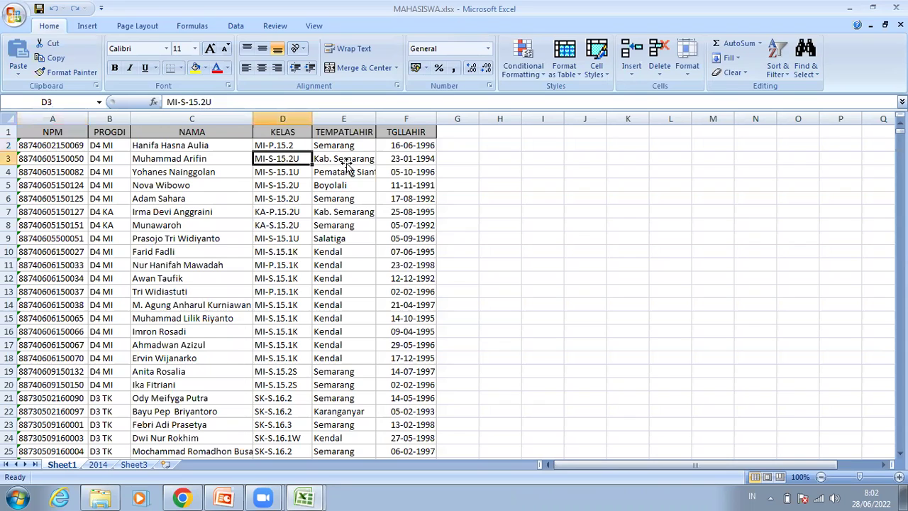
left_click(354, 162)
left_click(410, 170)
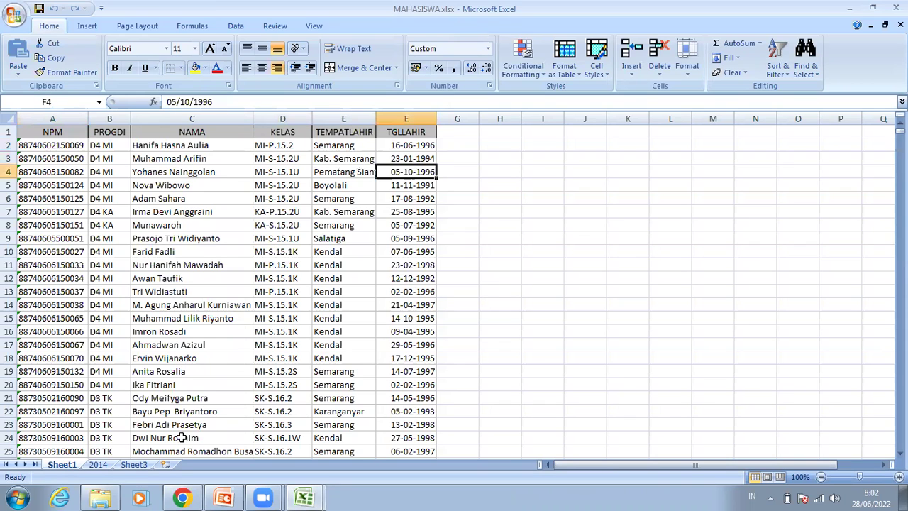
Open DOSEN.xlsx from the SISTEM INFORMASI folder and look at its KODEDS and NAMADS columns.
left_click(102, 498)
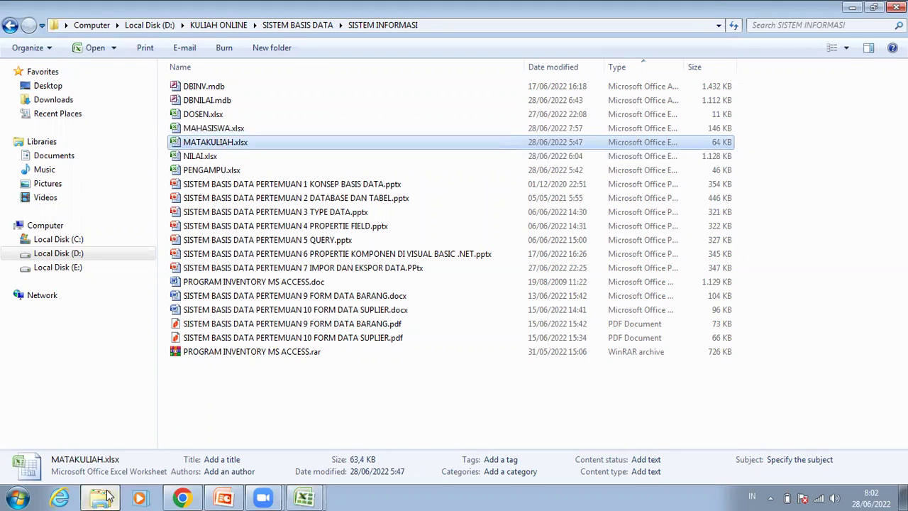
left_click(213, 119)
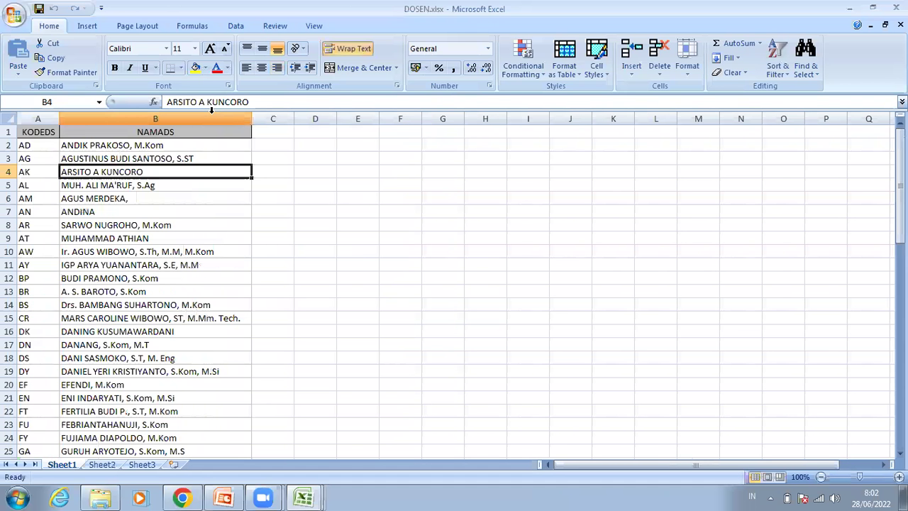
left_click(41, 200)
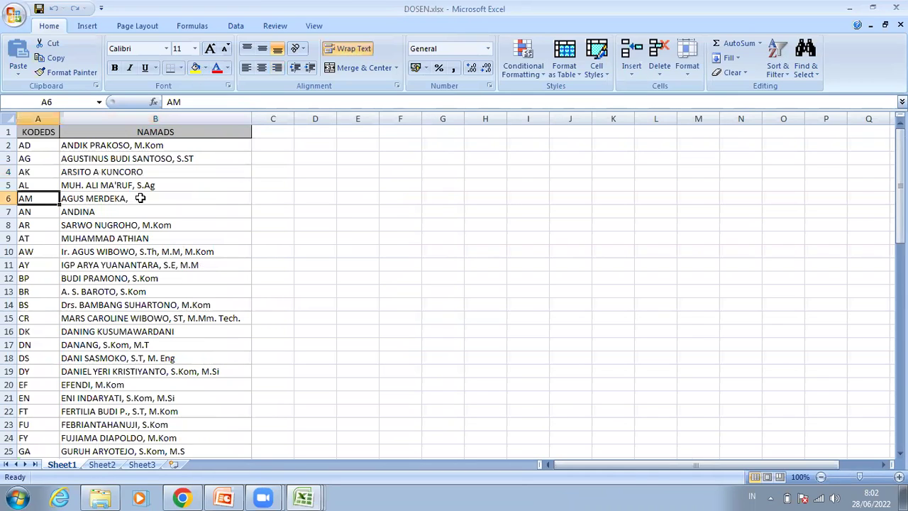
left_click(141, 198)
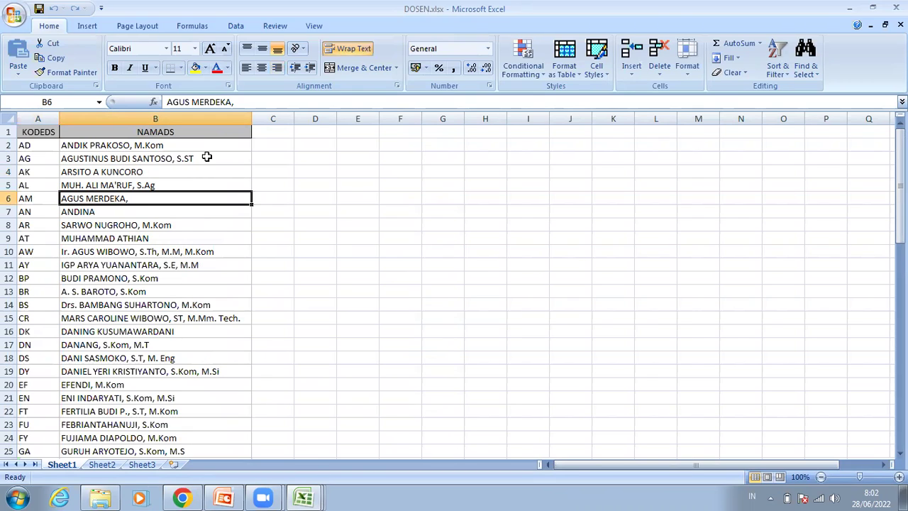
Open PENGAMPU.xlsx from the SISTEM INFORMASI folder and select cell A3 in the KELAS column.
left_click(102, 496)
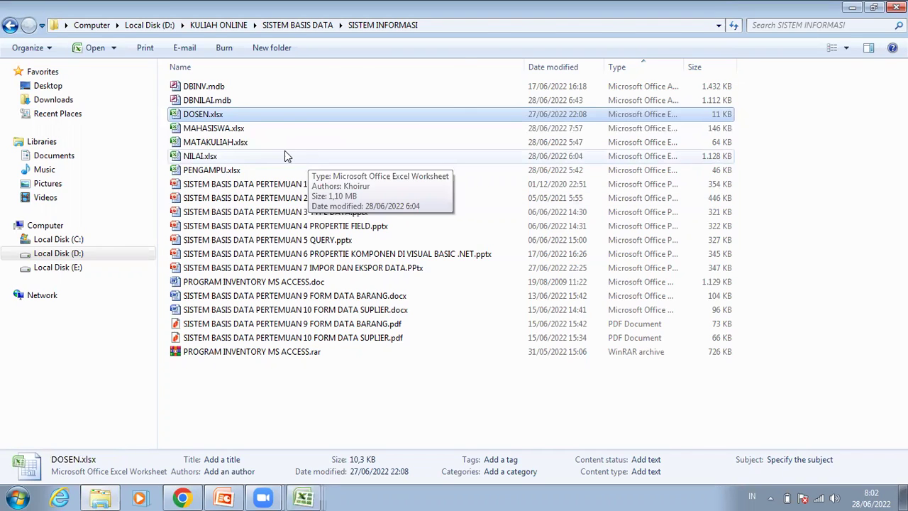
double_click(223, 172)
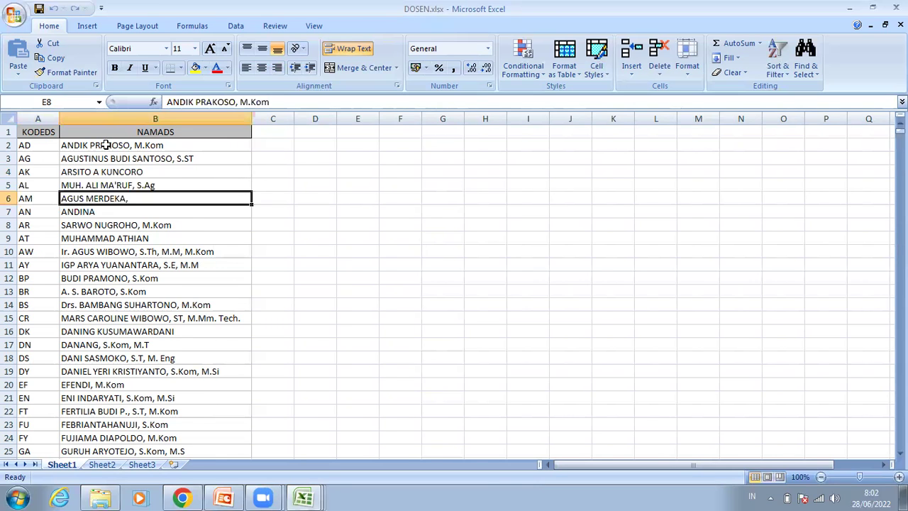
left_click(35, 158)
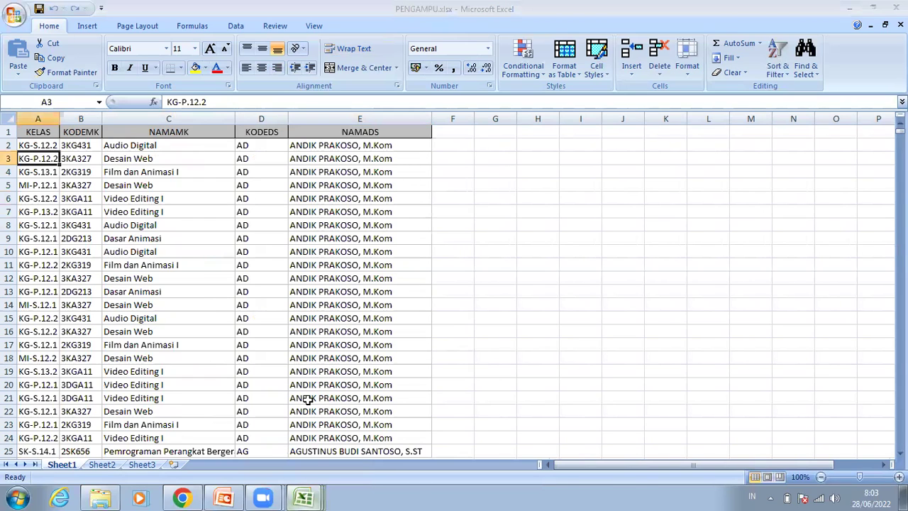
Switch to MAHASISWA.xlsx and check the class codes in the KELAS column.
key("alt+Tab")
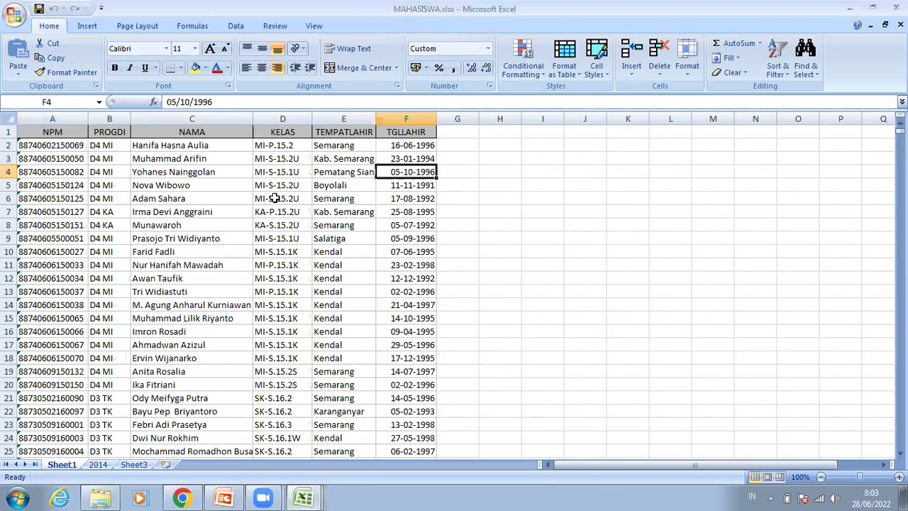
left_click(296, 198)
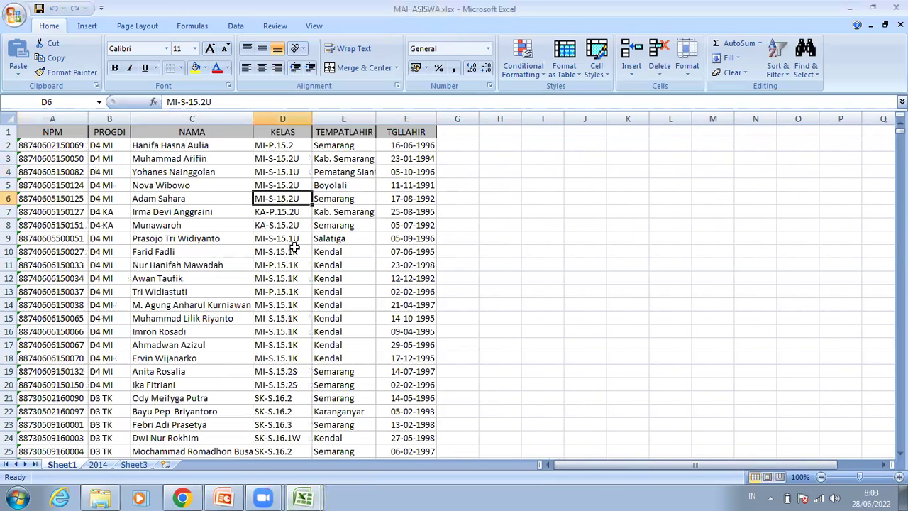
left_click(295, 250)
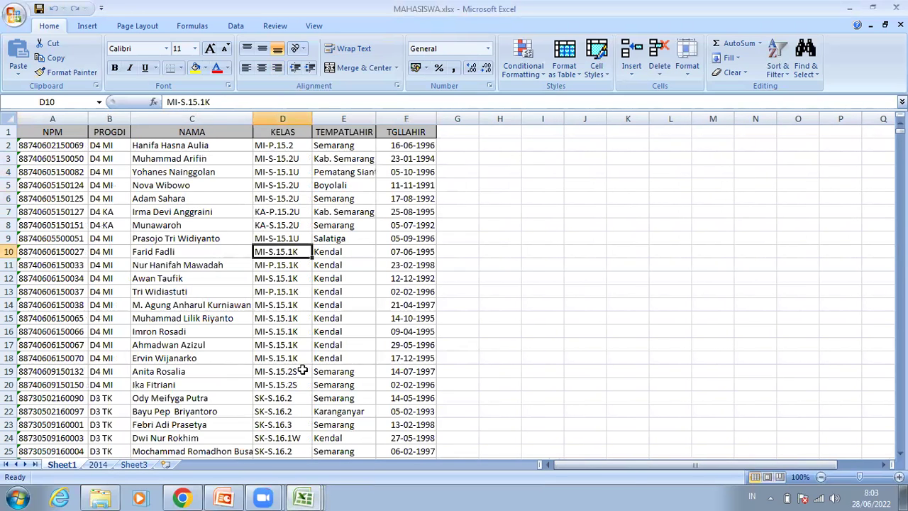
Compare the KODEMK column in PENGAMPU.xlsx with the KODEMK column in MATAKULIAH.xlsx.
left_click(307, 496)
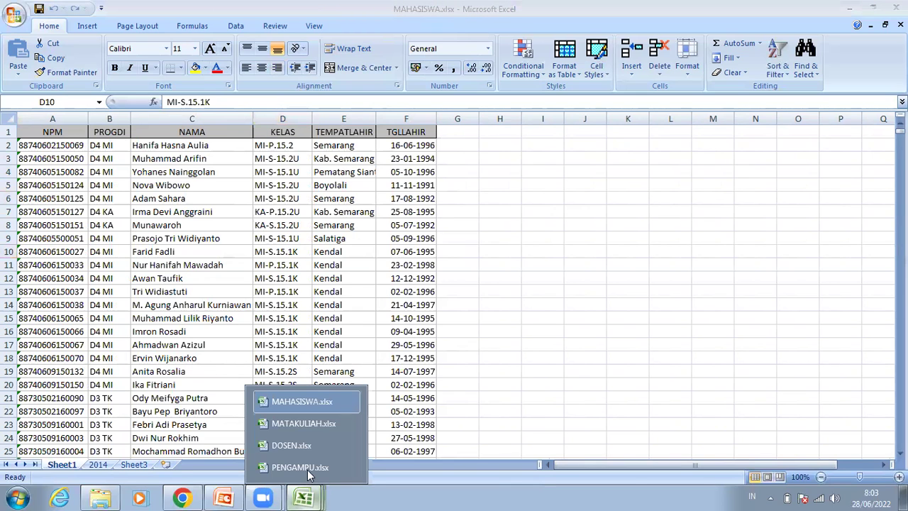
left_click(300, 467)
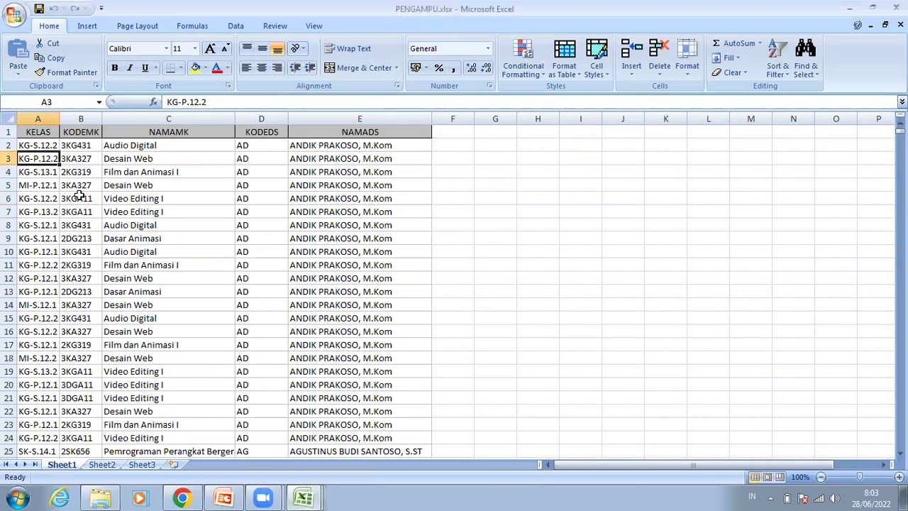
left_click(79, 198)
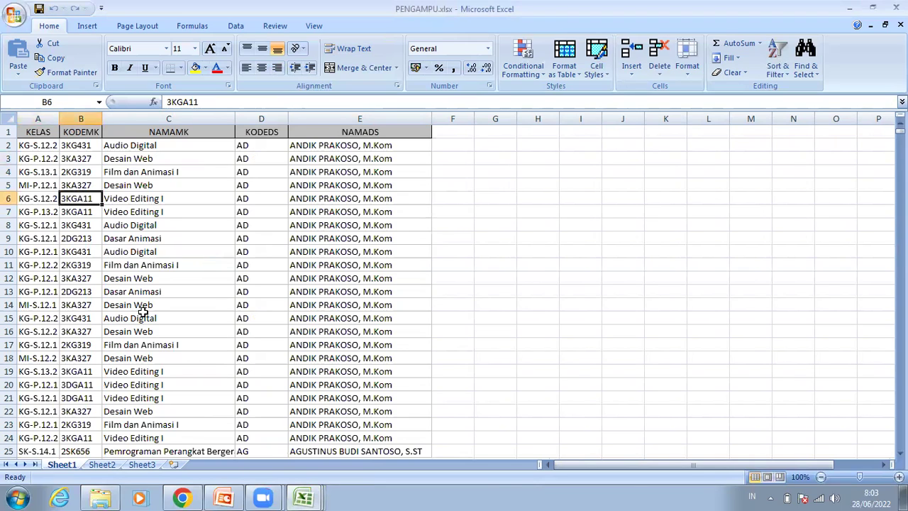
left_click(305, 497)
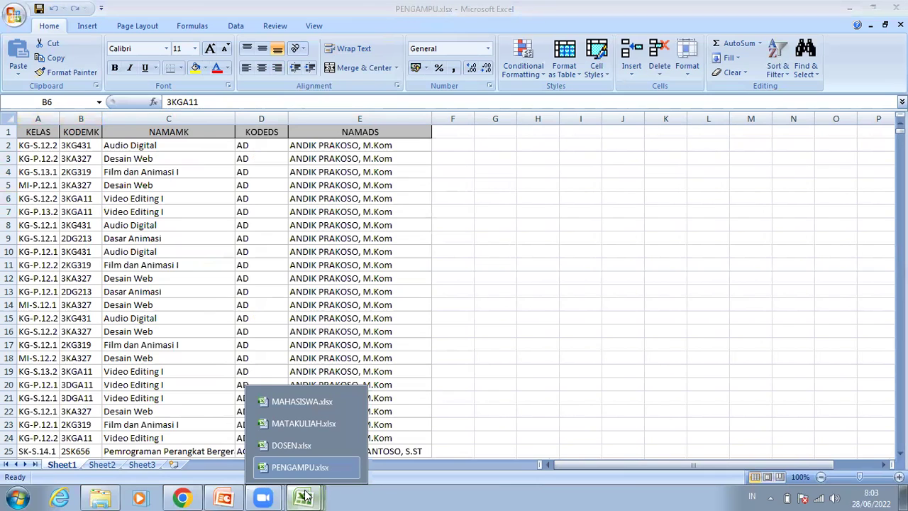
left_click(307, 422)
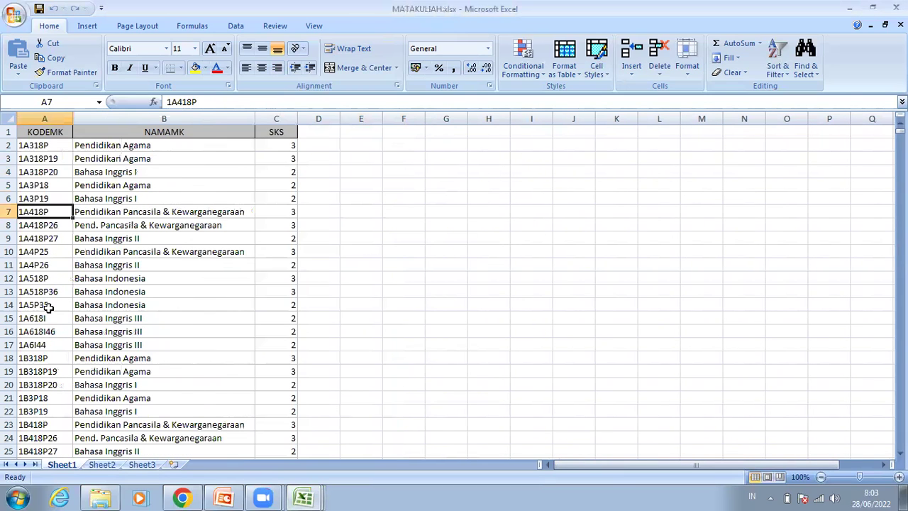
left_click(48, 305)
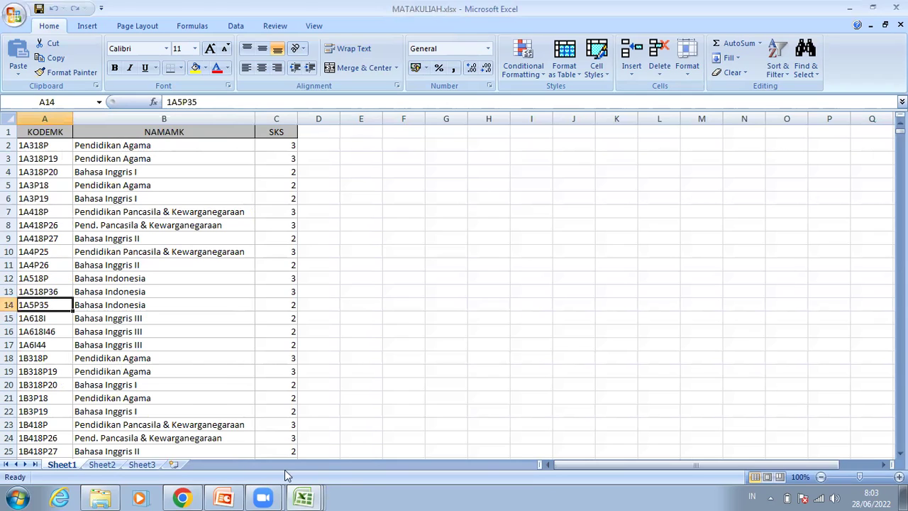
Copy the course code 3KA327 from cell B5 of PENGAMPU.xlsx.
left_click(304, 496)
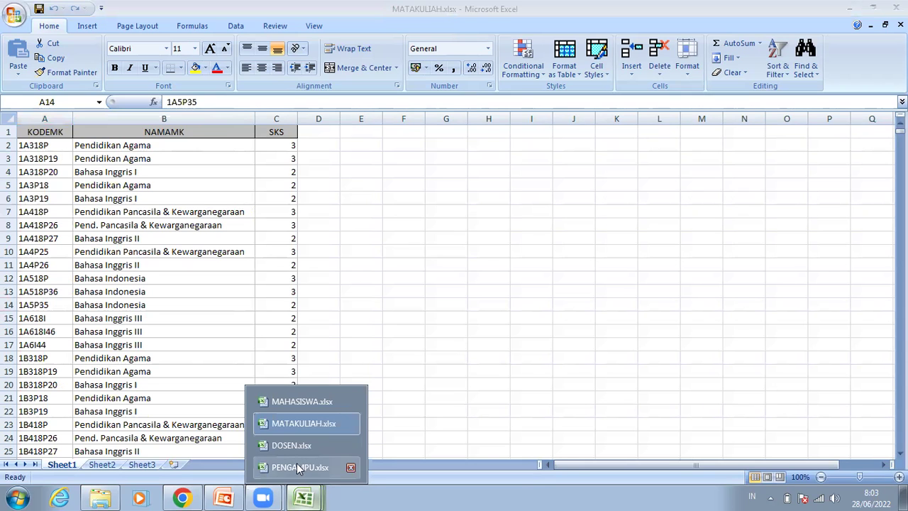
left_click(299, 467)
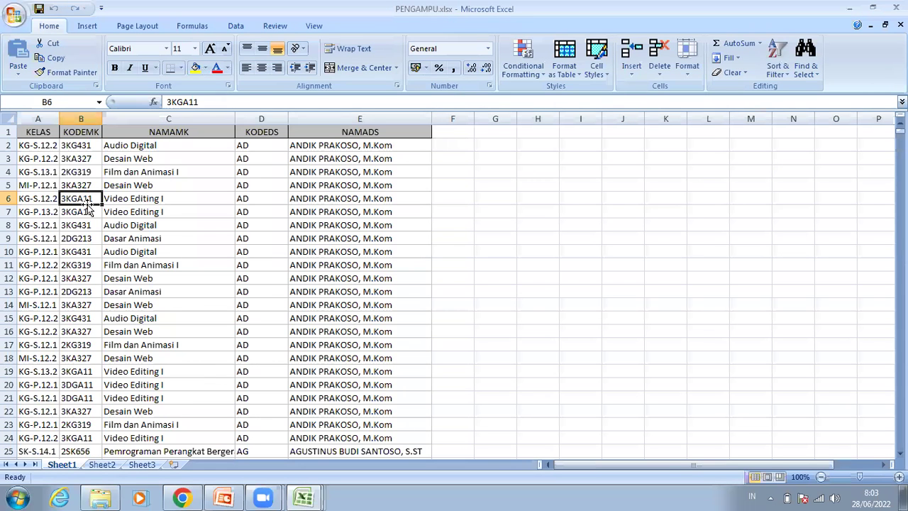
left_click(92, 184)
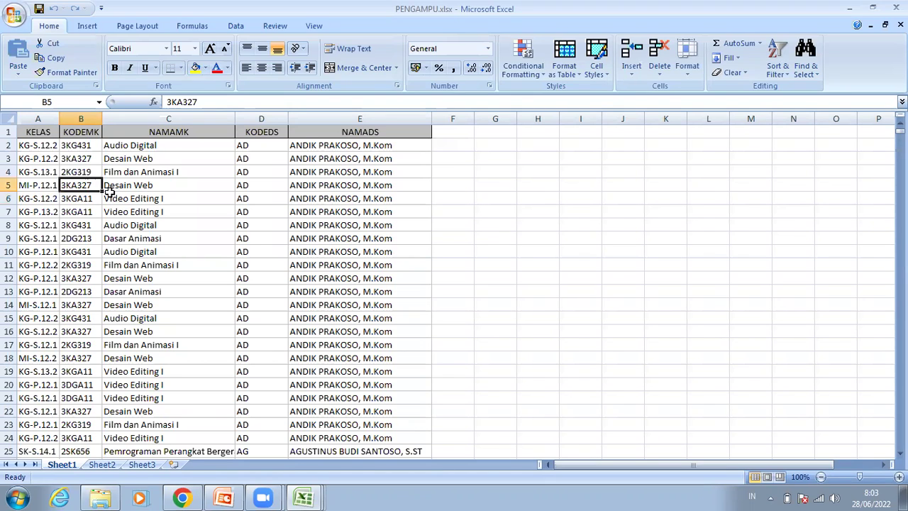
key("ctrl+c")
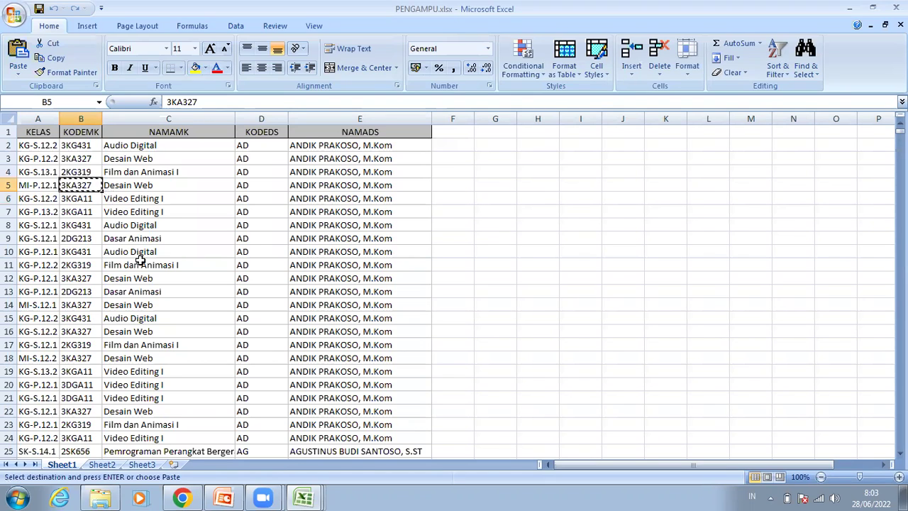
Search MATAKULIAH.xlsx for the copied course code 3KA327 and close the search dialog.
left_click(307, 497)
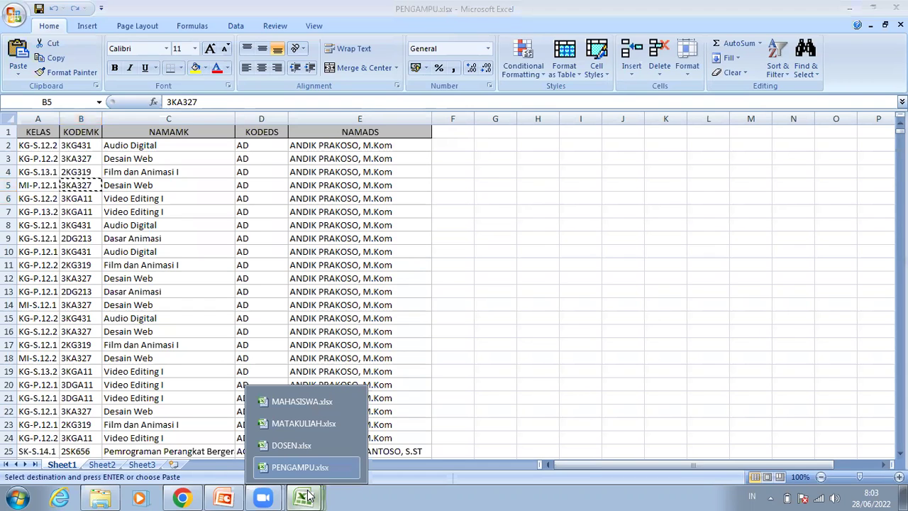
left_click(310, 423)
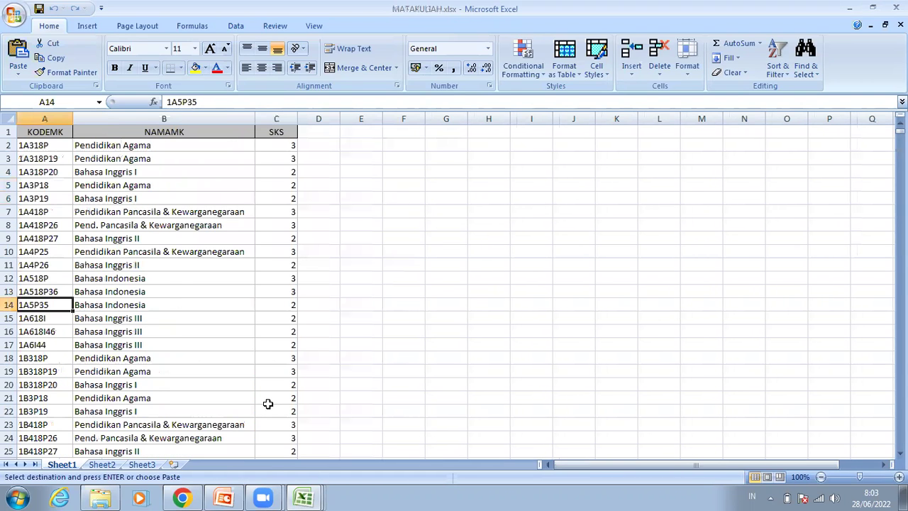
key("ctrl+f")
key("ctrl+v")
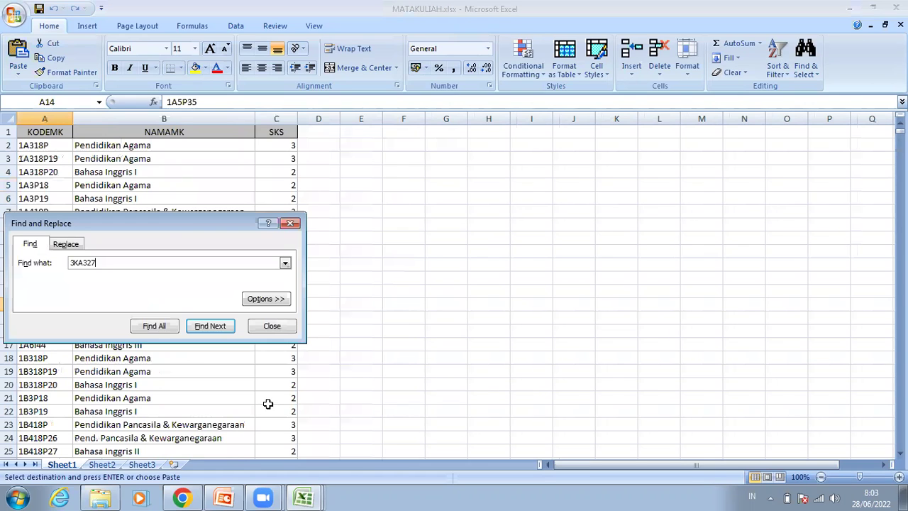
key("Return")
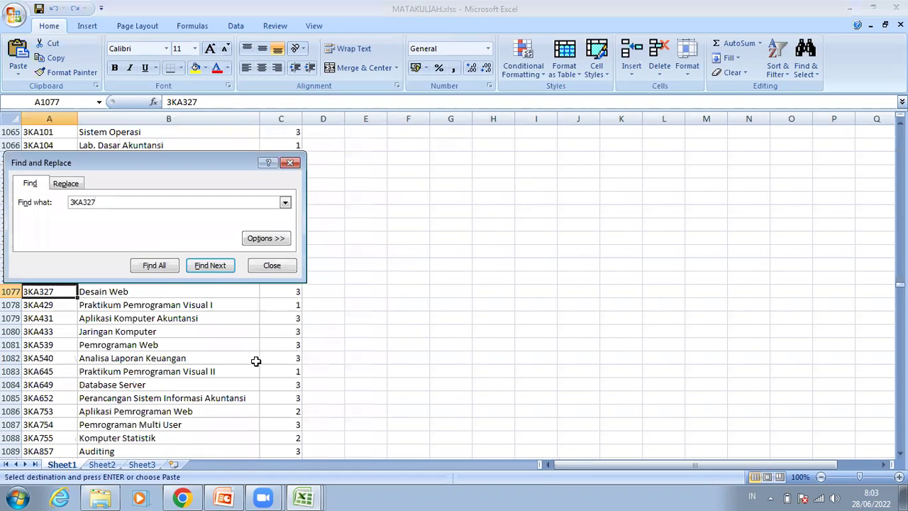
left_click(294, 166)
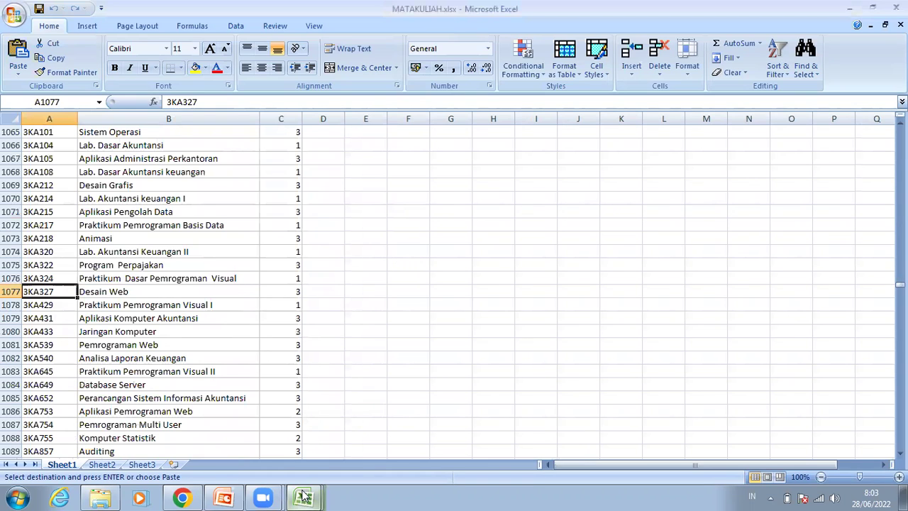
Return to PENGAMPU.xlsx and select the lecturer code in cell D14 of the KODEDS column.
mouse_move(304, 496)
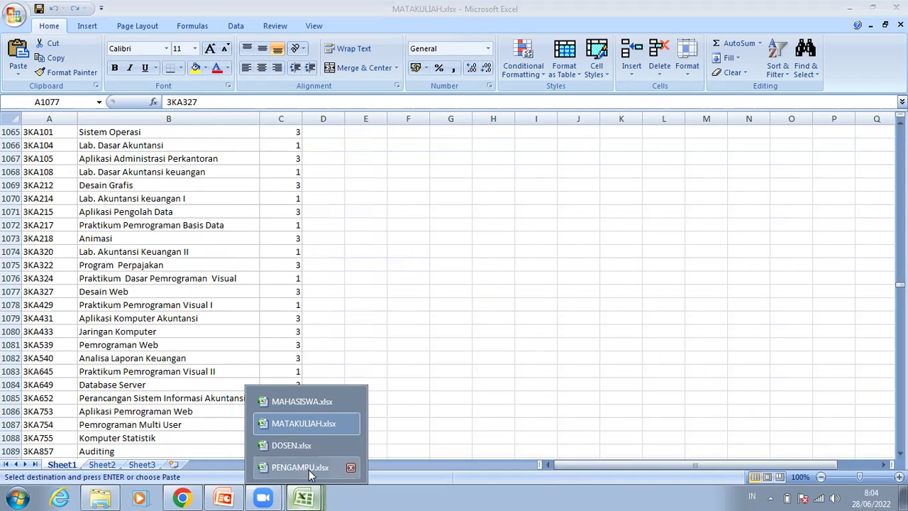
left_click(308, 469)
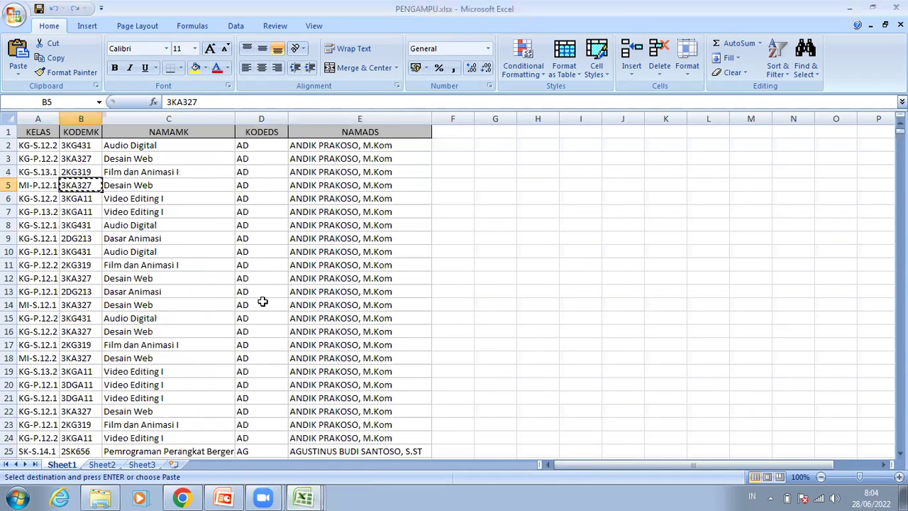
left_click(262, 303)
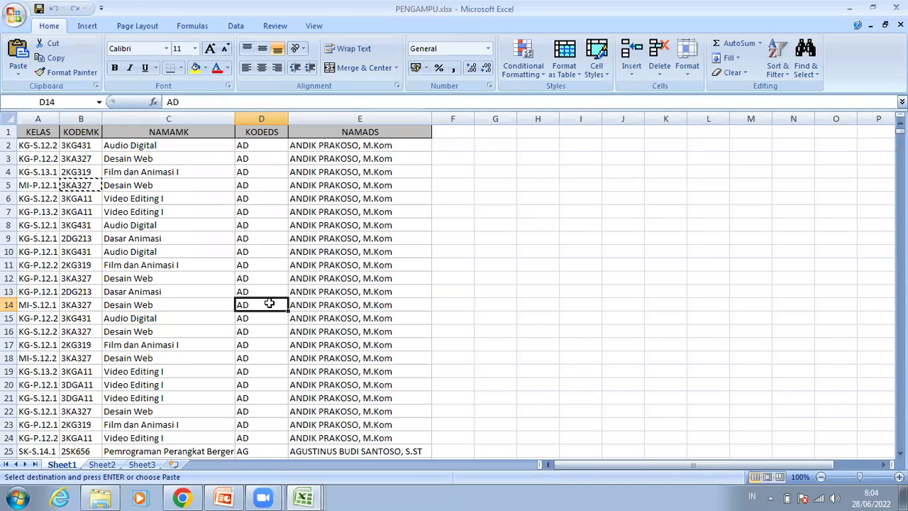
Switch to DOSEN.xlsx and check the lecturer codes AD and AG against the NAMADS column.
left_click(304, 495)
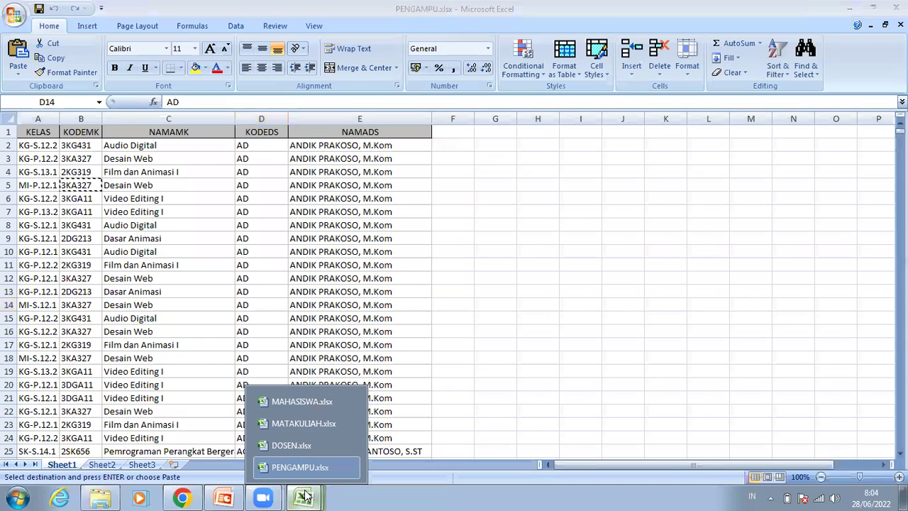
left_click(301, 442)
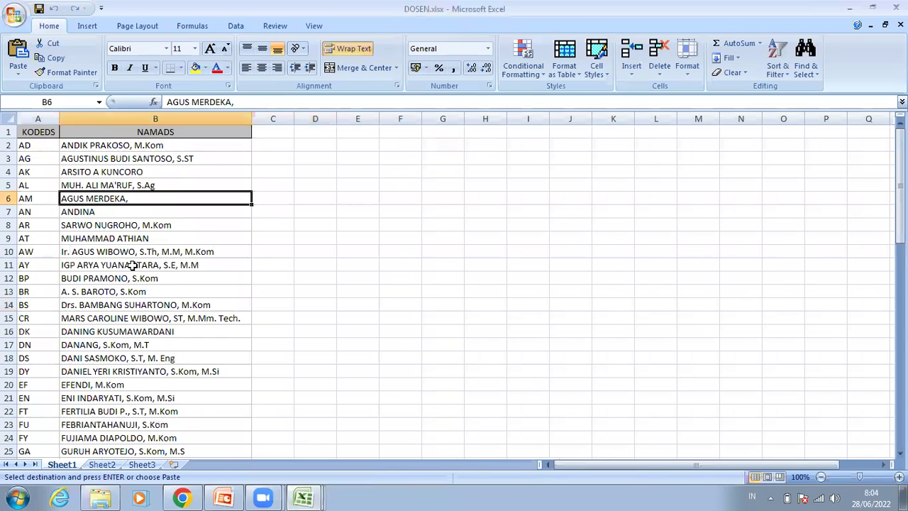
left_click(38, 145)
left_click(118, 146)
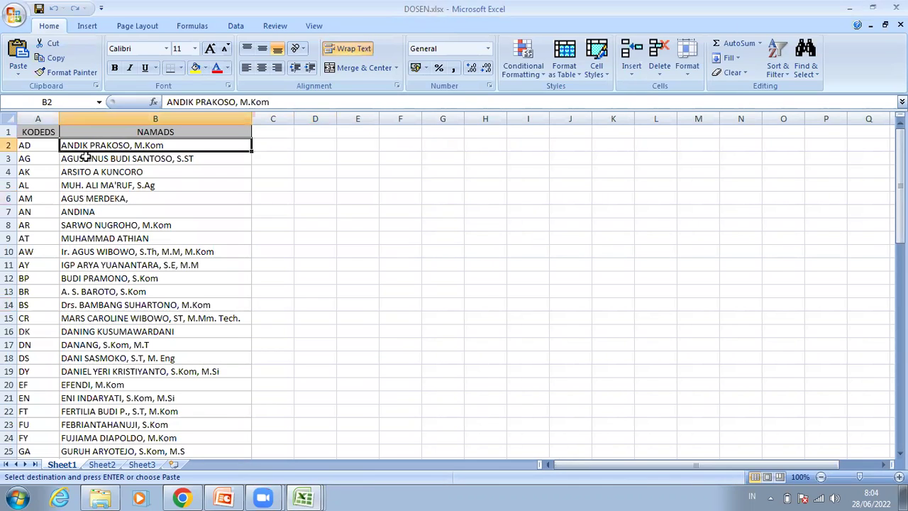
key("Down")
key("Left")
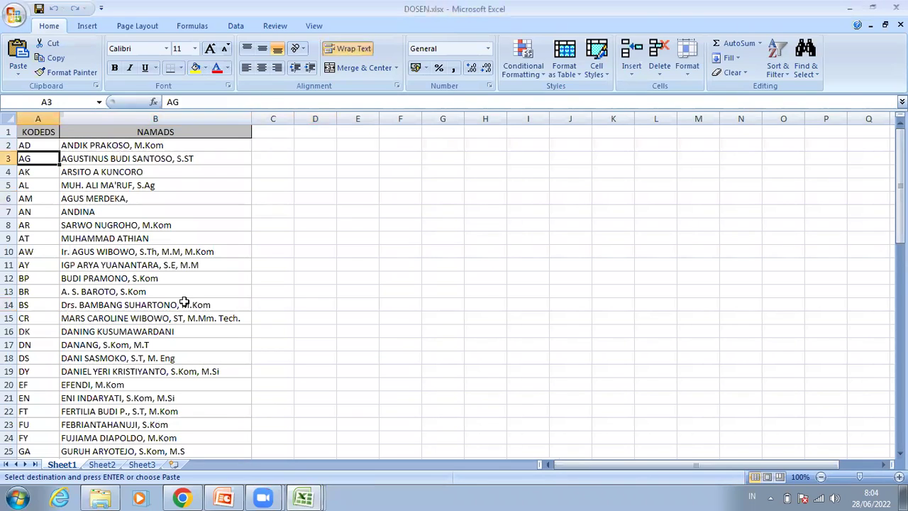
Return to PENGAMPU.xlsx and check the lecturer code and lecturer name in row 25.
left_click(304, 496)
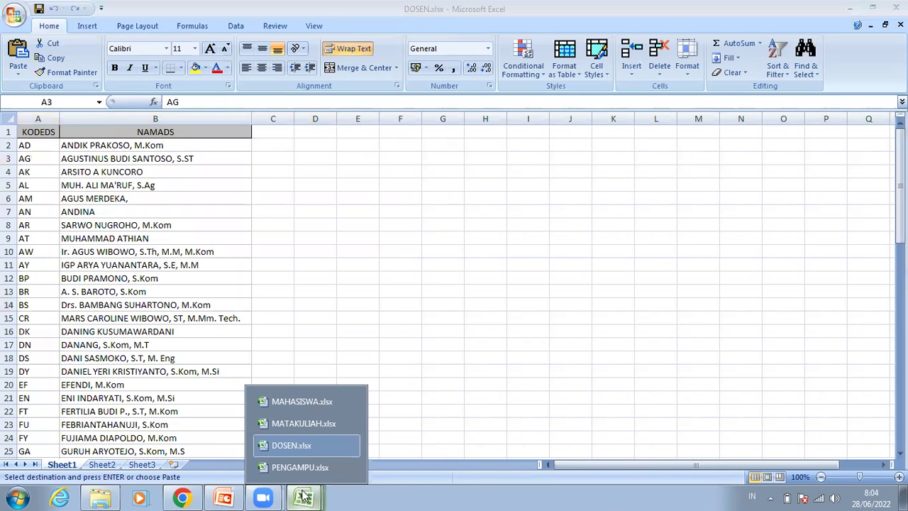
left_click(300, 466)
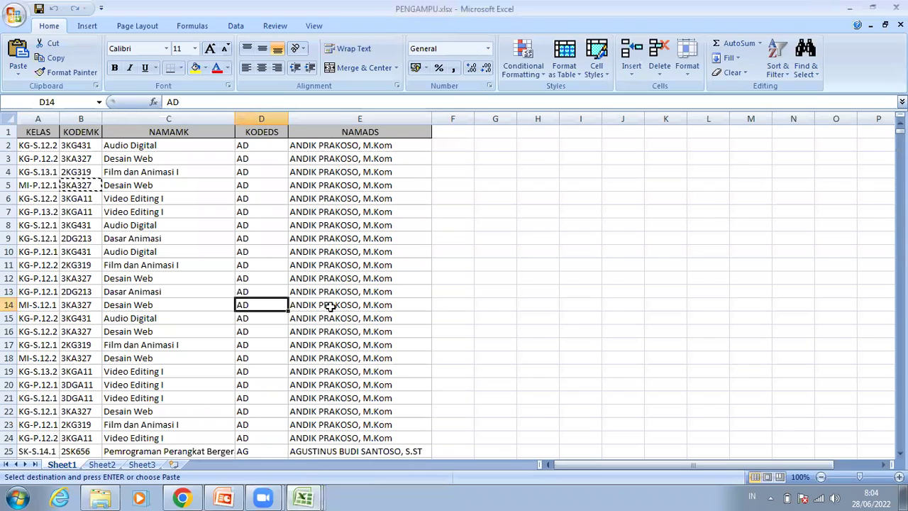
key("Up")
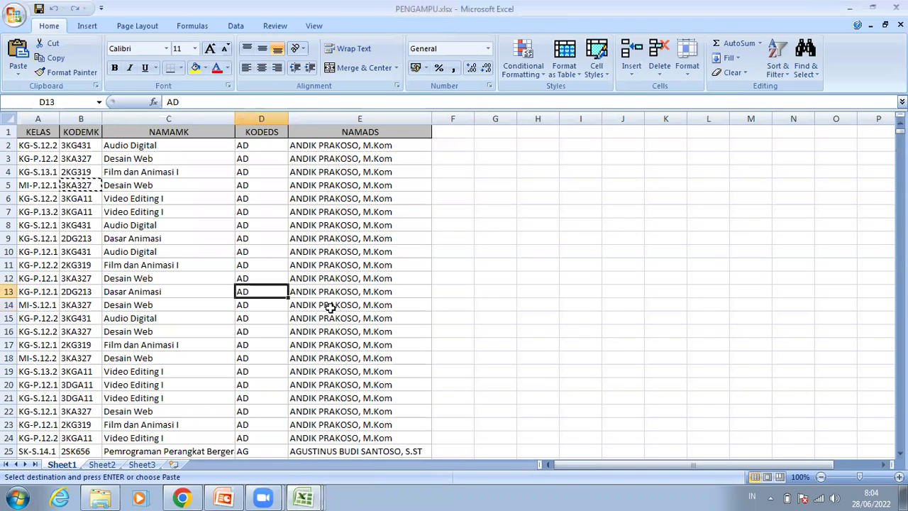
left_click(266, 454)
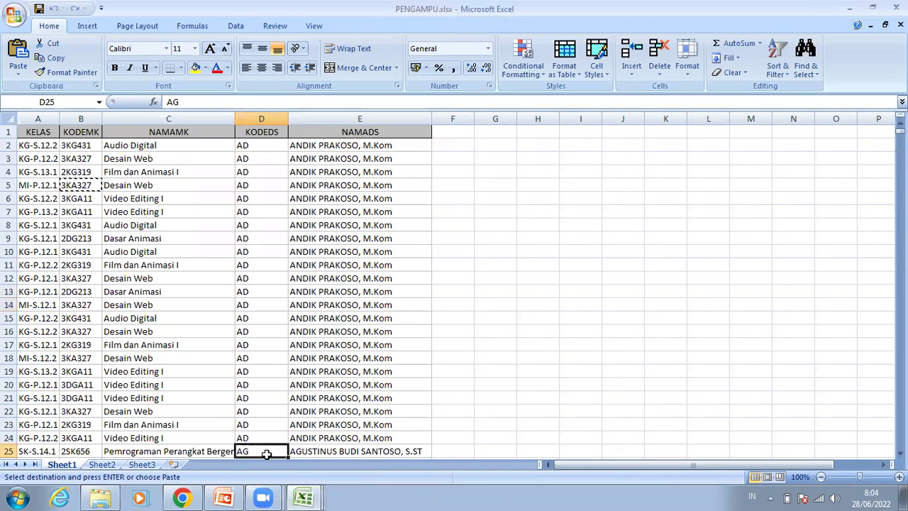
left_click(348, 452)
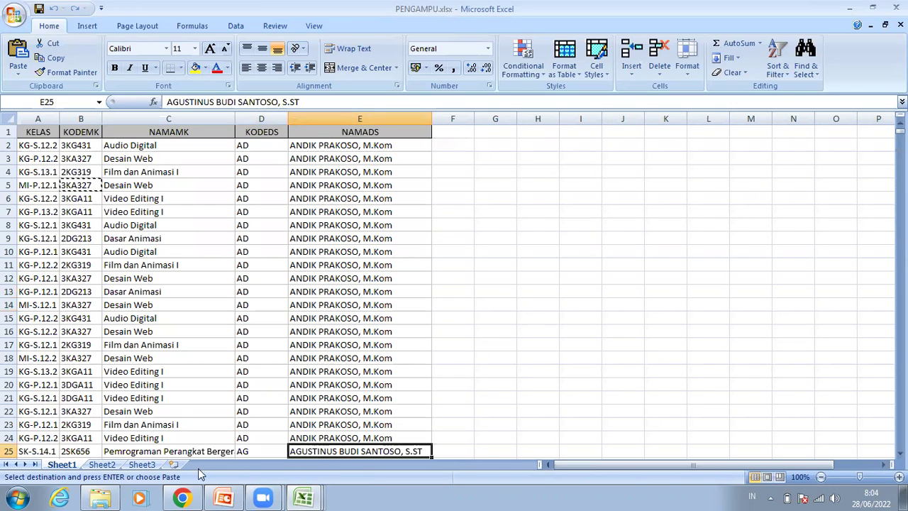
Open NILAI.xlsx from the SISTEM INFORMASI folder and select the student number in cell A8 of the NPM column.
left_click(99, 497)
left_click(99, 497)
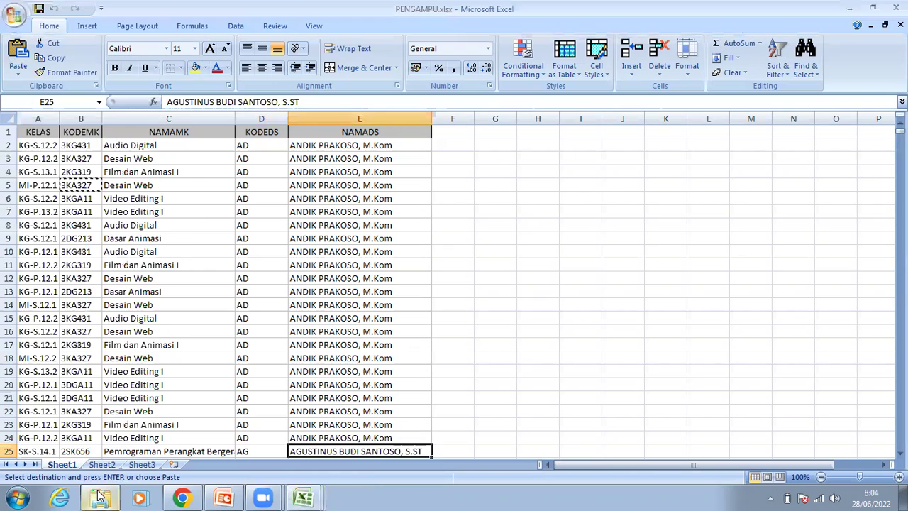
left_click(100, 497)
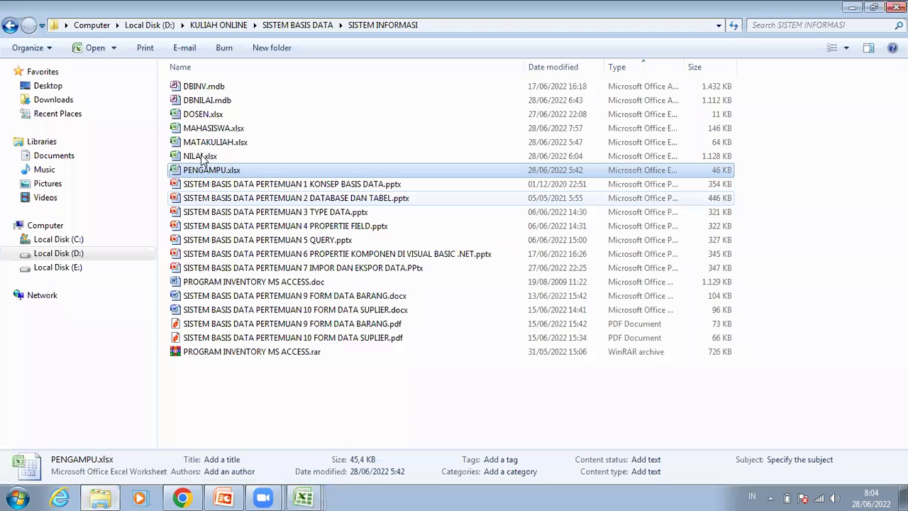
double_click(201, 156)
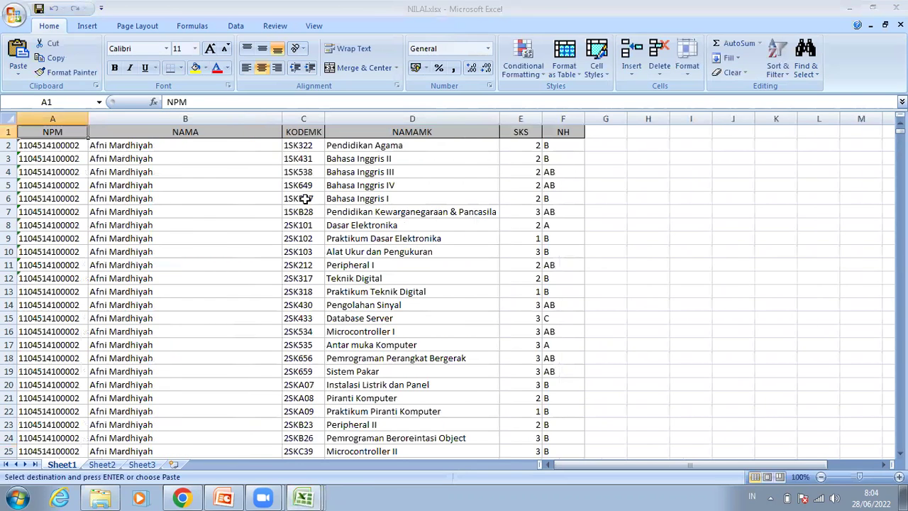
left_click(45, 222)
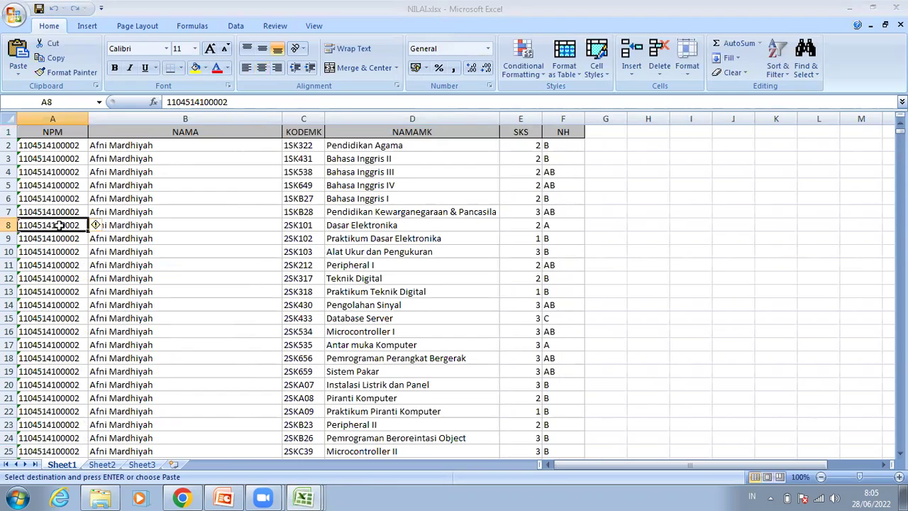
Compare the student columns of NILAI.xlsx with those in MAHASISWA.xlsx, and return to NILAI.xlsx.
left_click(305, 497)
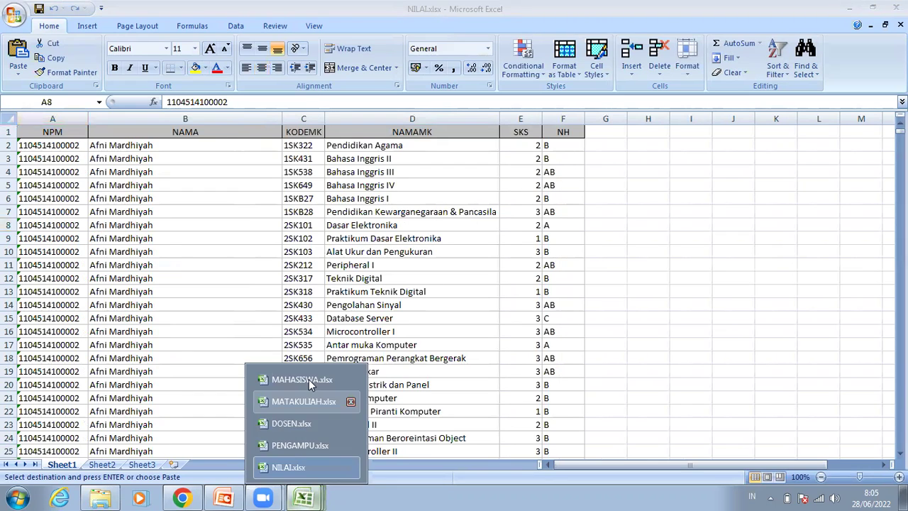
left_click(302, 379)
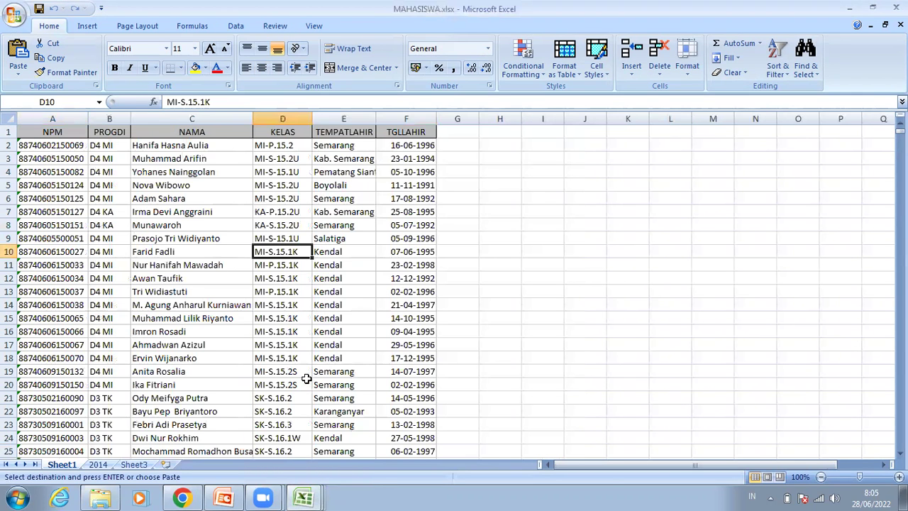
left_click(198, 305)
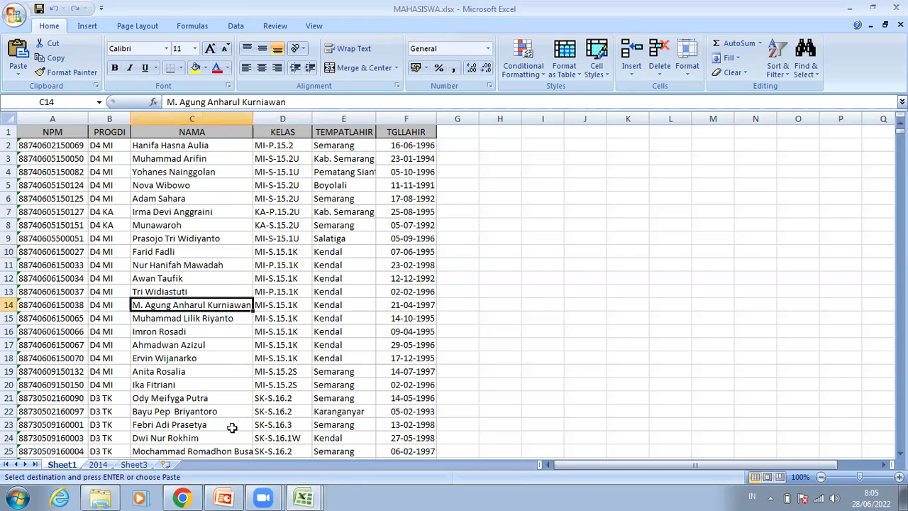
left_click(305, 496)
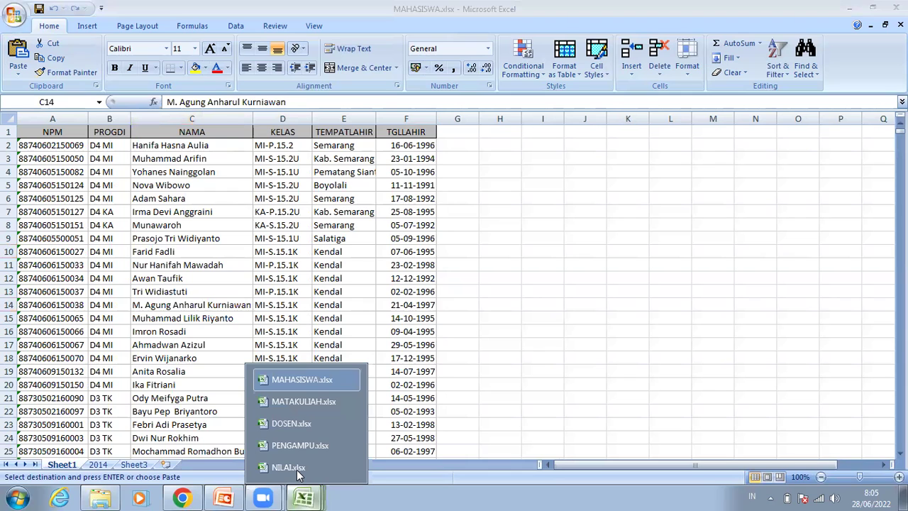
left_click(292, 468)
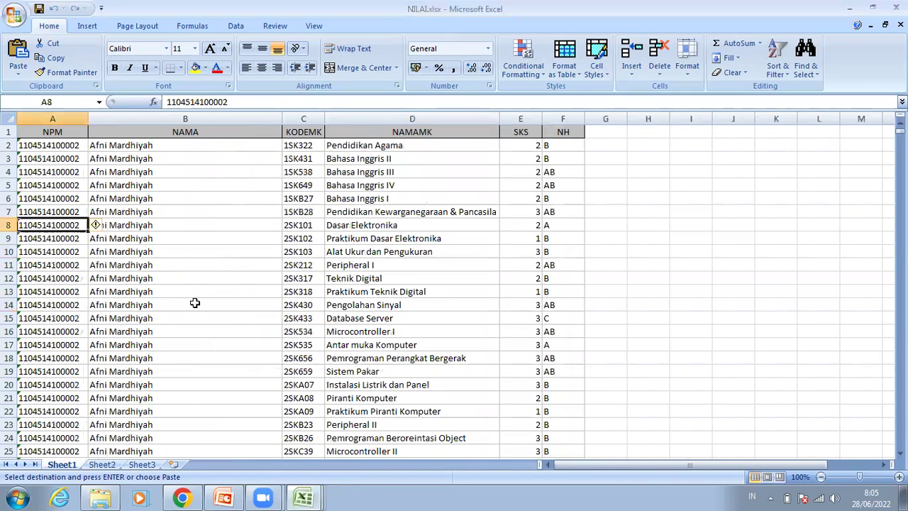
Compare the course code, name and credits in NILAI.xlsx with MATAKULIAH.xlsx, and examine the NH column of NILAI.xlsx.
left_click(303, 297)
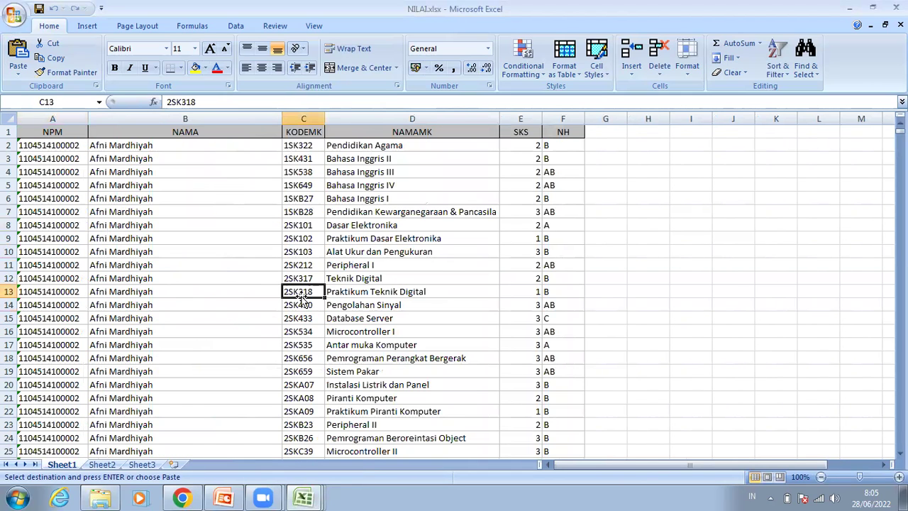
left_click(305, 496)
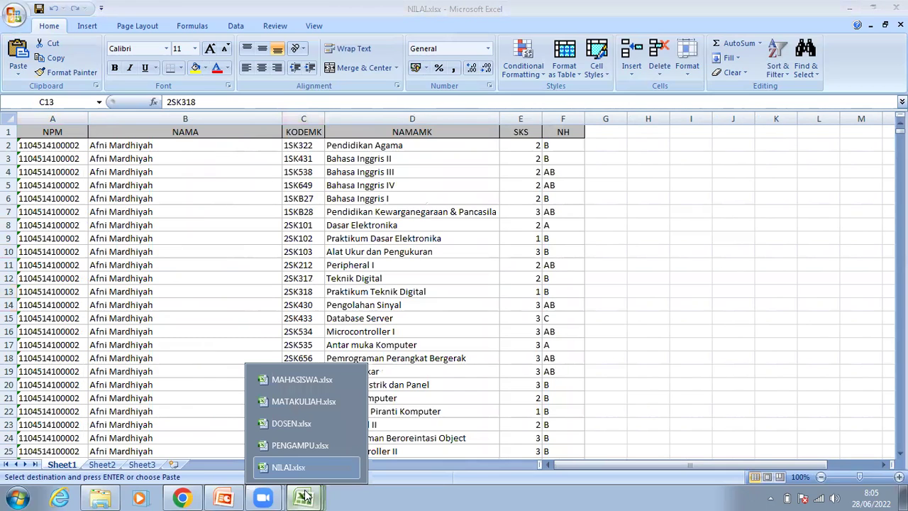
left_click(305, 401)
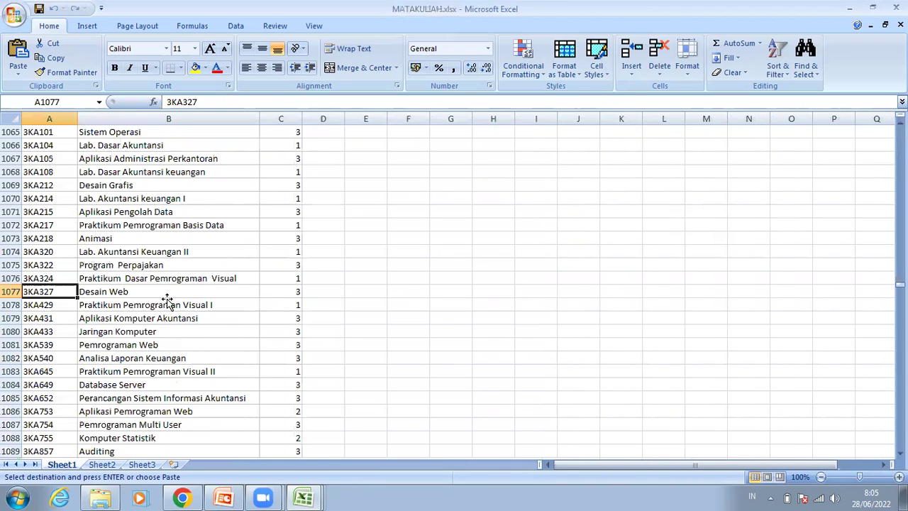
left_click(251, 303)
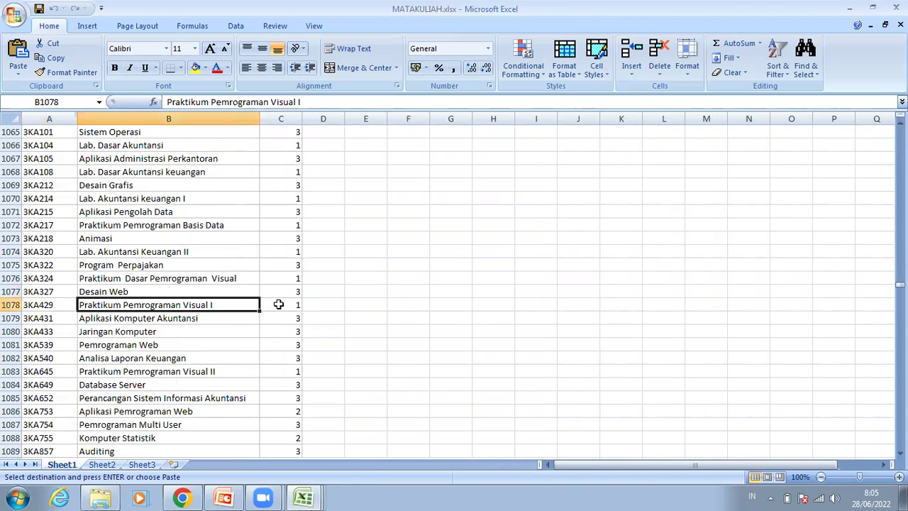
left_click(279, 304)
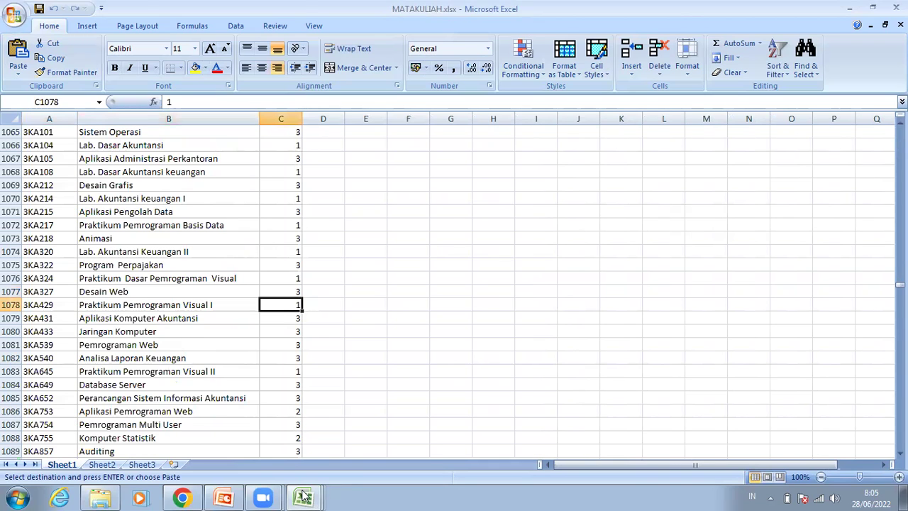
mouse_move(304, 498)
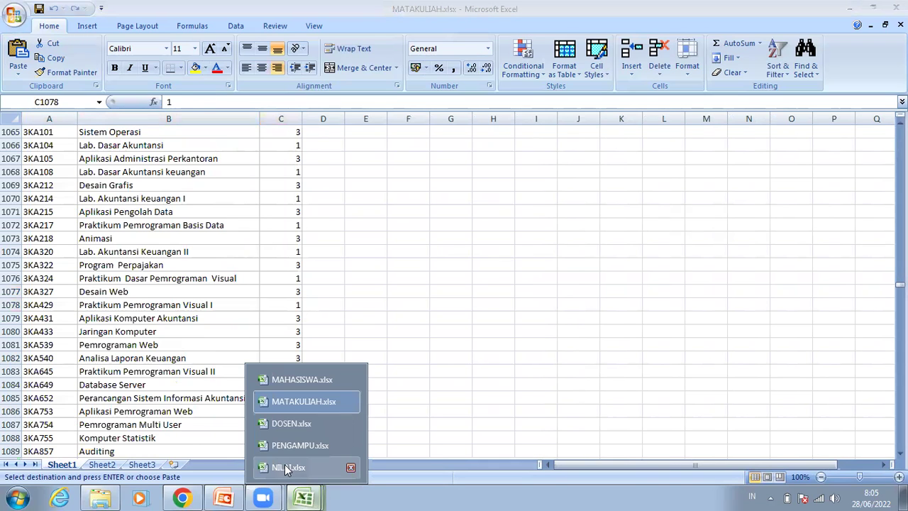
left_click(285, 464)
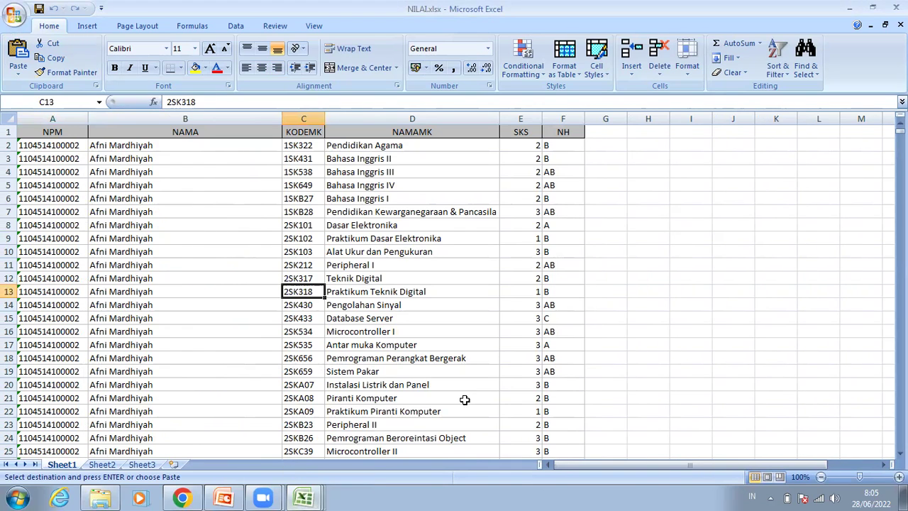
left_click(561, 344)
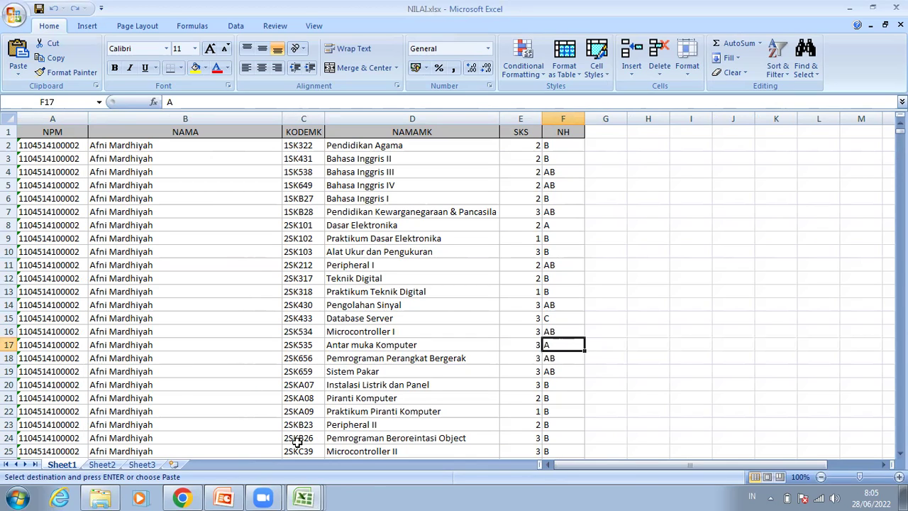
In MAHASISWA.xlsx, copy the student number in A20 and paste it into A2022 below the last record.
left_click(312, 496)
left_click(298, 379)
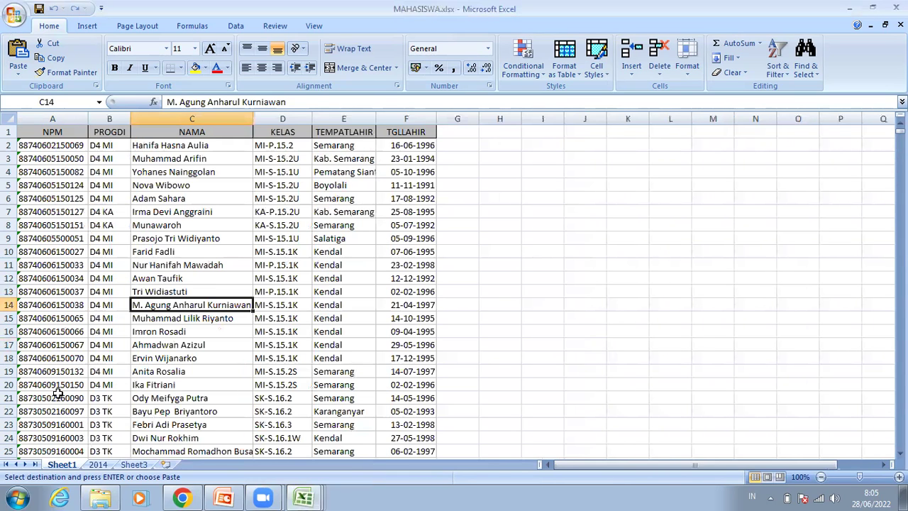
left_click(57, 394)
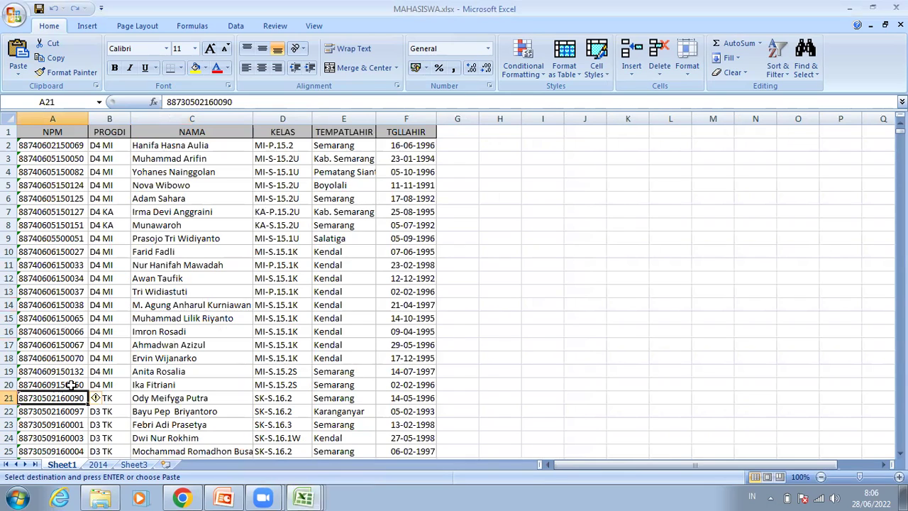
left_click(72, 384)
key("ctrl+c")
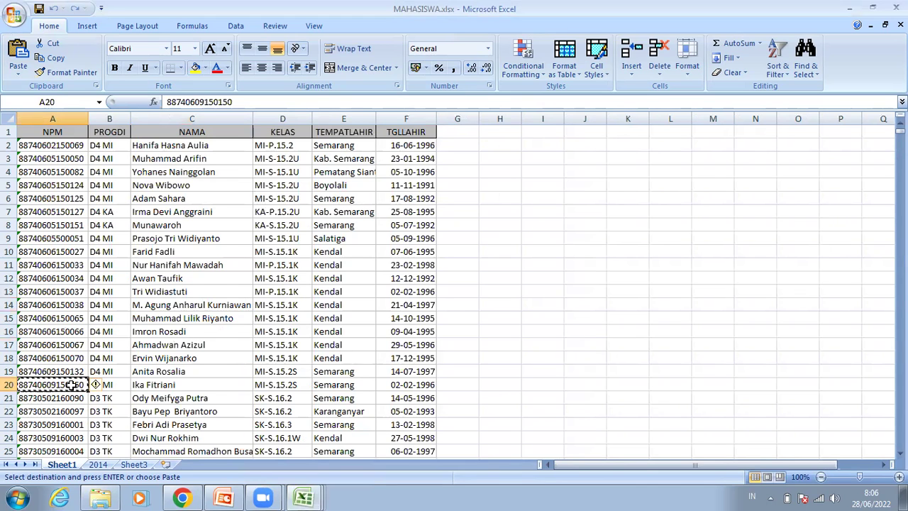
key("ctrl+Down")
key("Down")
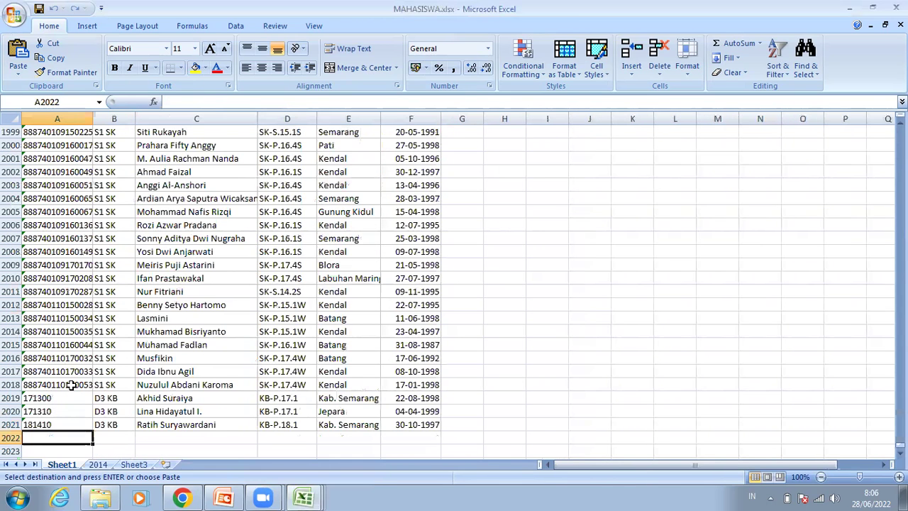
key("ctrl+v")
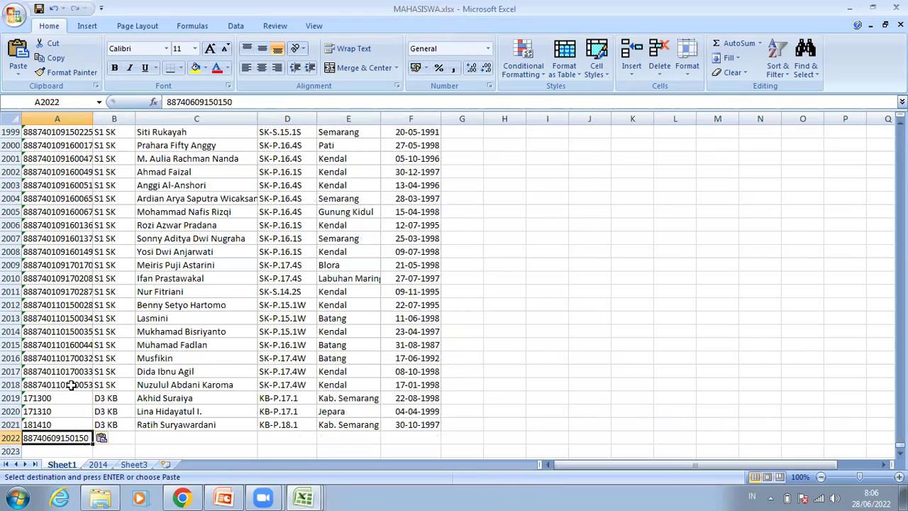
Widen column A to fit the full student numbers and clear the duplicate number from cell A2022.
left_click(66, 450)
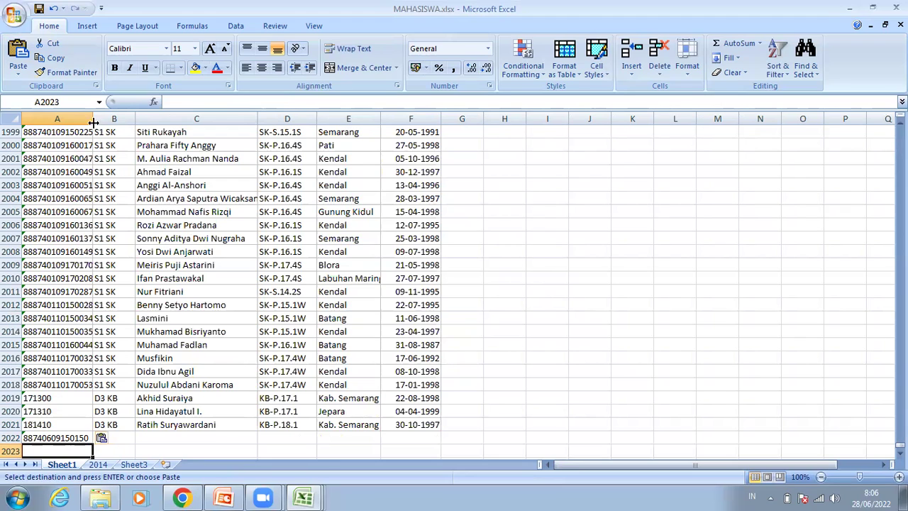
left_click_drag(92, 123, 105, 125)
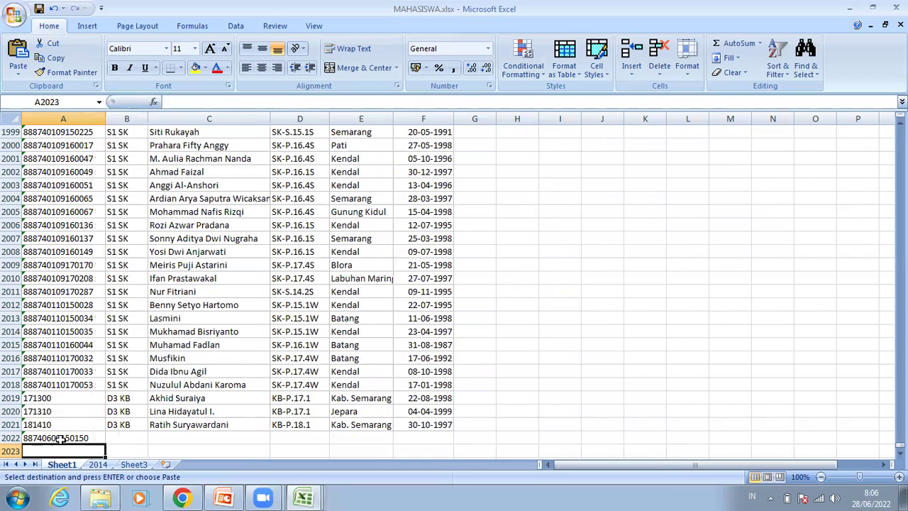
left_click(61, 439)
key("Delete")
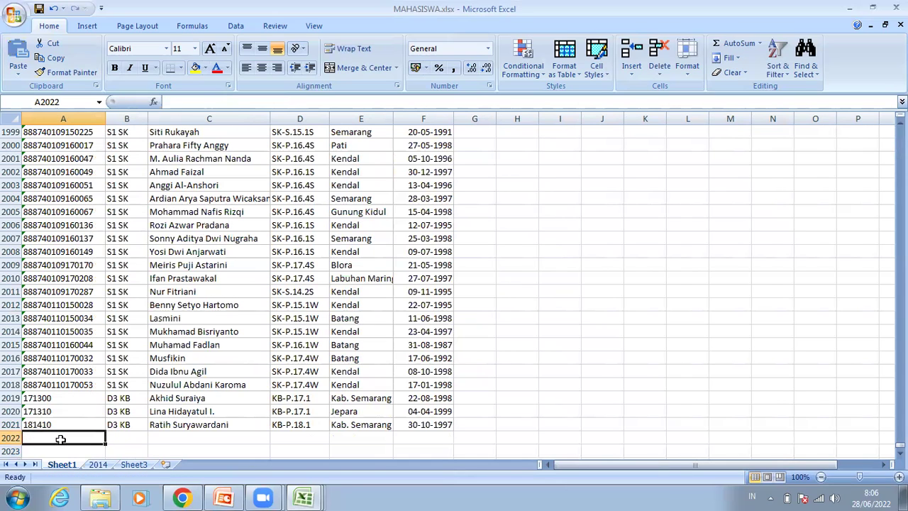
Examine the first lecturer's code and name in DOSEN.xlsx, and compare them with the KODEDS and NAMADS columns of PENGAMPU.xlsx.
left_click(304, 496)
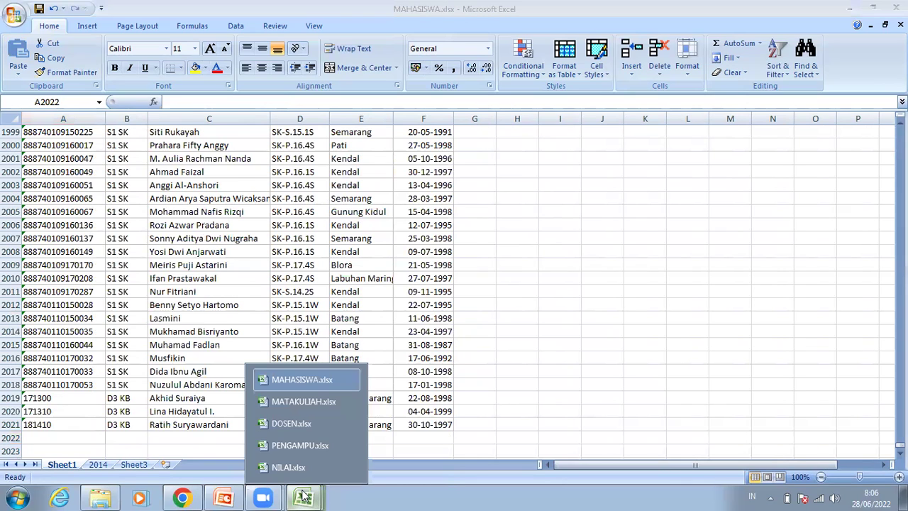
left_click(301, 423)
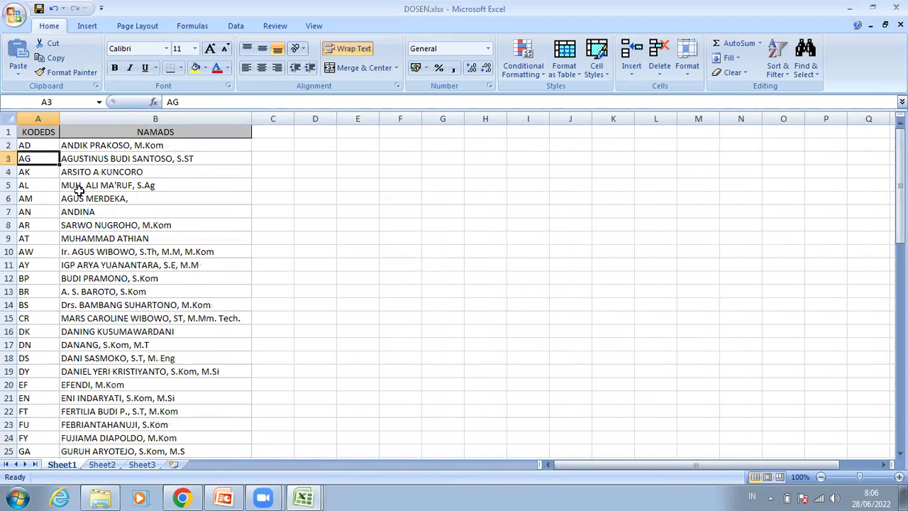
left_click(57, 145)
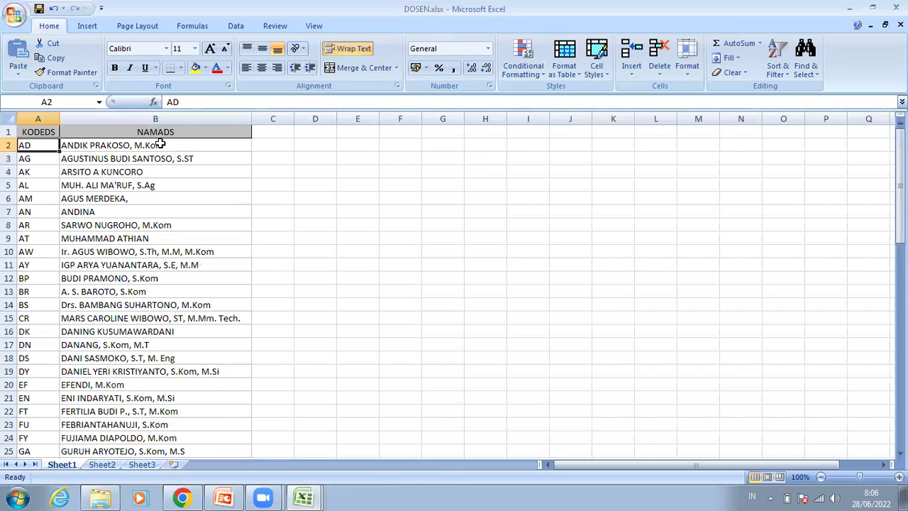
left_click(160, 144)
left_click(309, 496)
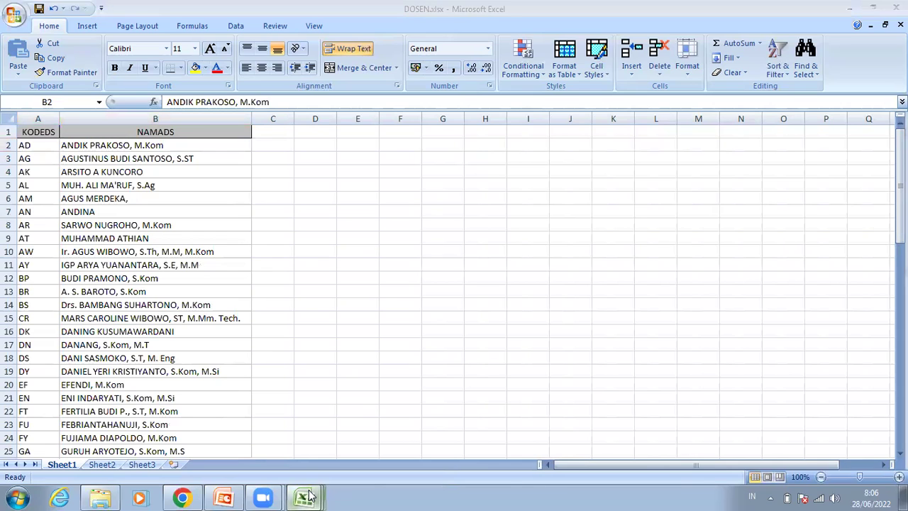
mouse_move(309, 497)
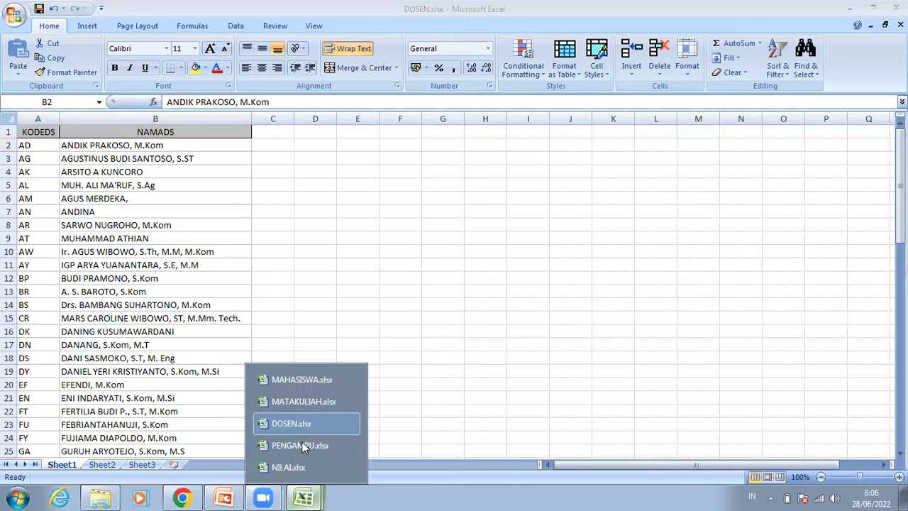
left_click(303, 445)
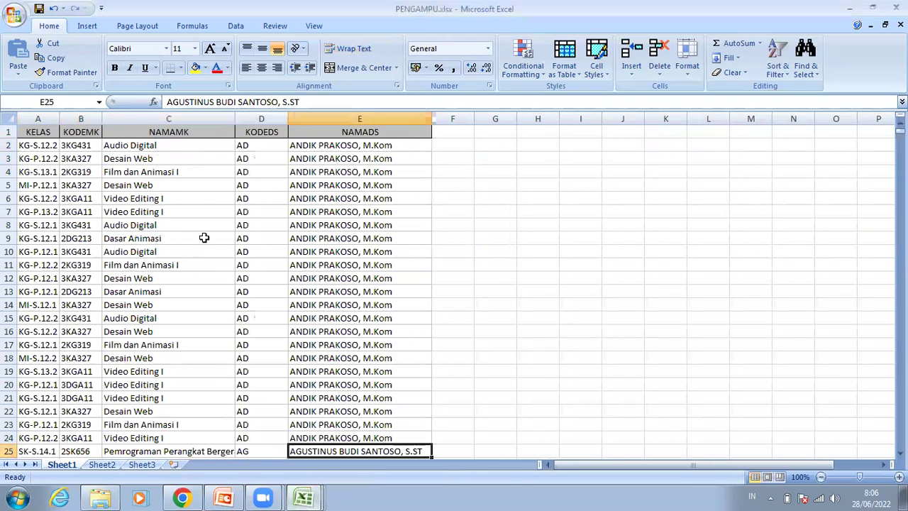
left_click(360, 145)
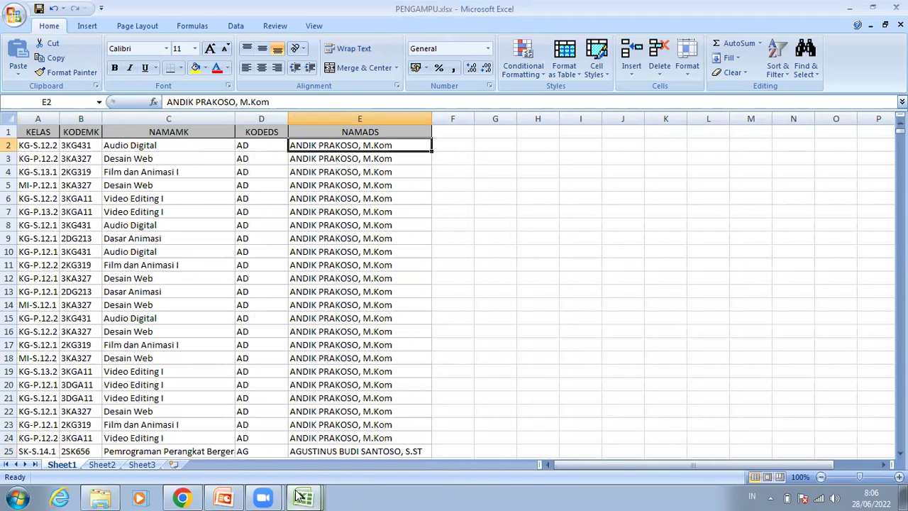
In DOSEN.xlsx, edit the lecturer's name in B2, replacing both letters O in the surname with A.
mouse_move(301, 496)
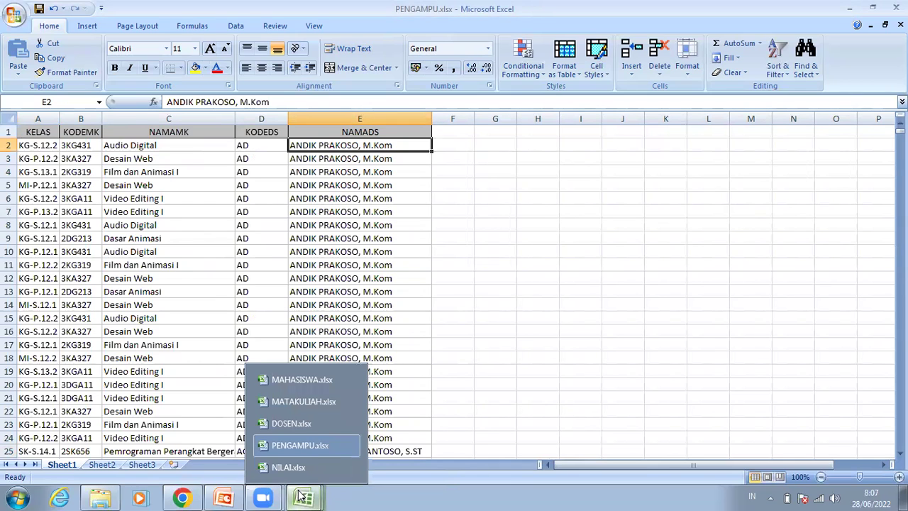
left_click(297, 424)
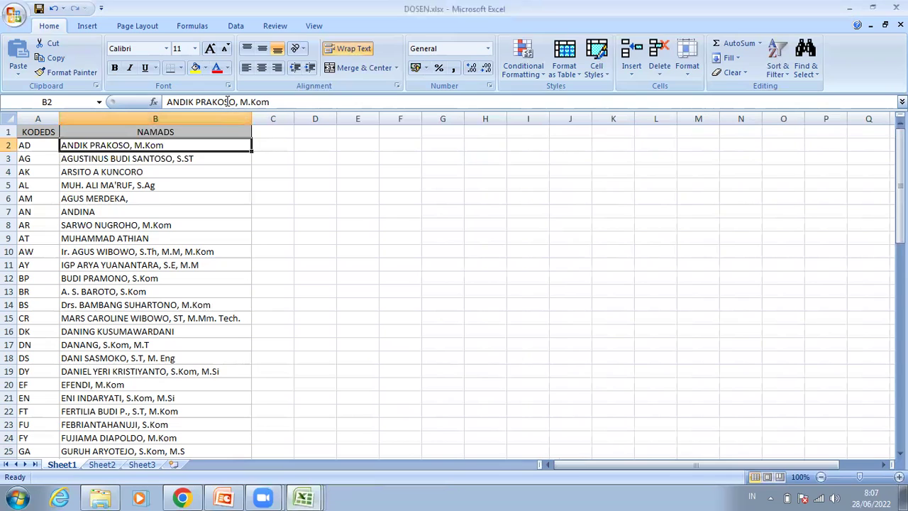
left_click(227, 101)
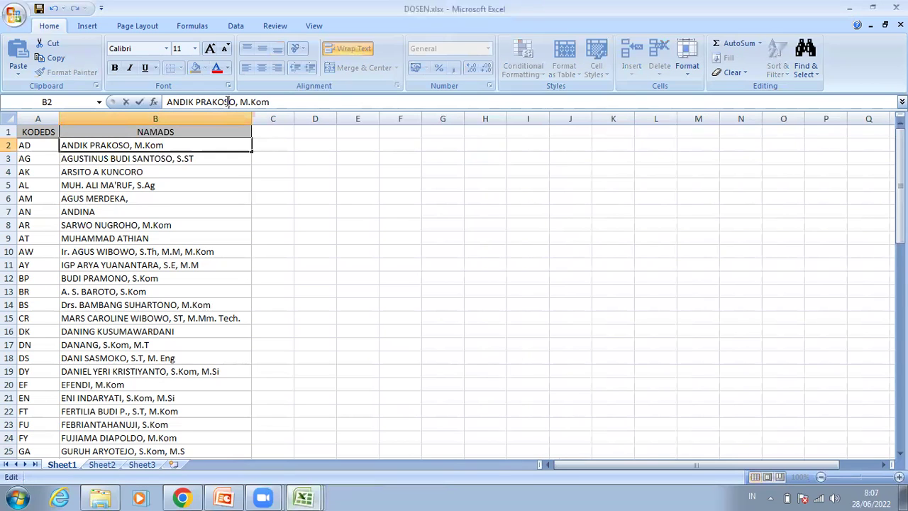
key("BackSpace")
type("a")
key("BackSpace")
type("A")
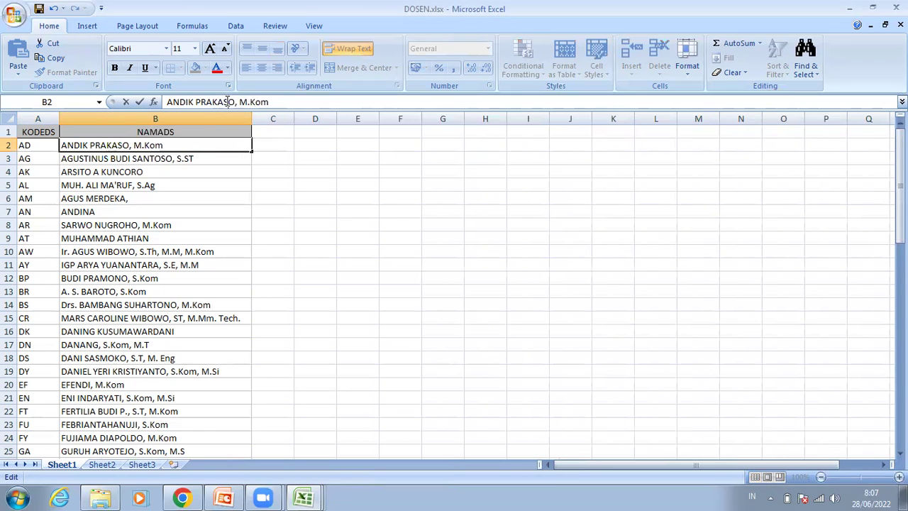
key("Delete")
type("A")
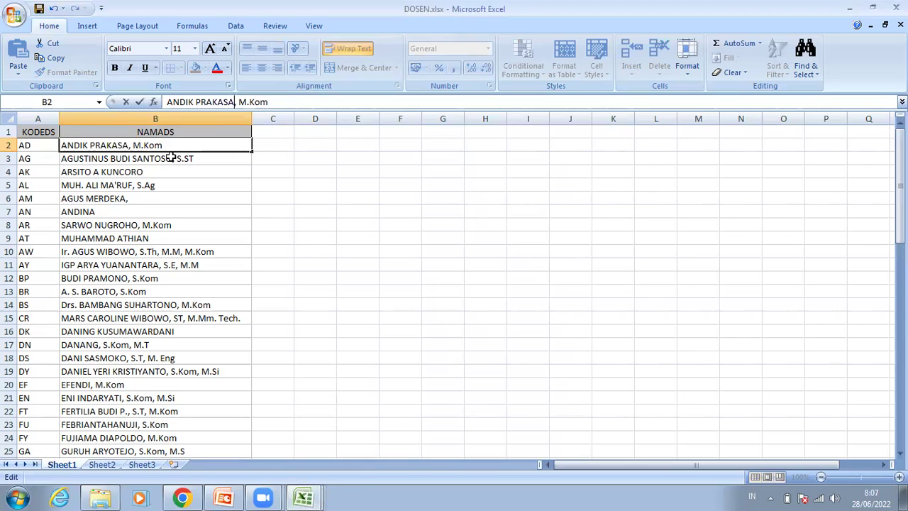
key("Return")
key("Up")
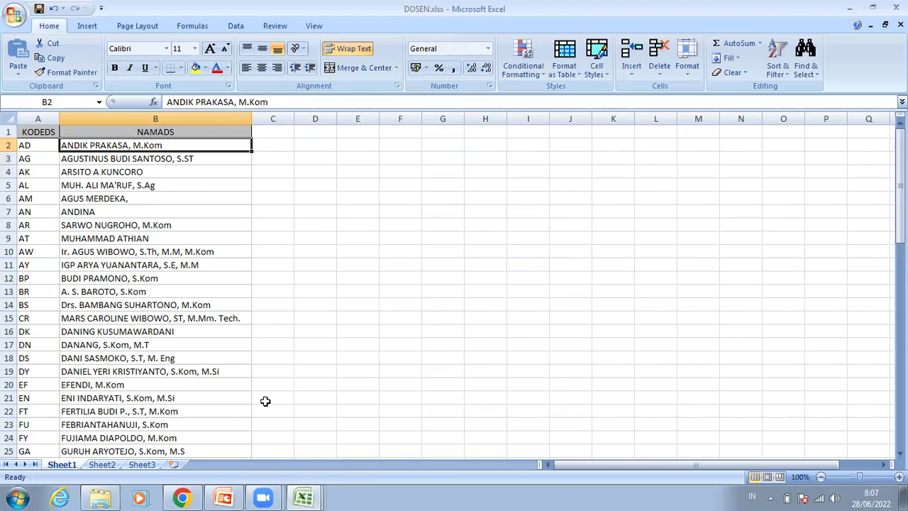
Check the same lecturer's entries in the NAMADS column of PENGAMPU.xlsx against the edited name, and return to DOSEN.xlsx.
left_click(305, 496)
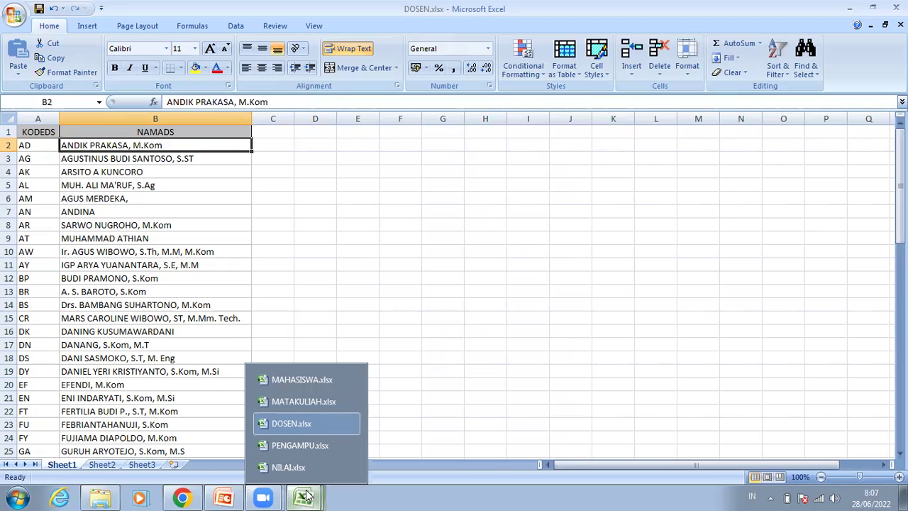
left_click(306, 445)
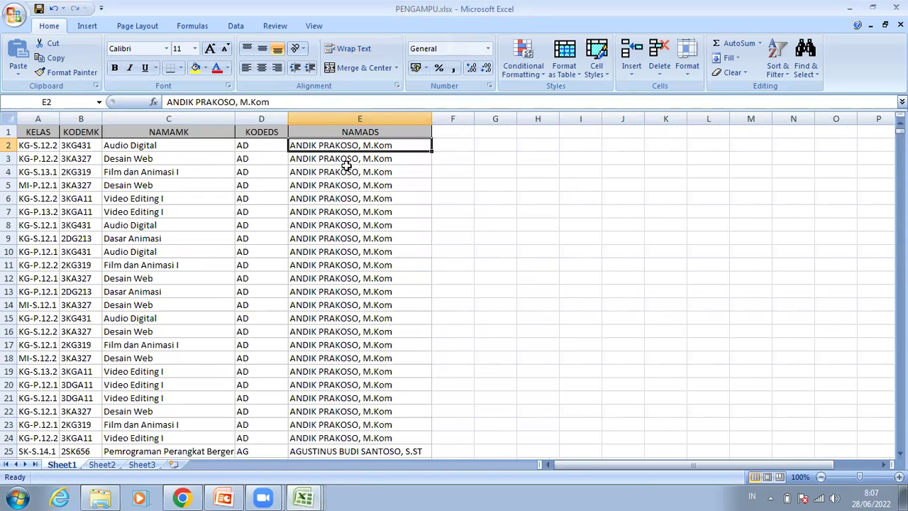
left_click(346, 166)
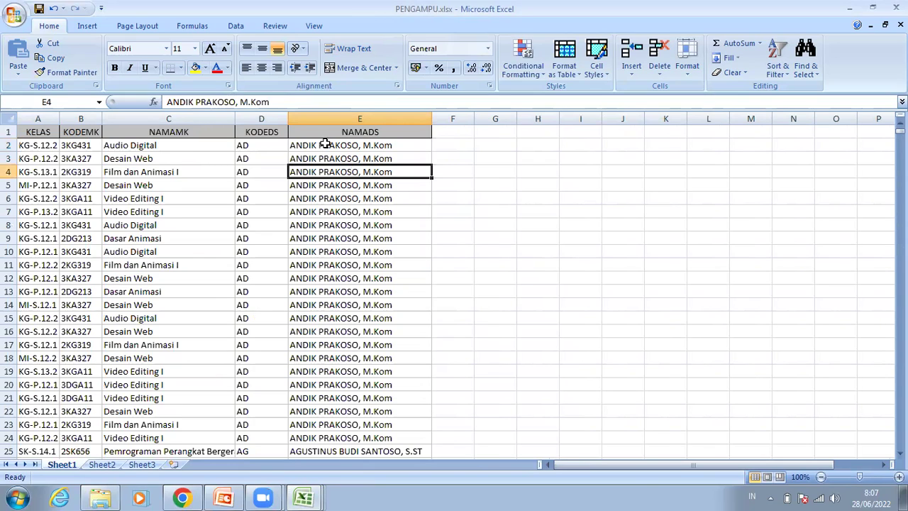
left_click(347, 146)
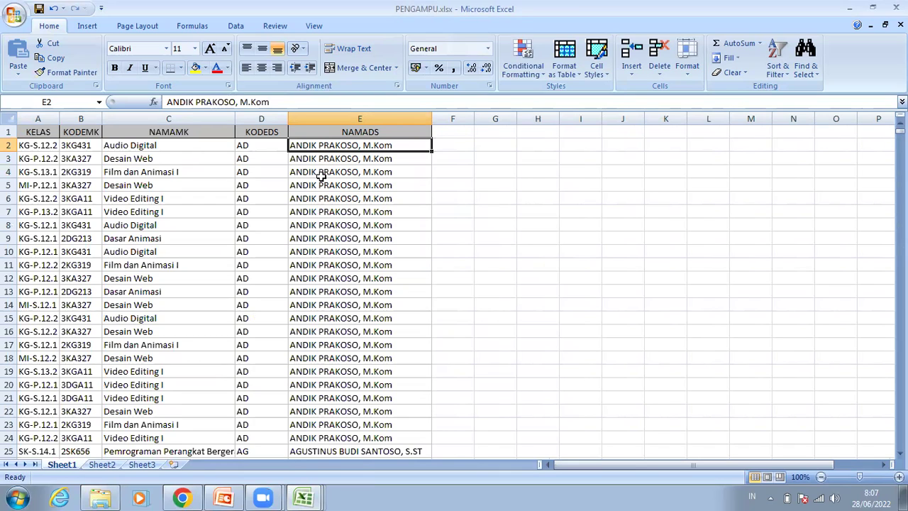
left_click(308, 496)
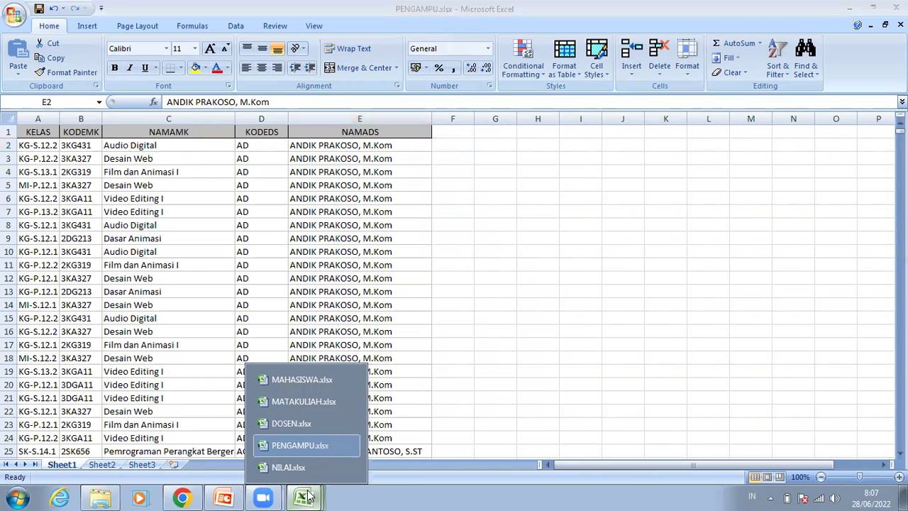
left_click(295, 425)
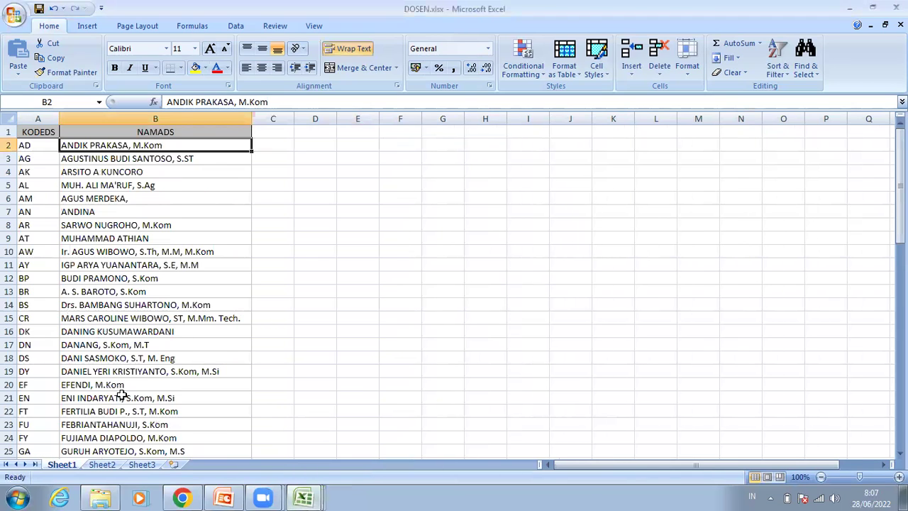
Look through the lecturer list in DOSEN.xlsx down to its last record, and return to the first lecturer's name in B2.
left_click(122, 395)
key("End")
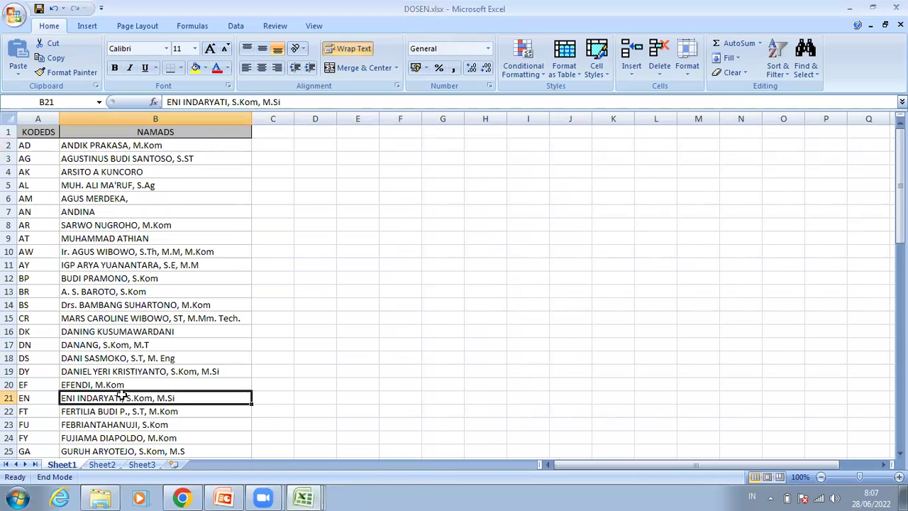
key("Down")
key("Down")
key("Down")
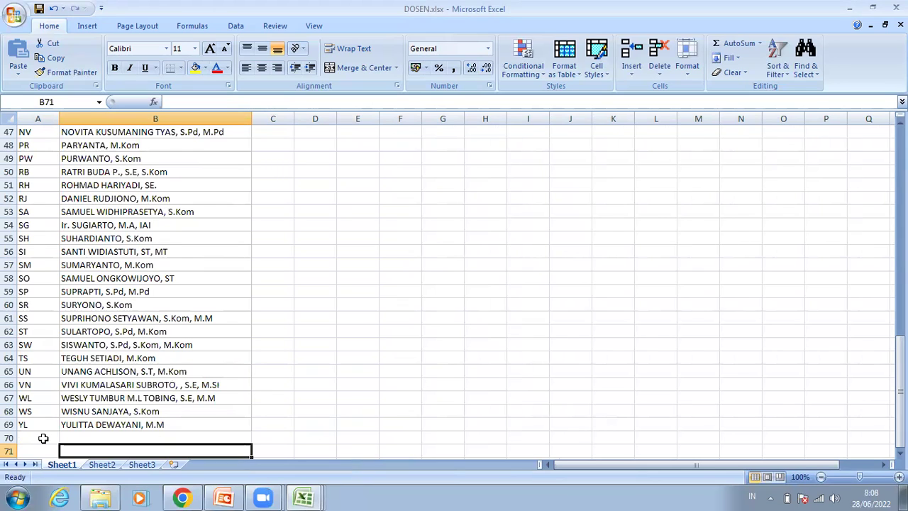
left_click(155, 344)
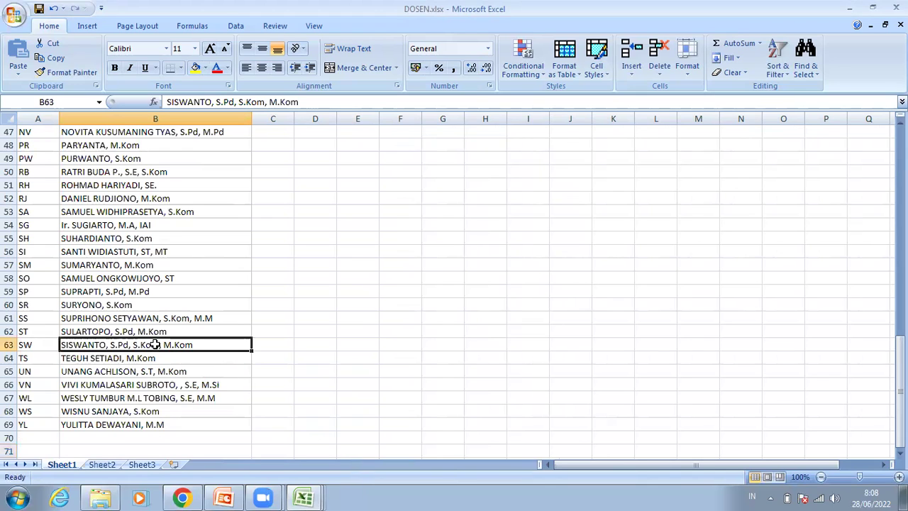
key("ctrl+Up")
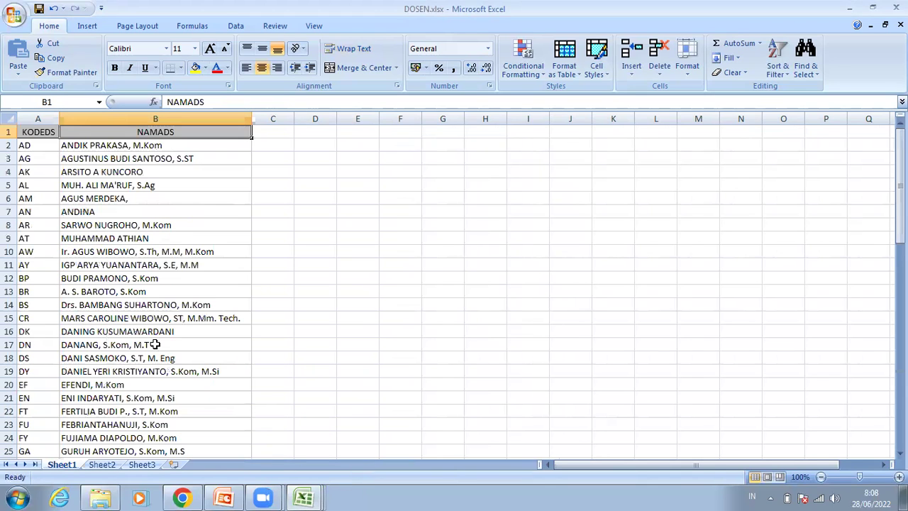
key("Down")
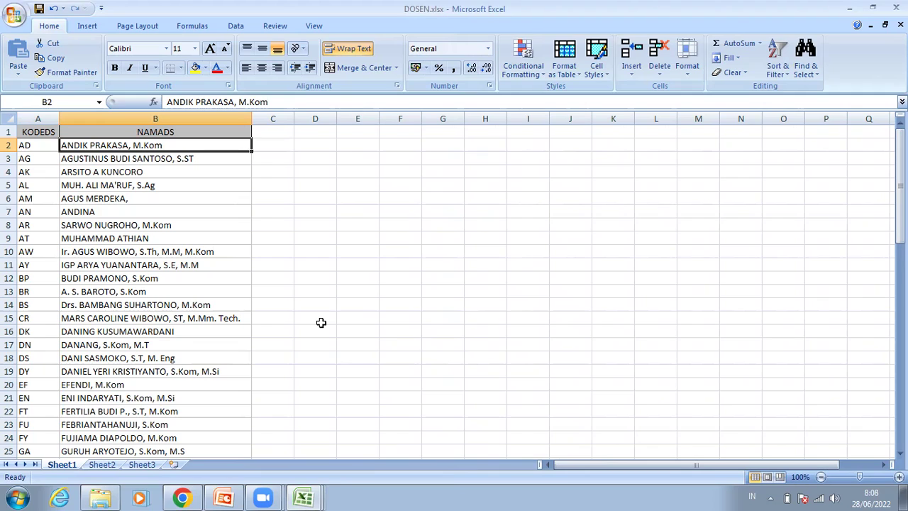
Switch to the PowerPoint presentation and read slide 2 on importing data into a new table.
left_click(228, 495)
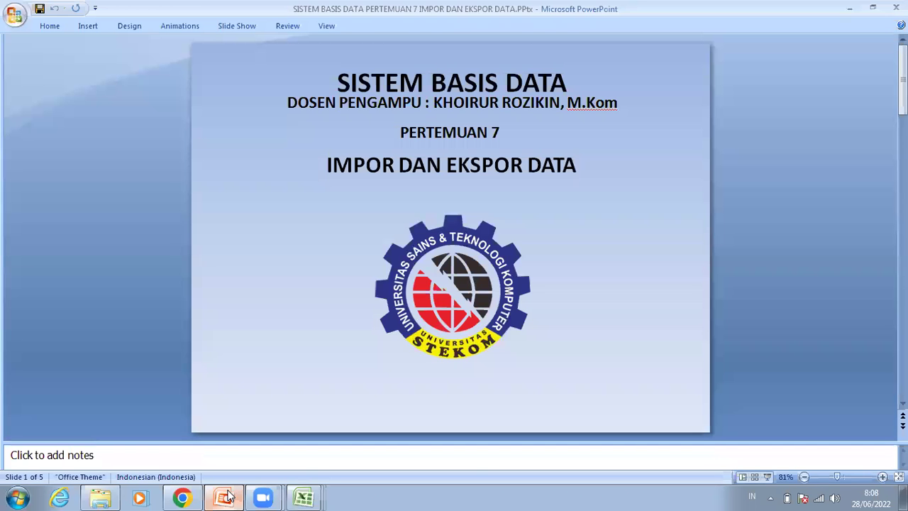
key("Page_Down")
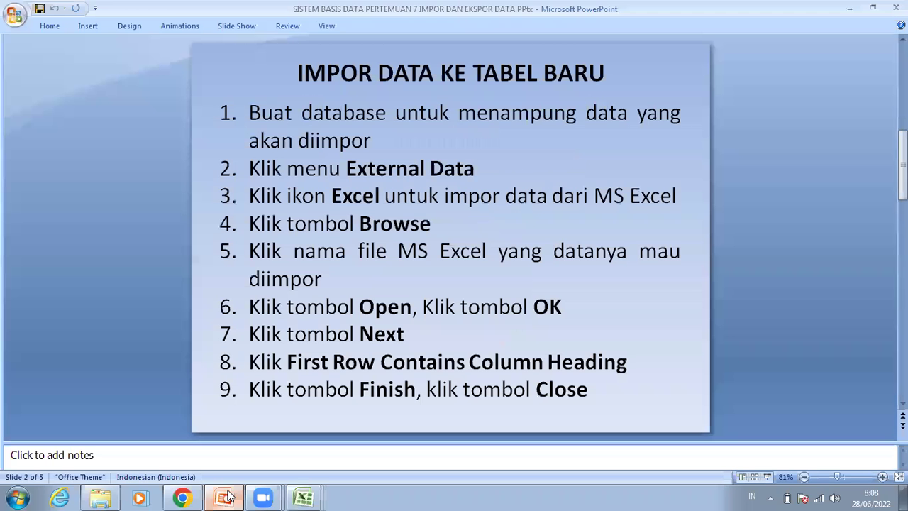
left_click(304, 497)
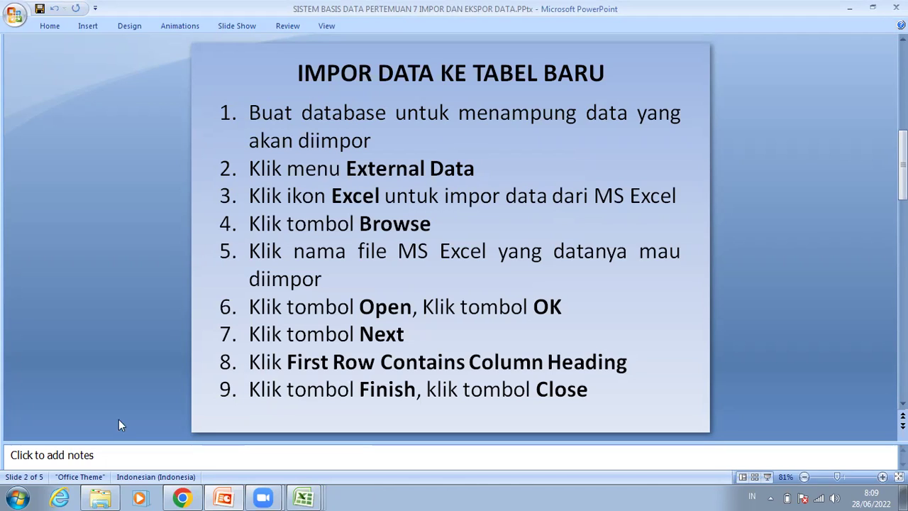
Launch Microsoft Office Access 2007.
left_click(19, 496)
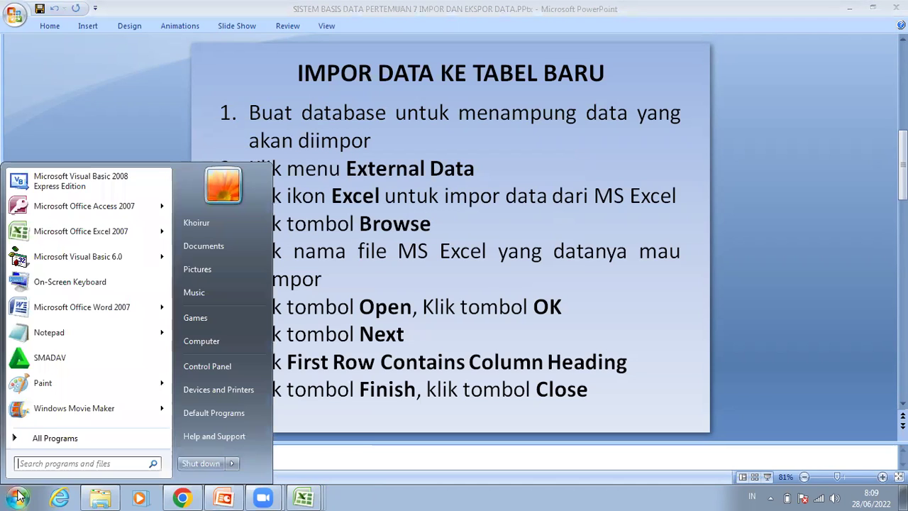
left_click(68, 213)
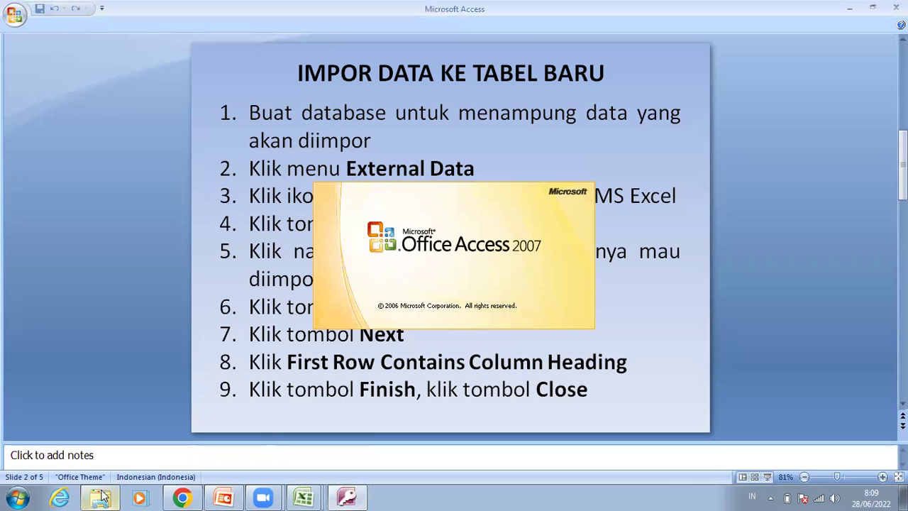
In Windows Explorer, delete the DBNILAI.mdb database from the SISTEM INFORMASI folder.
left_click(100, 497)
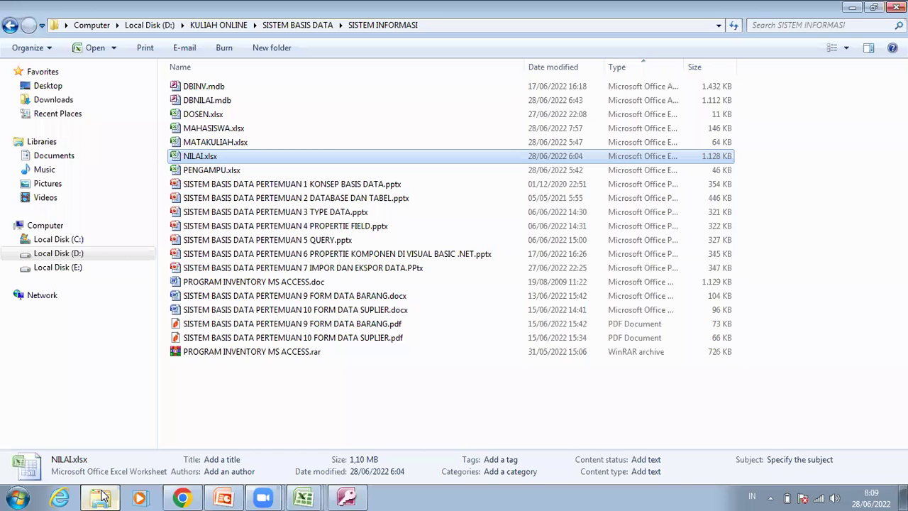
left_click(219, 100)
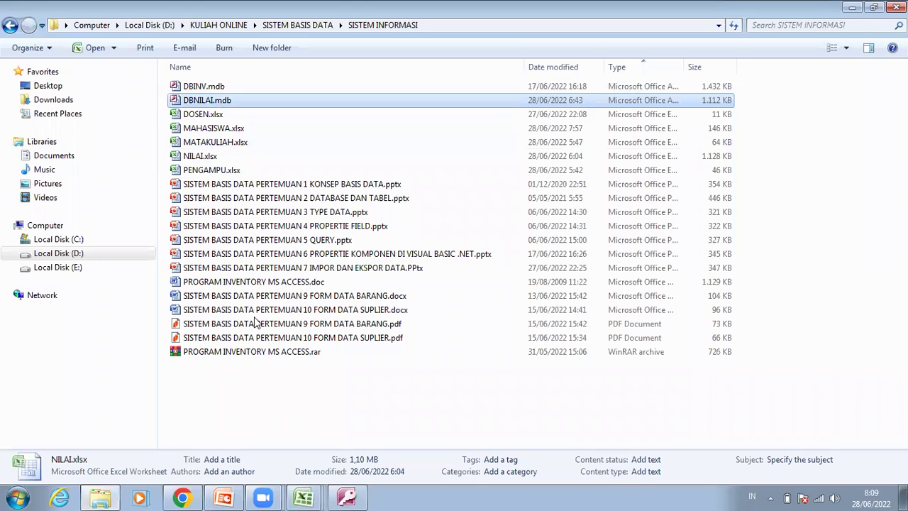
key("shift+F10")
key("Escape")
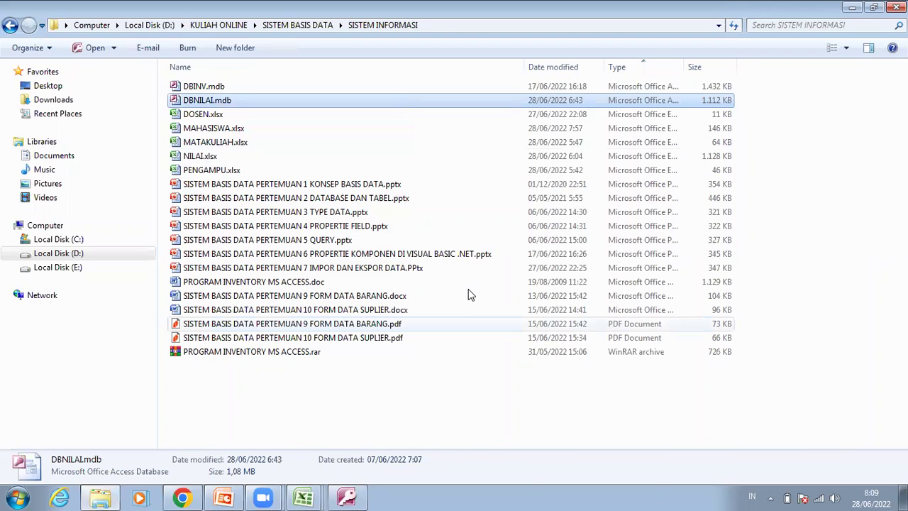
key("Delete")
left_click(507, 303)
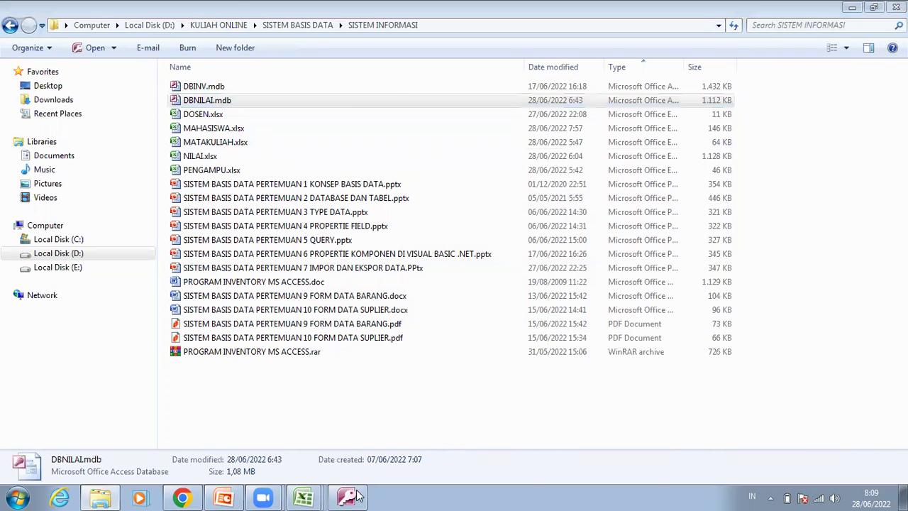
Switch to Access and set up a new blank database named DBNILAI in the Access 2002-2003 format (*.mdb).
left_click(356, 497)
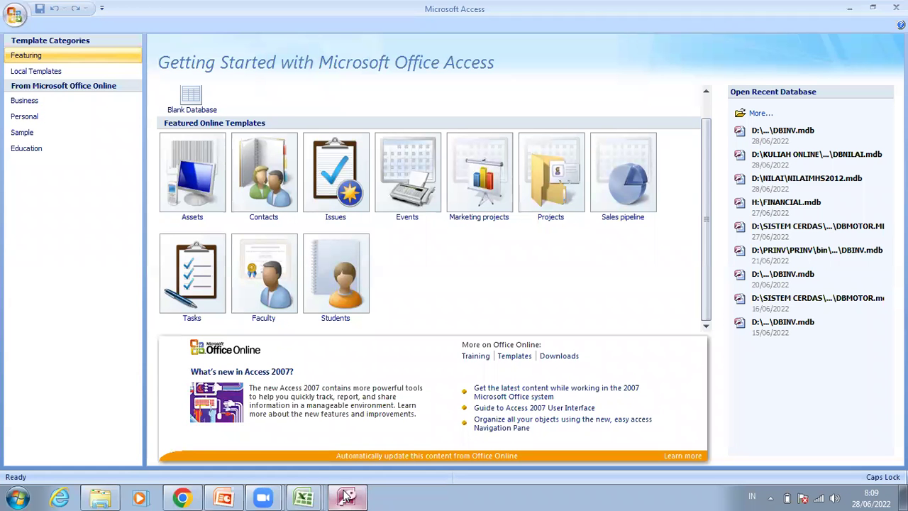
left_click(192, 98)
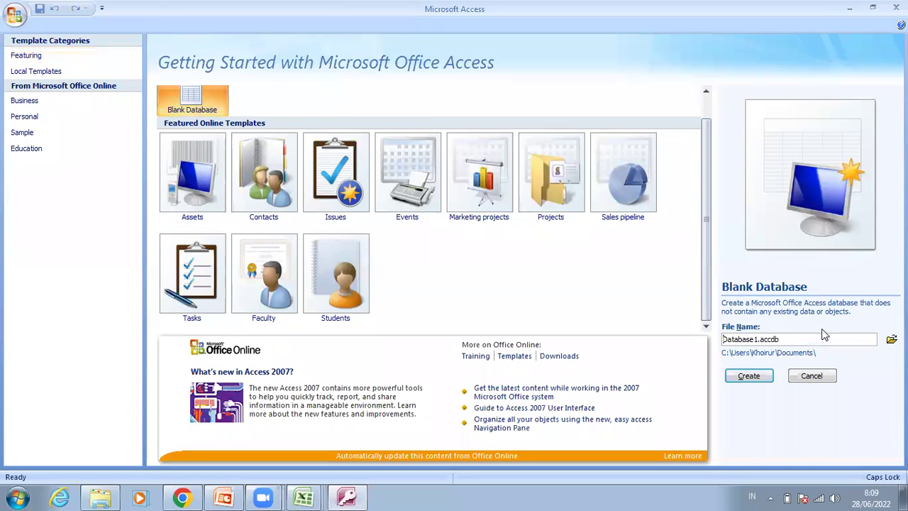
left_click(891, 339)
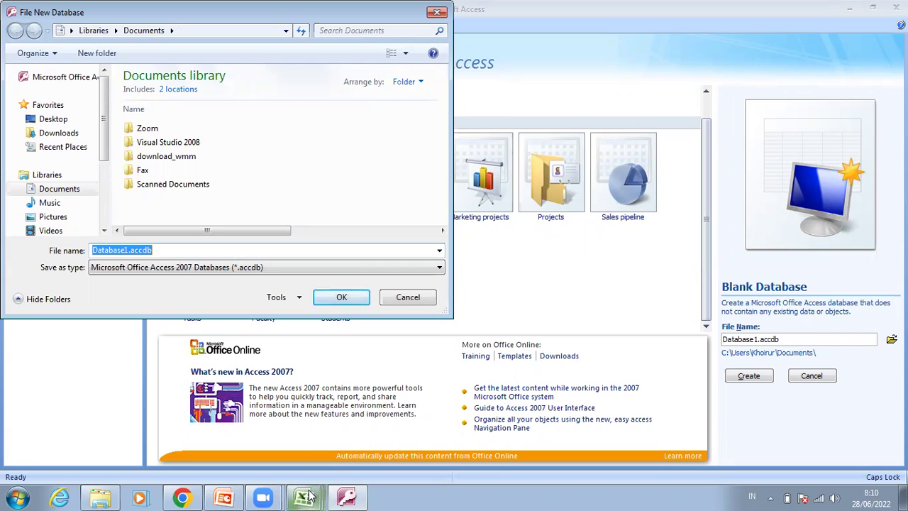
mouse_move(310, 496)
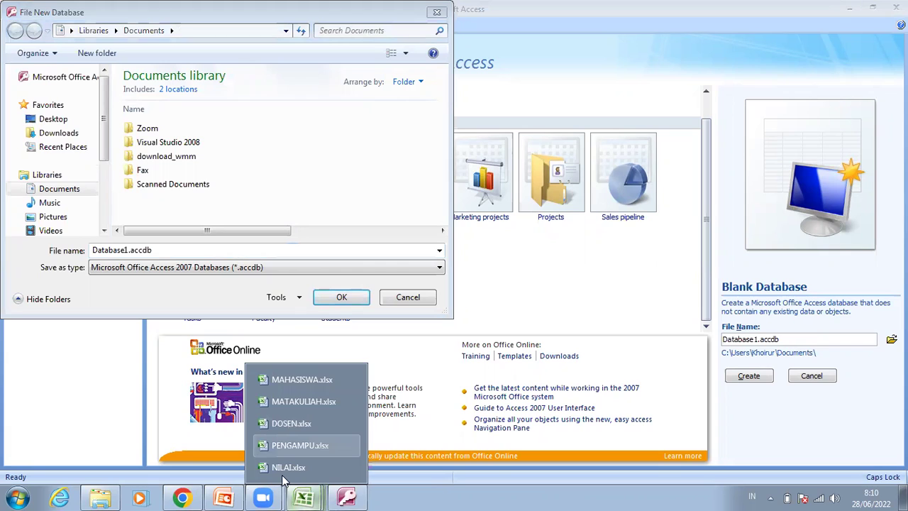
left_click(159, 249)
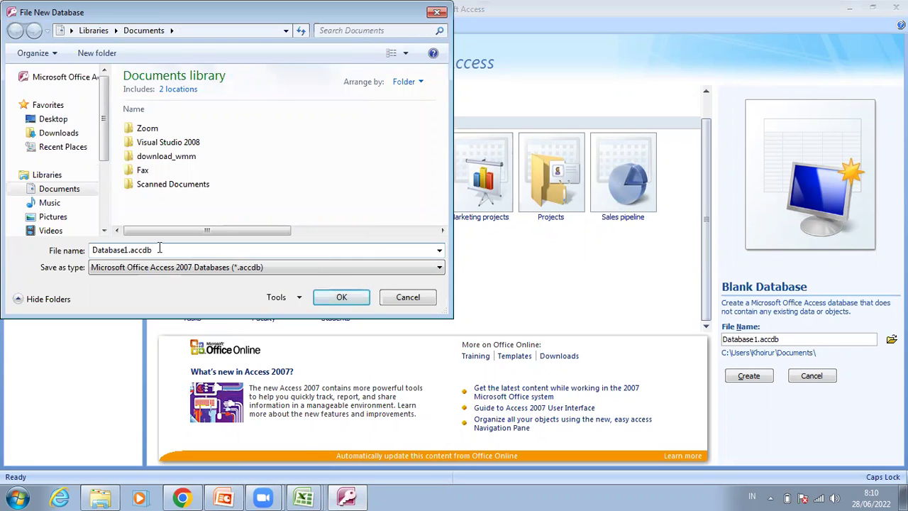
key("ctrl+a")
key("BackSpace")
type("DBNILAI")
left_click(416, 270)
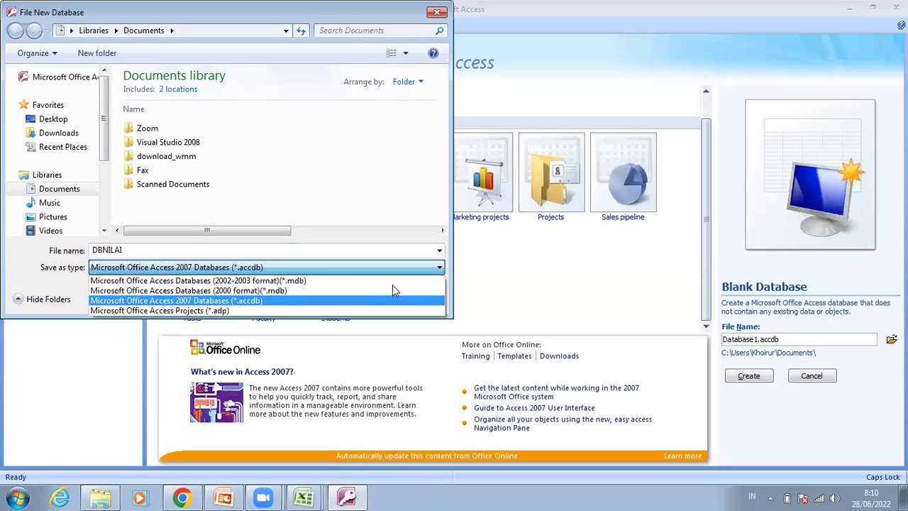
left_click(344, 282)
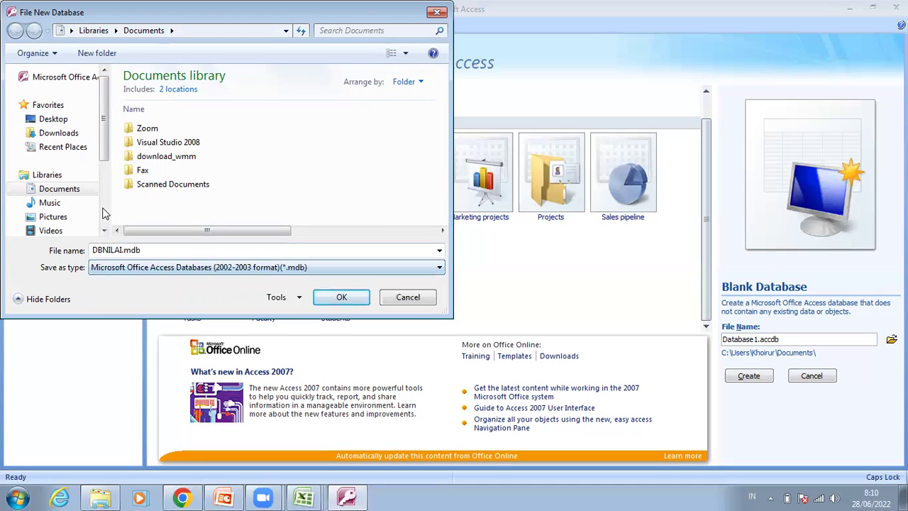
Set the new database's location to D:\KULIAH ONLINE\SISTEM BASIS DATA\SISTEM INFORMASI.
scroll(103, 213, "down", 2)
scroll(102, 213, "down", 2)
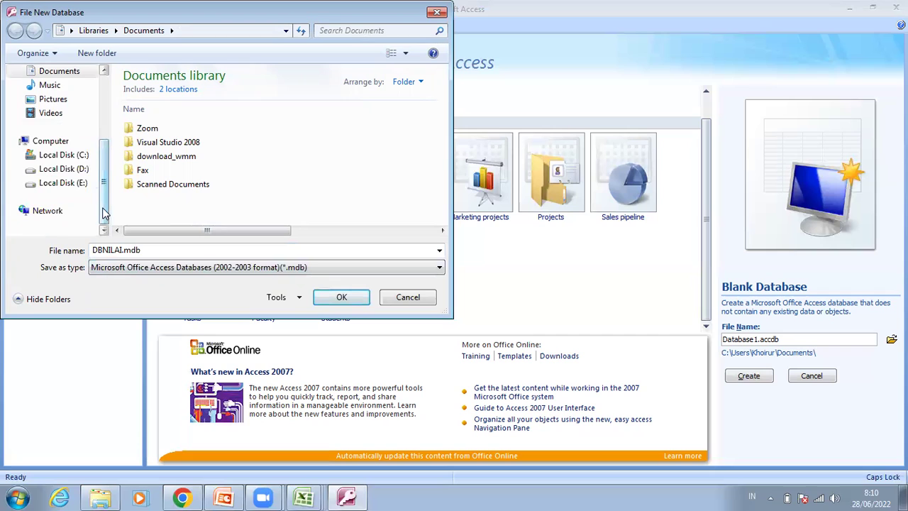
left_click(71, 171)
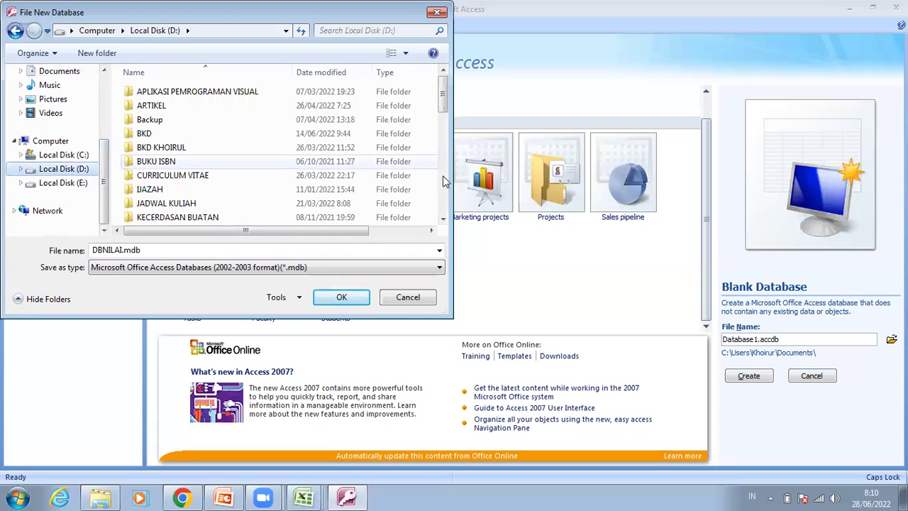
left_click(443, 177)
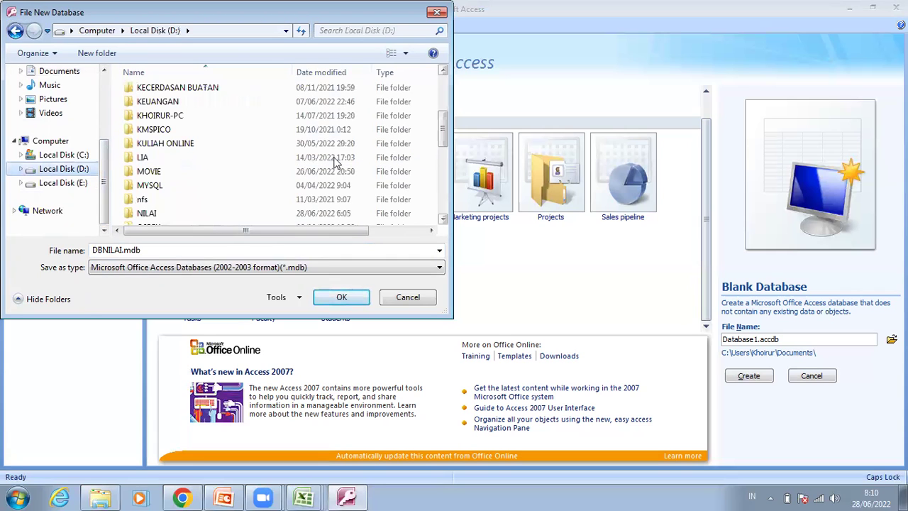
left_click(185, 145)
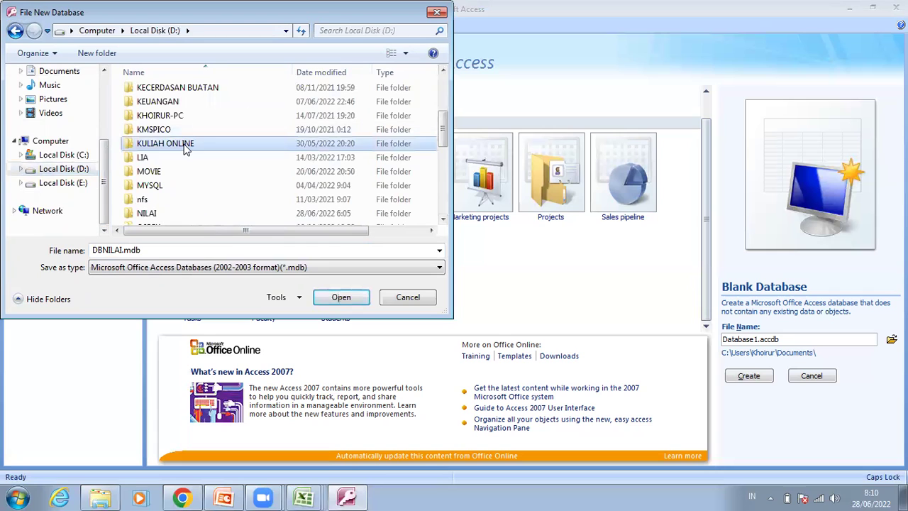
double_click(184, 146)
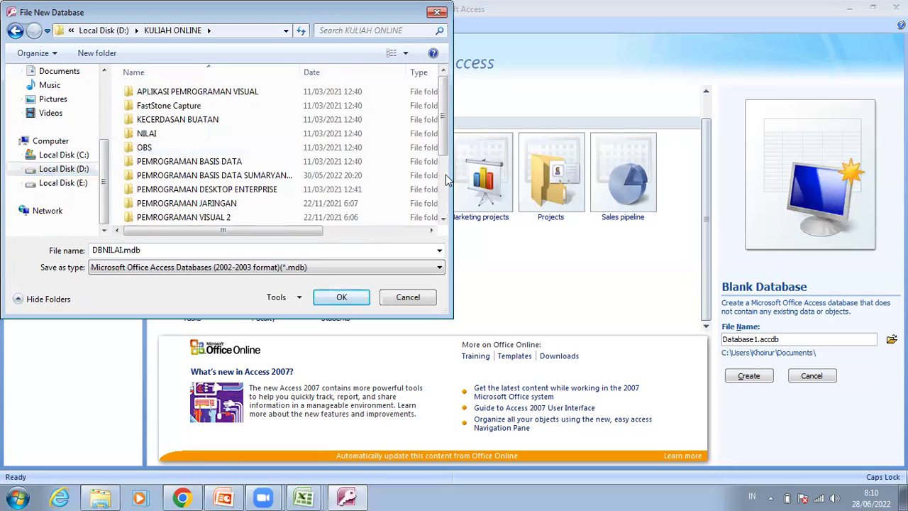
left_click(447, 179)
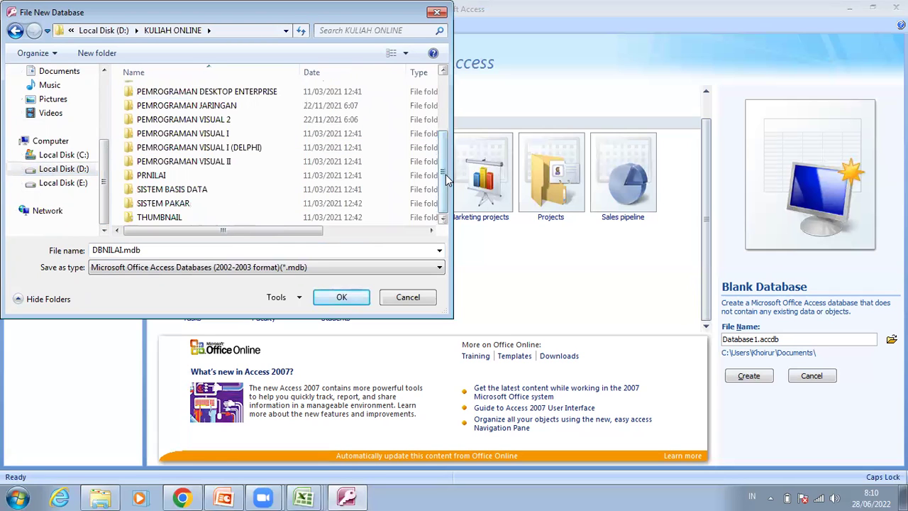
double_click(170, 190)
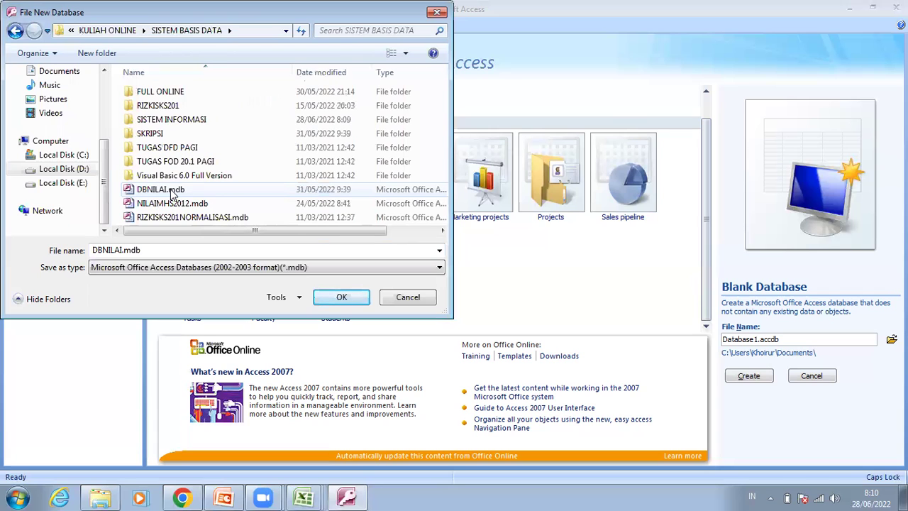
double_click(199, 122)
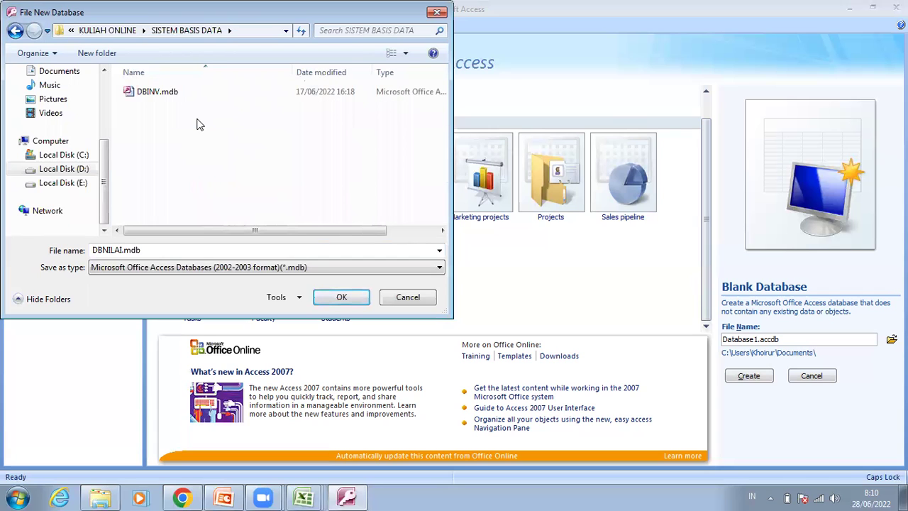
left_click(341, 298)
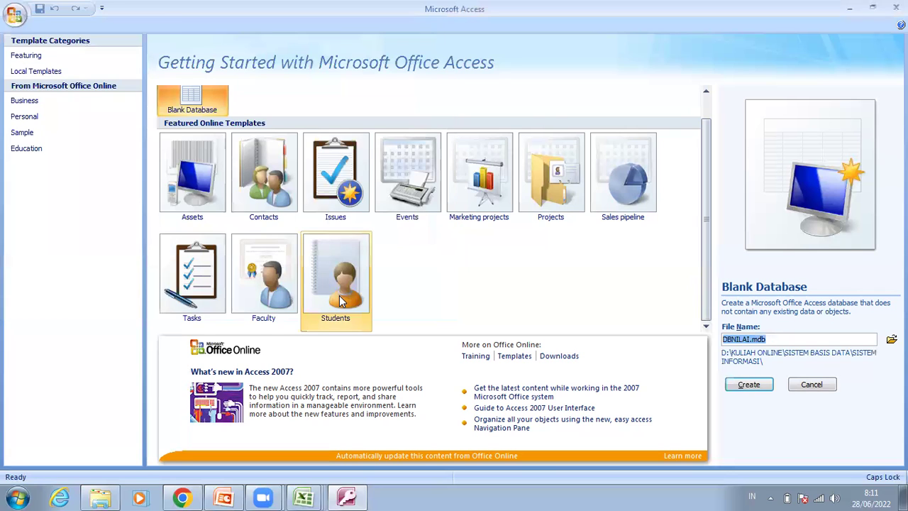
Create the DBNILAI.mdb database and close its empty starting table, Table1.
left_click(783, 338)
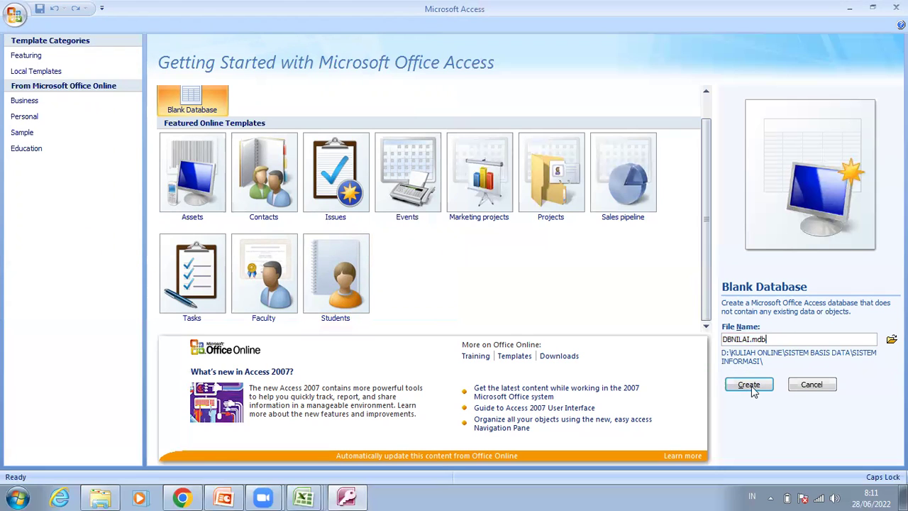
left_click(753, 388)
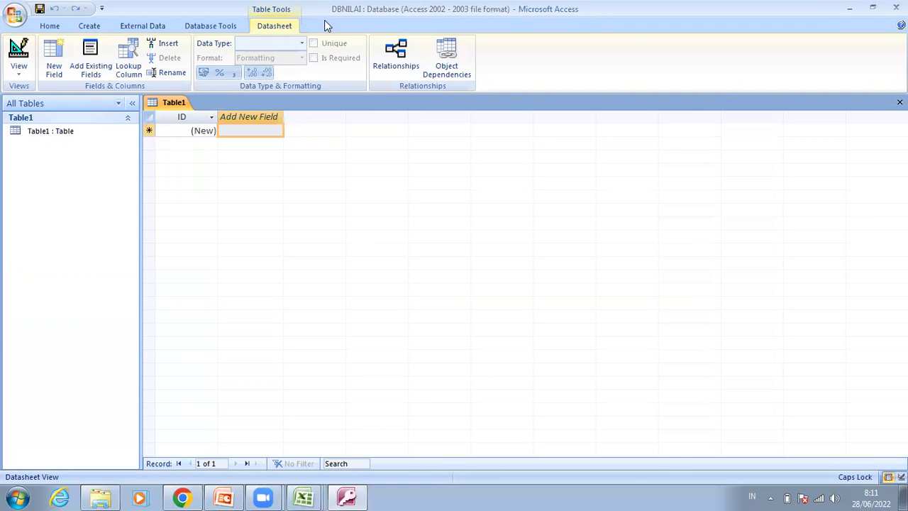
right_click(173, 106)
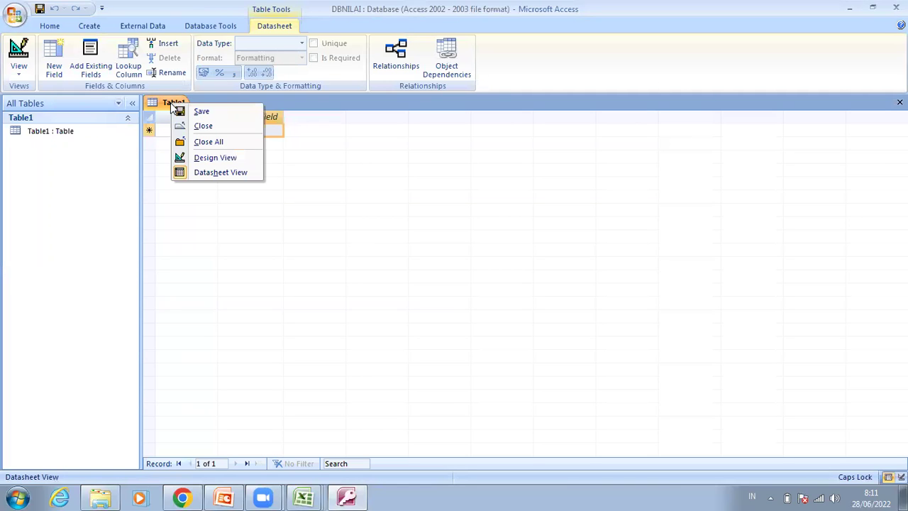
left_click(203, 126)
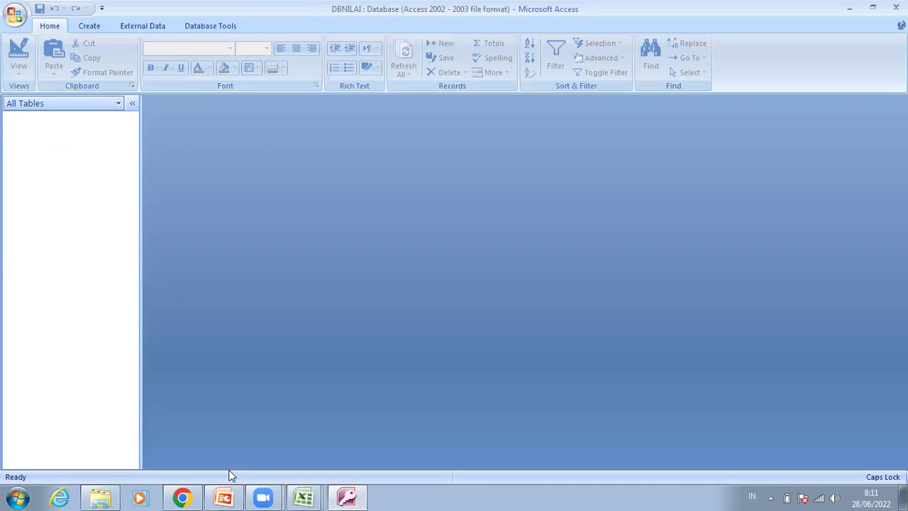
Check slide 2 in PowerPoint, then switch to MAHASISWA.xlsx, return to the first student's NPM in A2, and save the workbook.
mouse_move(227, 497)
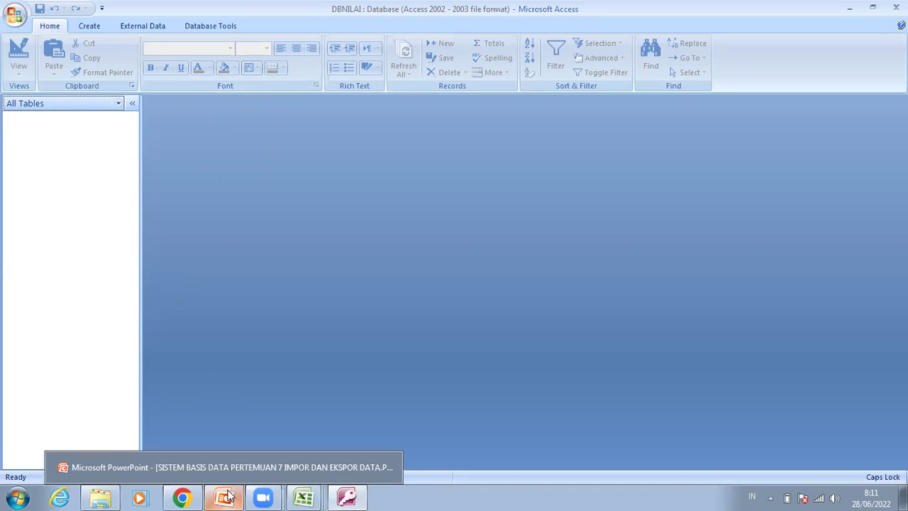
left_click(226, 496)
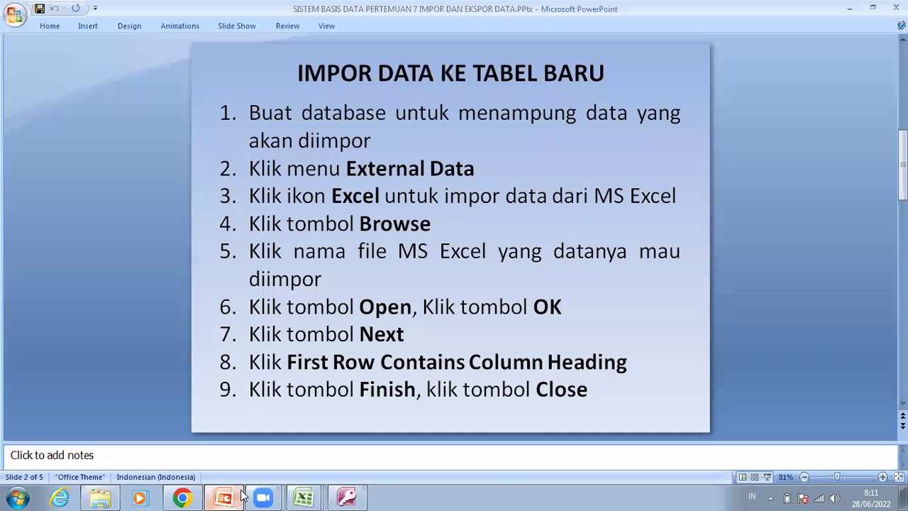
left_click(304, 497)
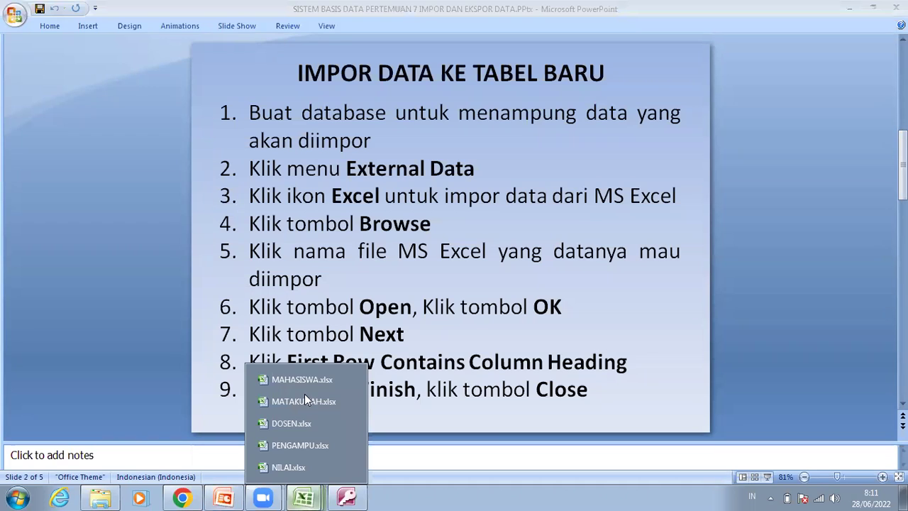
left_click(302, 379)
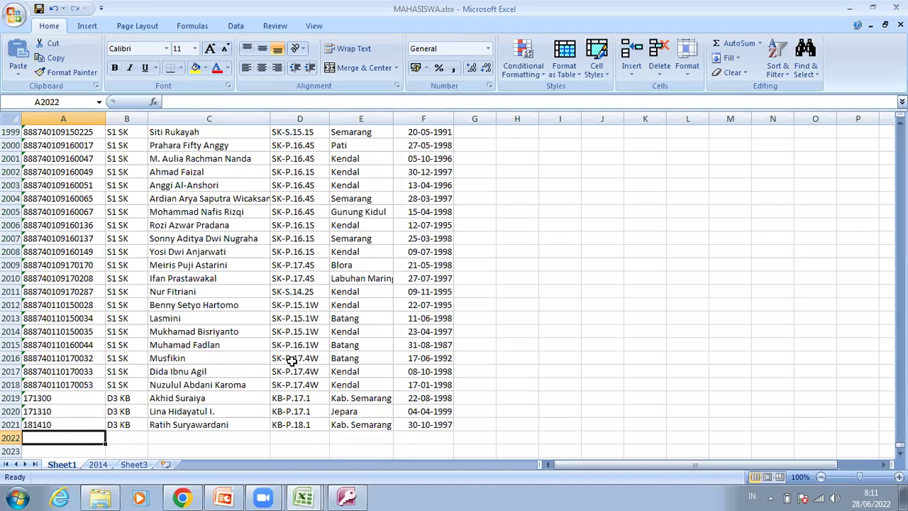
key("ctrl+Home")
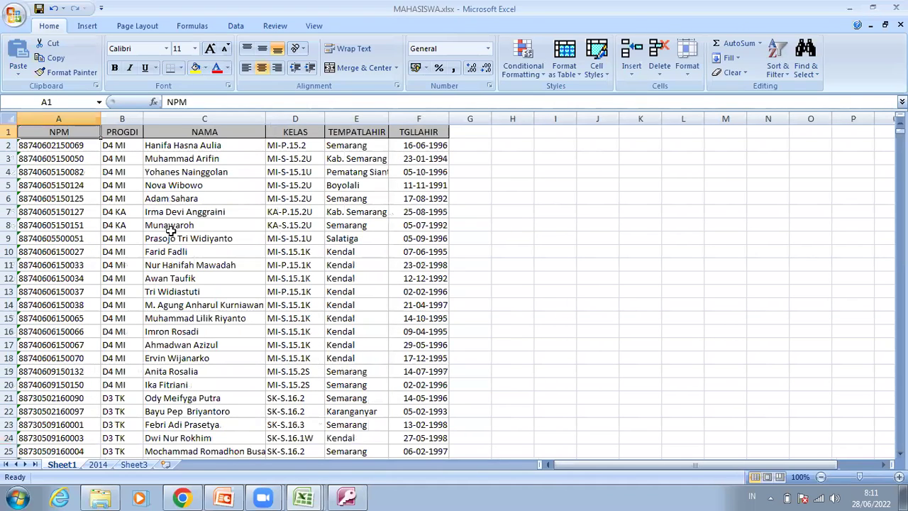
left_click(62, 144)
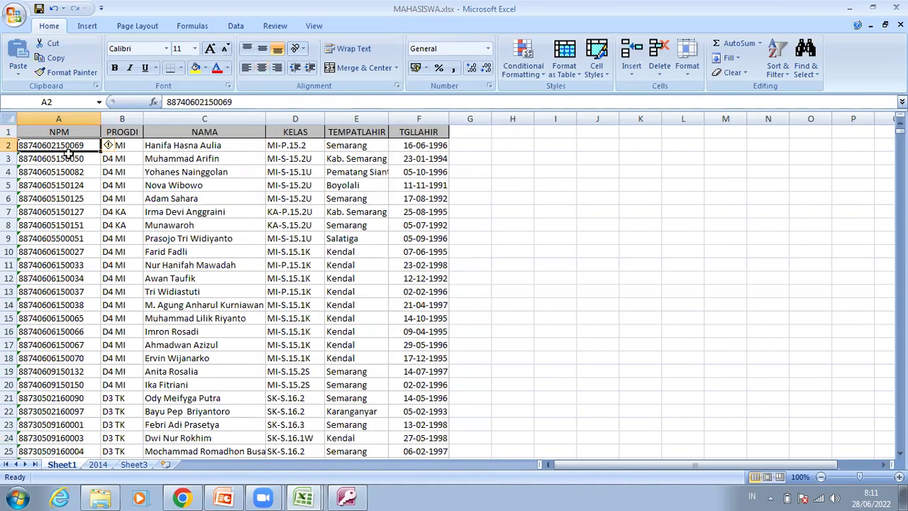
left_click(39, 9)
Read the import instructions on slide 2 in PowerPoint and examine the external data import sources in Access, including the additional formats.
left_click(224, 496)
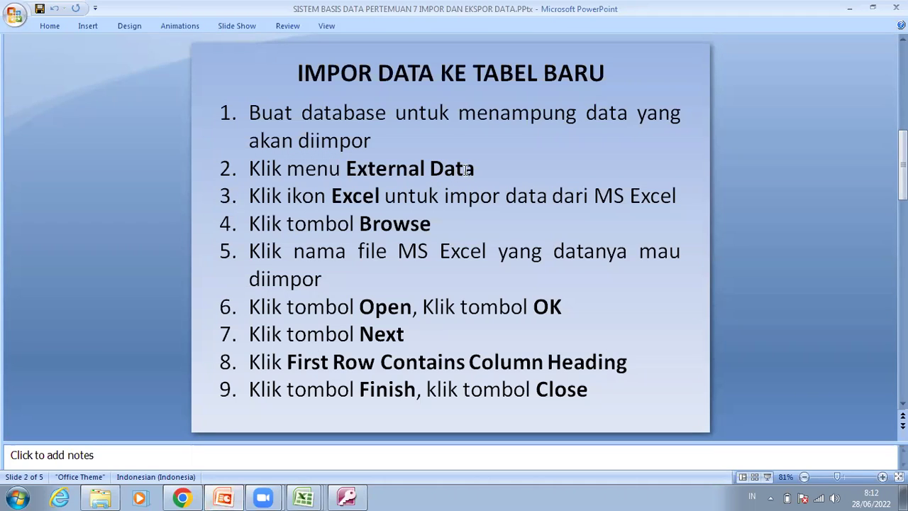
left_click(349, 496)
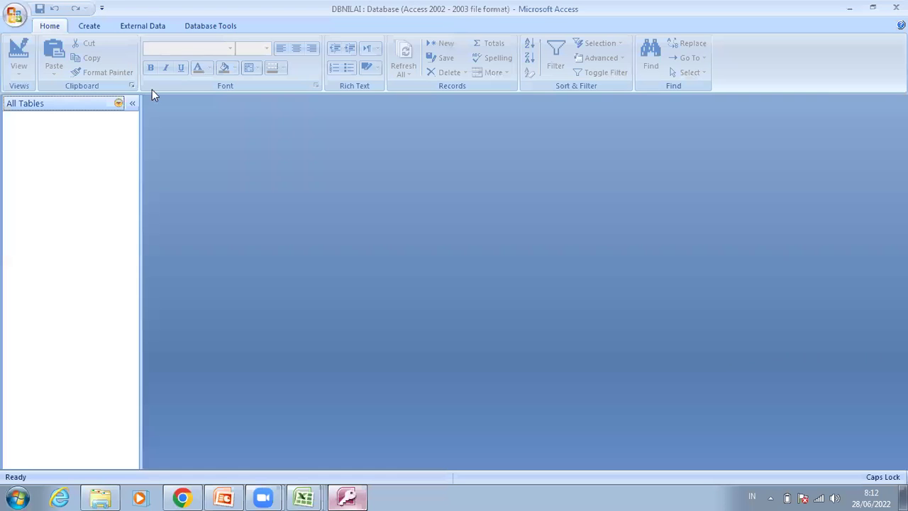
left_click(144, 28)
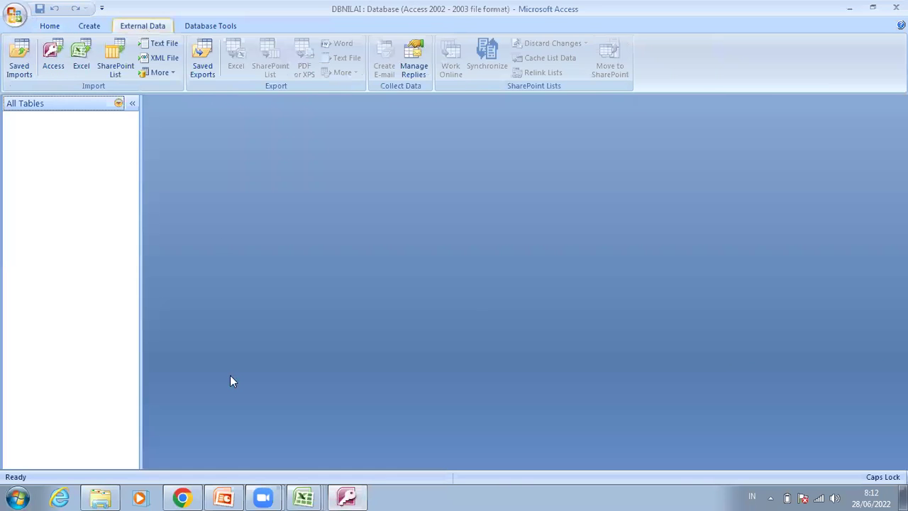
left_click(225, 495)
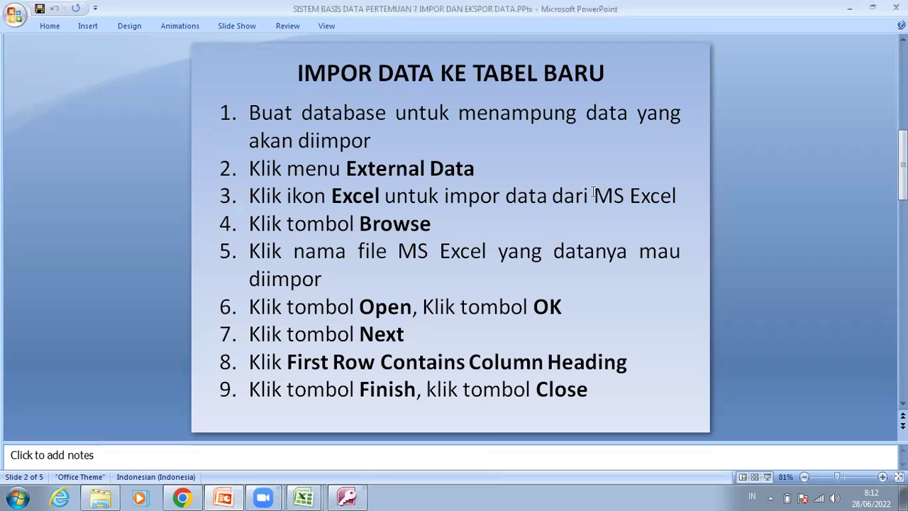
left_click(349, 497)
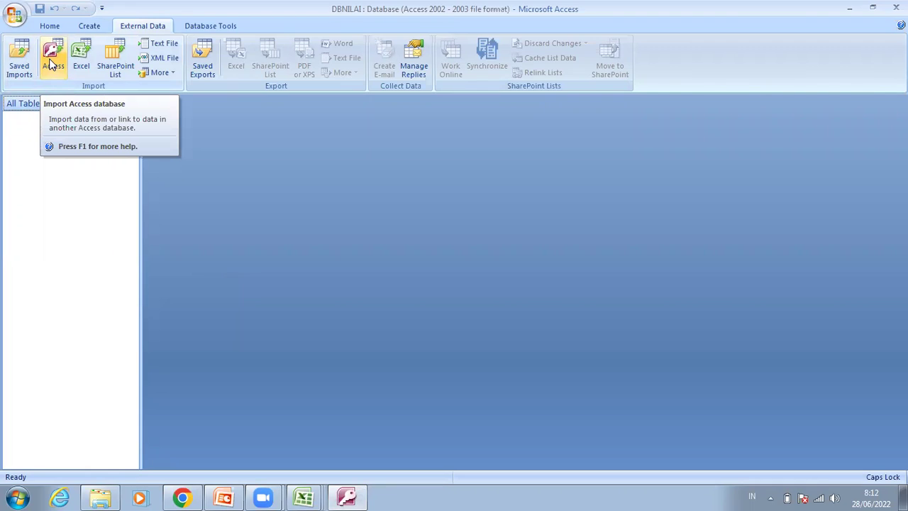
left_click(162, 73)
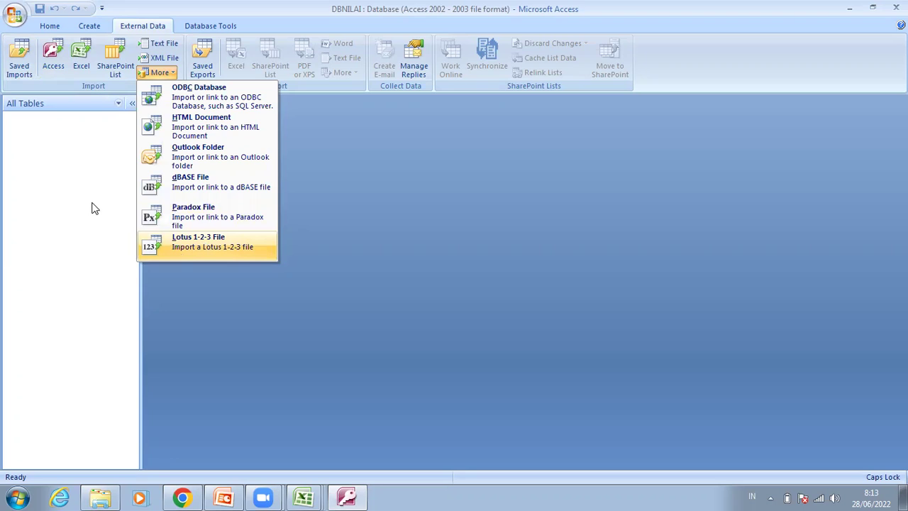
left_click(92, 145)
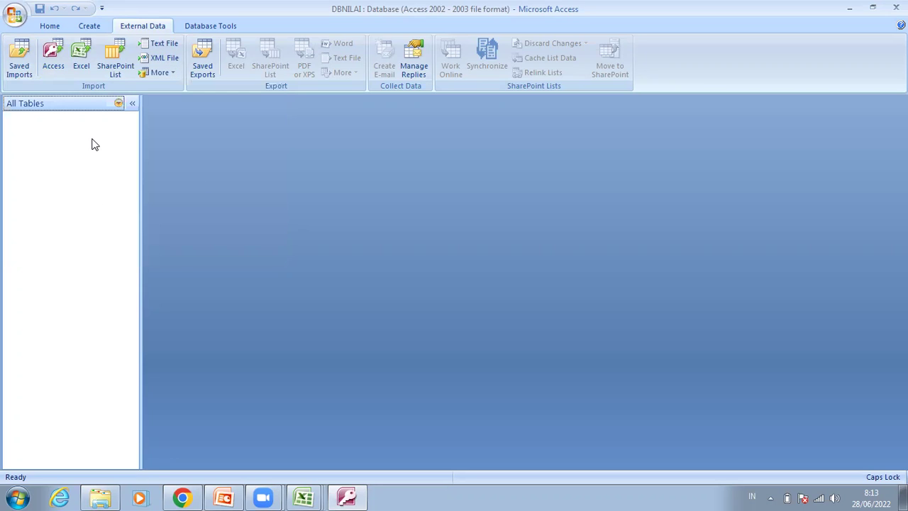
Start an Excel spreadsheet import in Access, check the import instructions on slide 2 in PowerPoint, and return to Access.
left_click(82, 51)
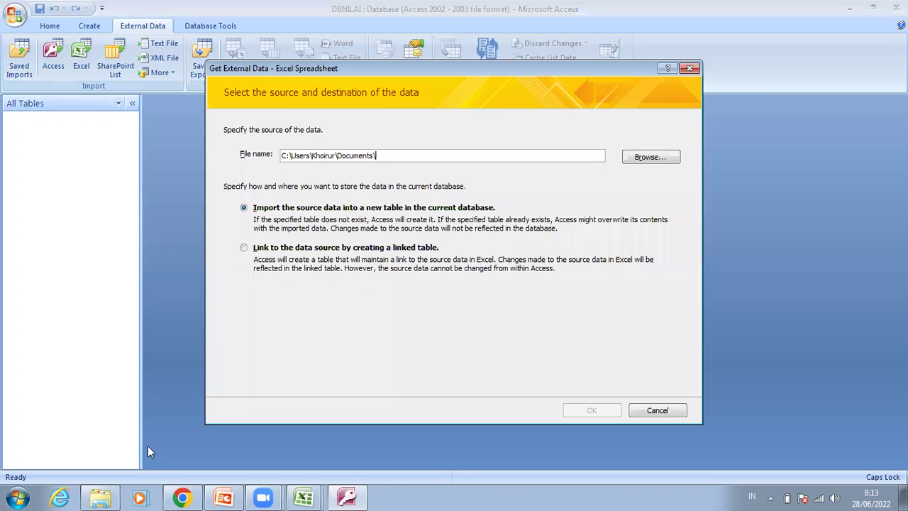
mouse_move(224, 495)
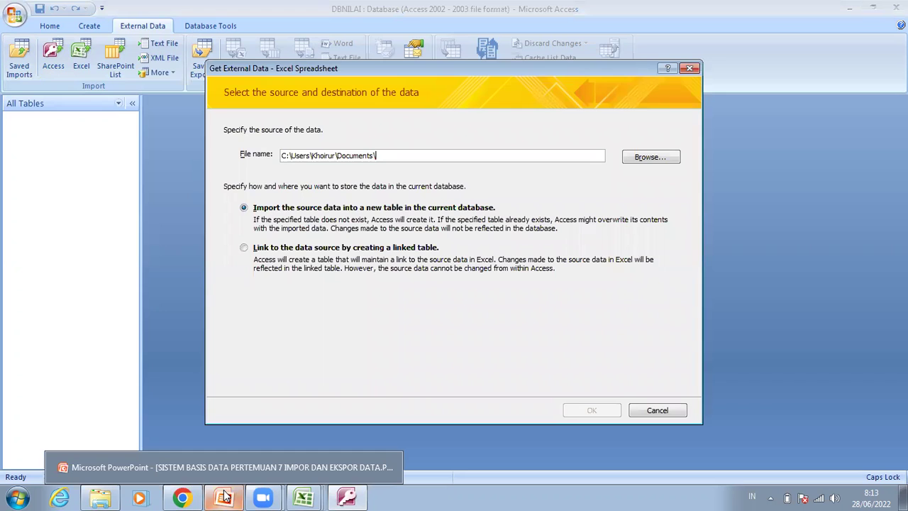
left_click(224, 495)
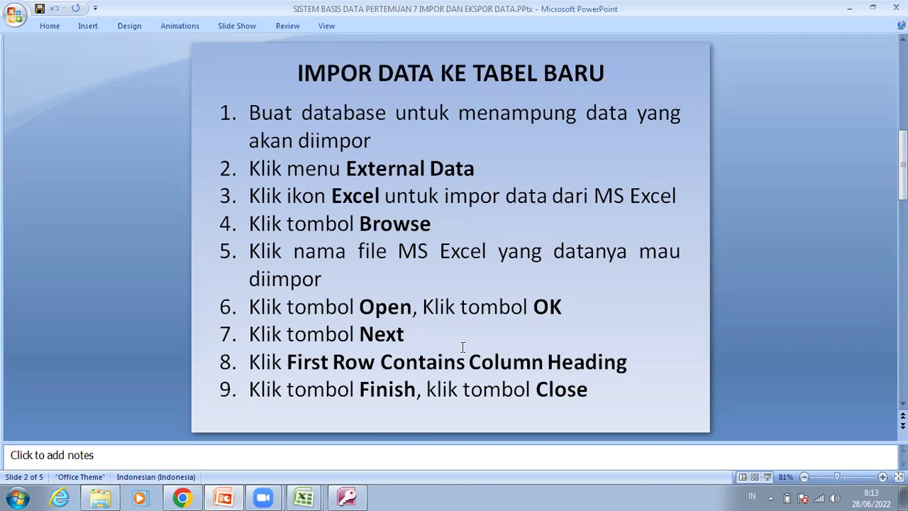
left_click(347, 496)
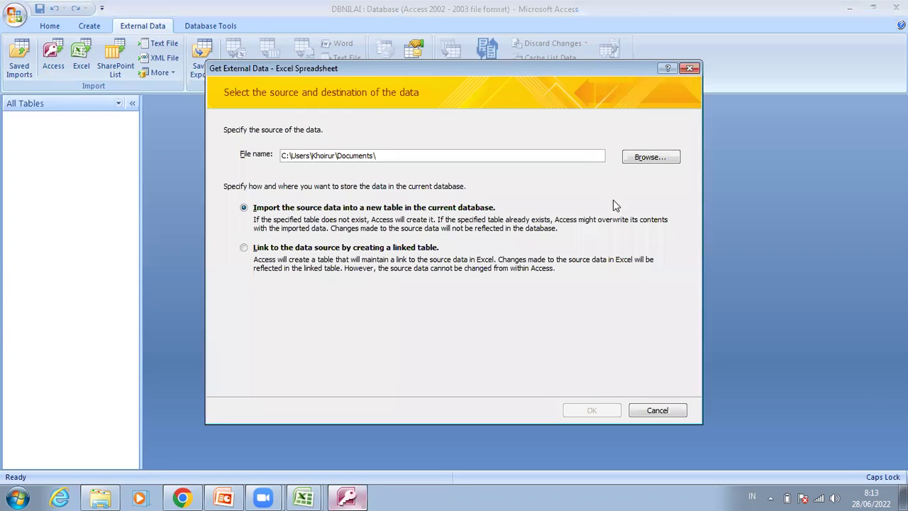
Choose MAHASISWA.xlsx from D:\KULIAH ONLINE\SISTEM BASIS DATA\SISTEM INFORMASI as the source file for the import.
left_click(646, 160)
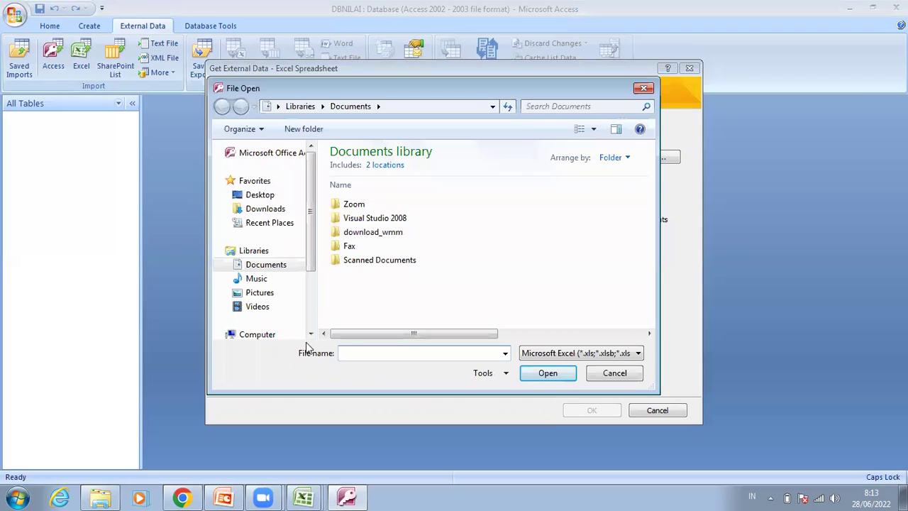
scroll(277, 305, "down", 2)
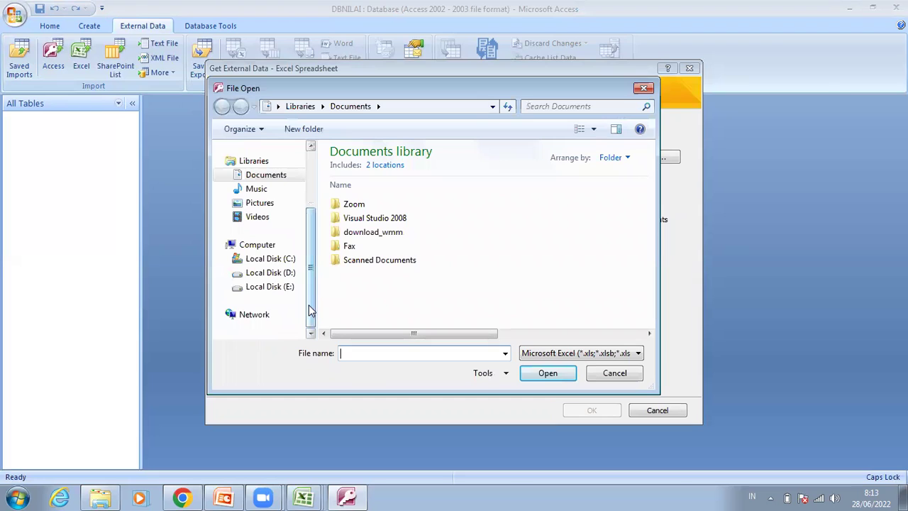
left_click(276, 275)
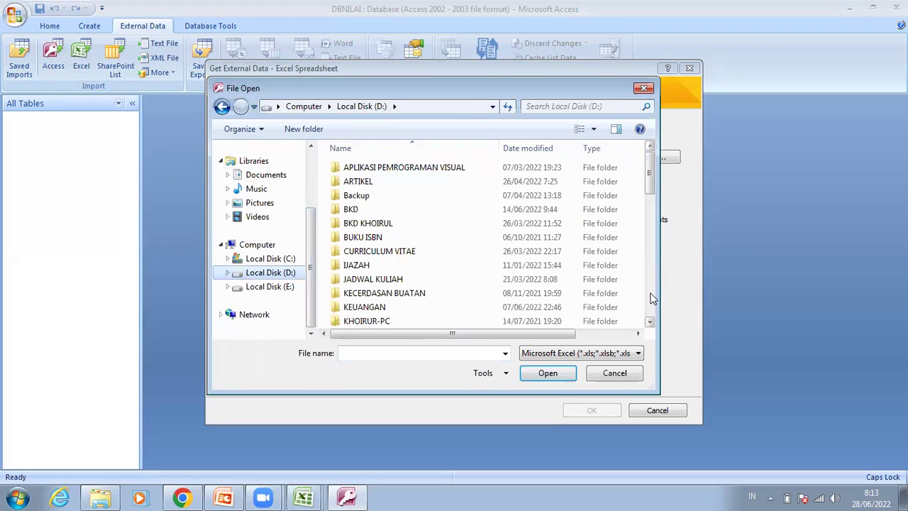
scroll(561, 269, "down", 4)
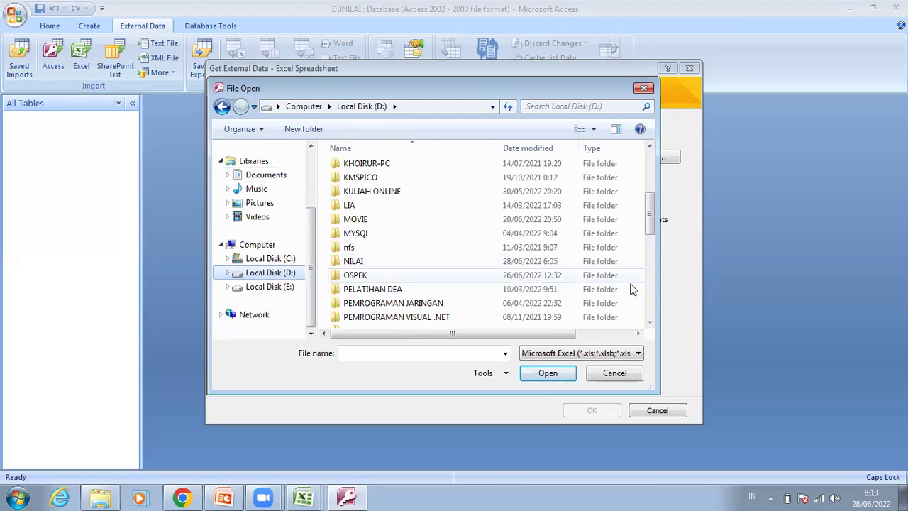
double_click(397, 191)
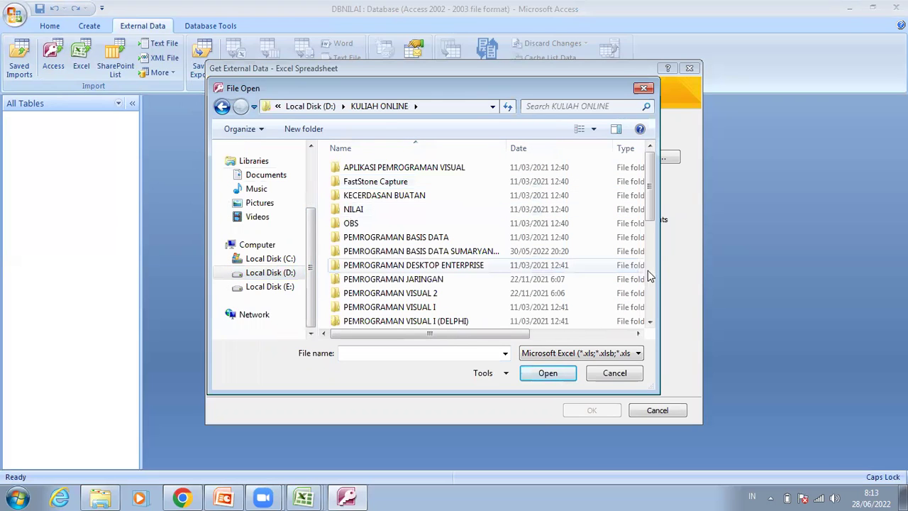
scroll(404, 216, "down", 4)
double_click(403, 208)
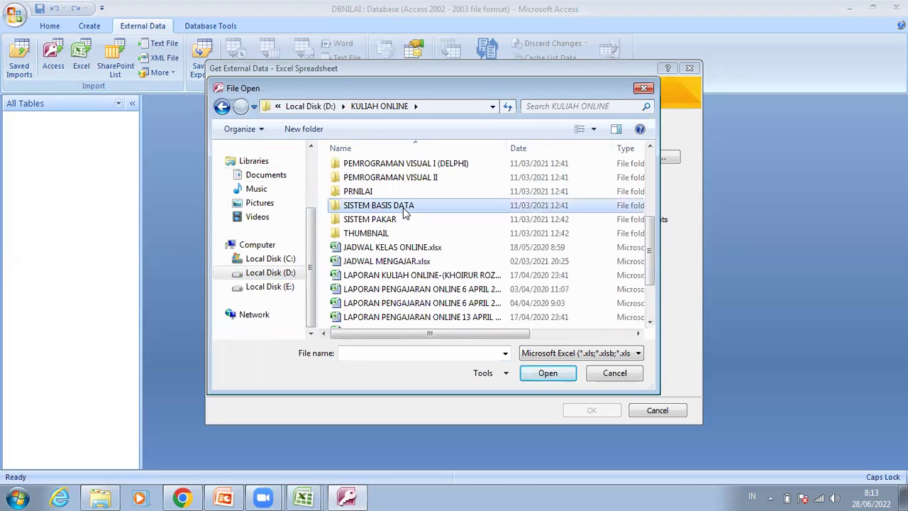
left_click(395, 196)
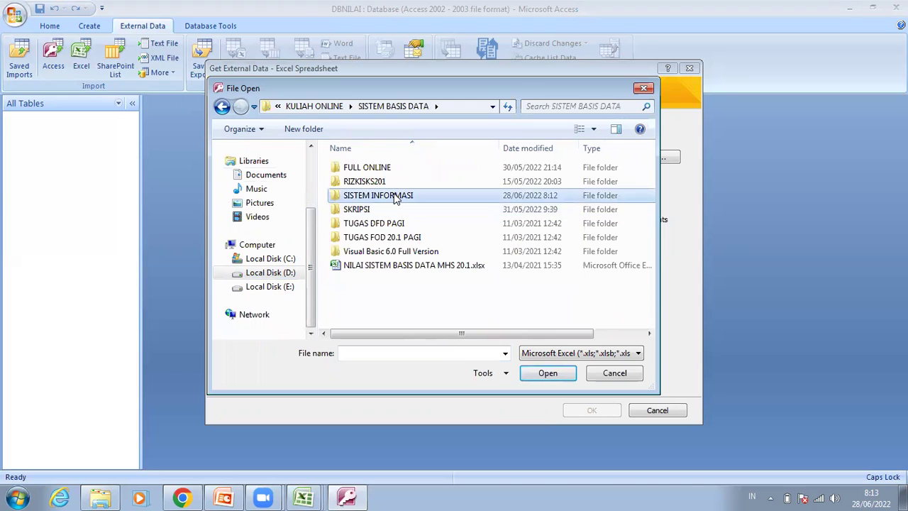
double_click(395, 197)
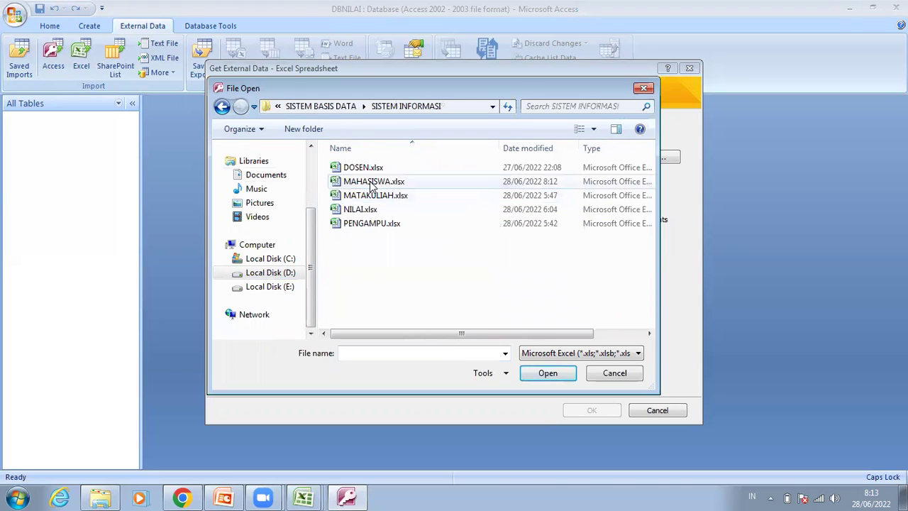
left_click(363, 182)
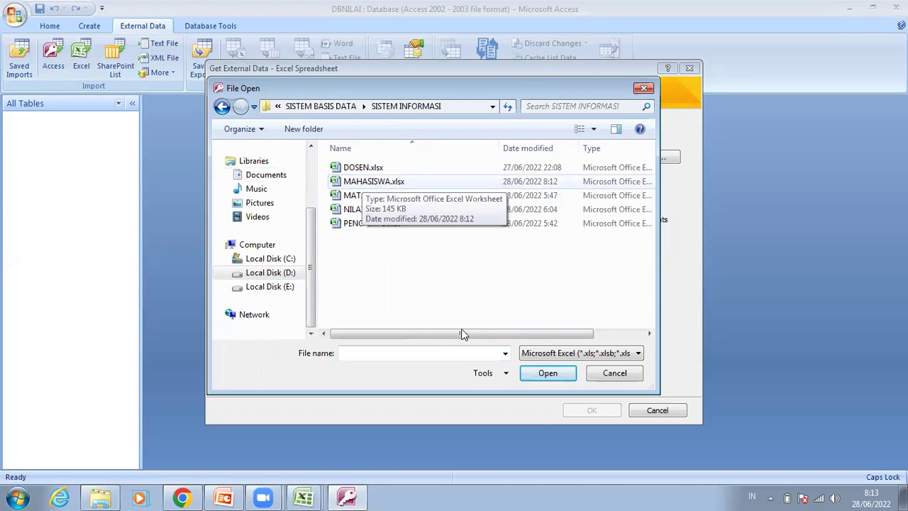
left_click(558, 373)
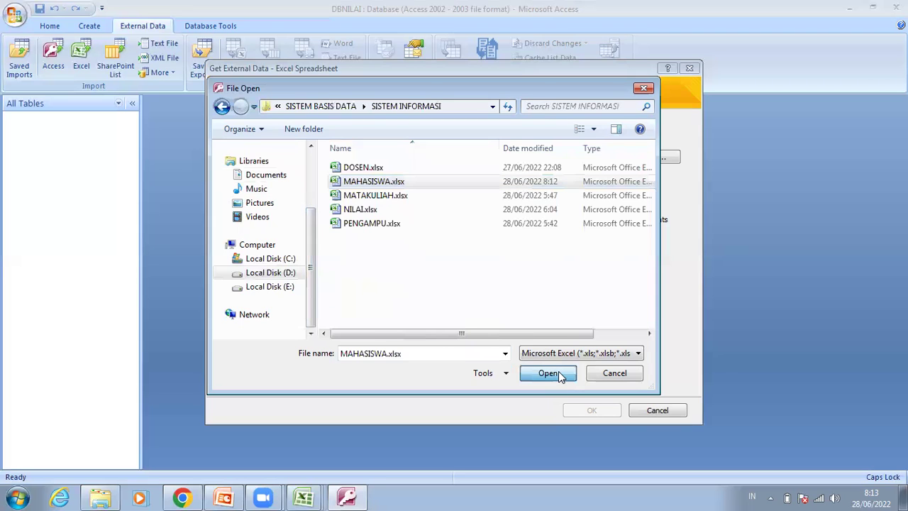
Check slide 2 in PowerPoint again, then return to Access and confirm importing the source data into a new table.
left_click(227, 497)
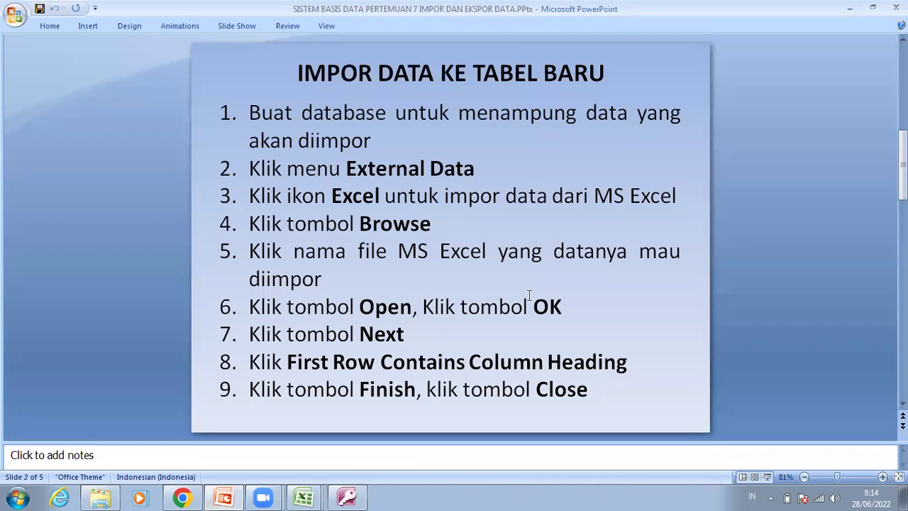
left_click(348, 496)
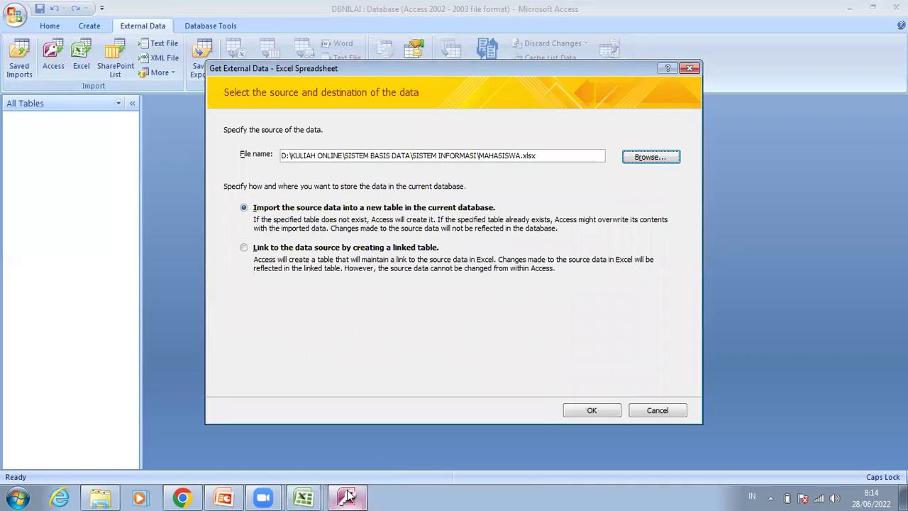
left_click(593, 411)
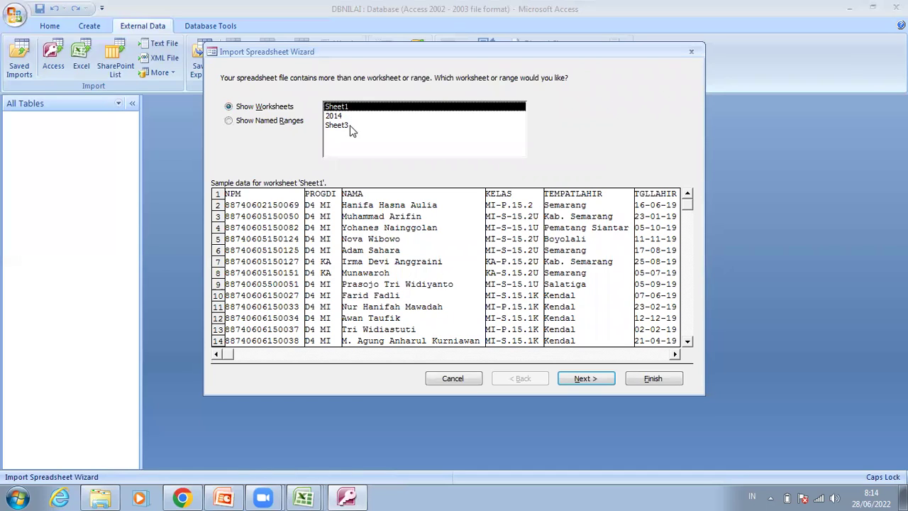
Check MAHASISWA.xlsx in Excel and slide 2 in PowerPoint, then accept Sheet1 as the worksheet to import in Access.
left_click(303, 497)
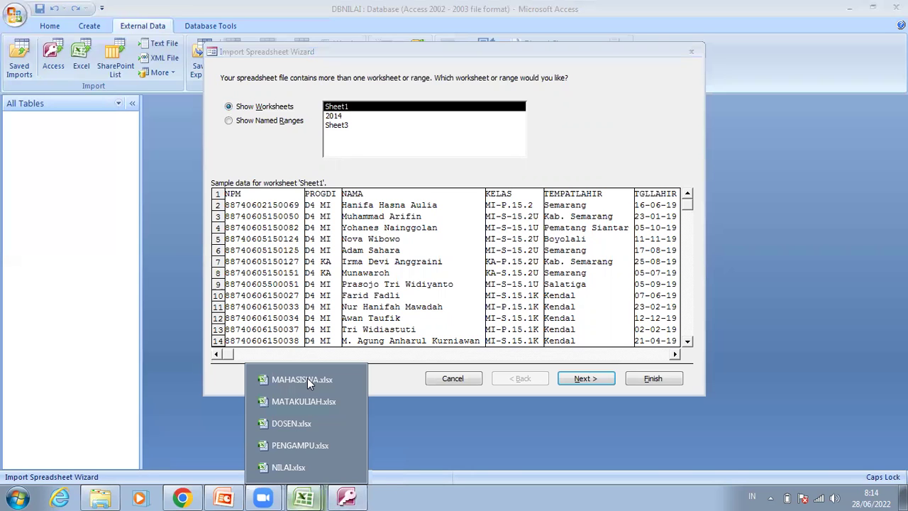
left_click(307, 378)
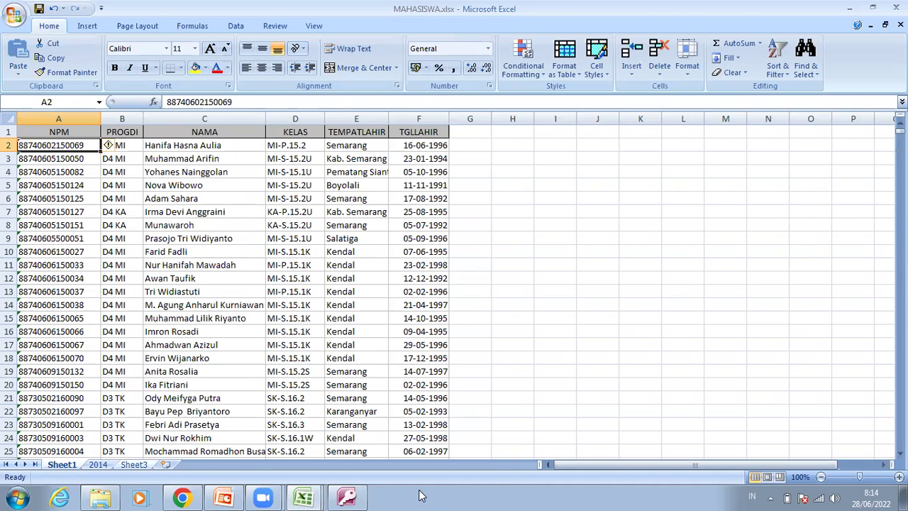
left_click(347, 497)
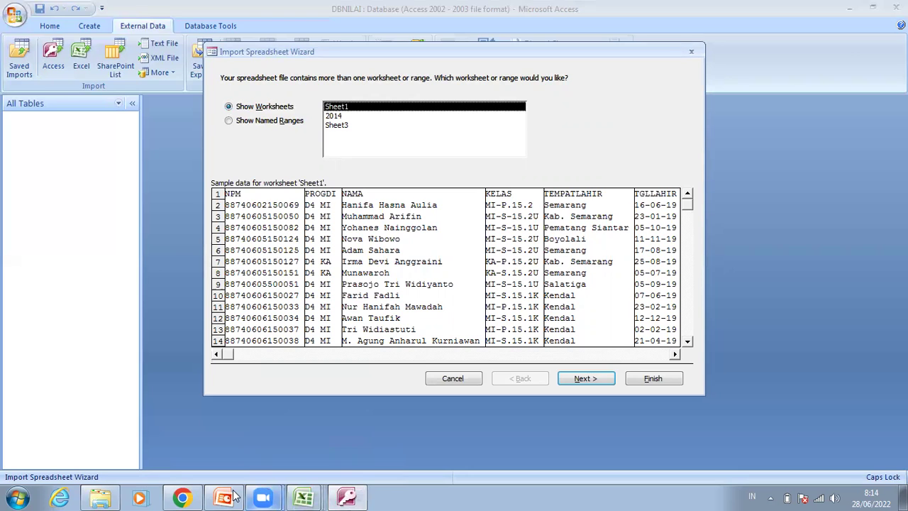
left_click(225, 496)
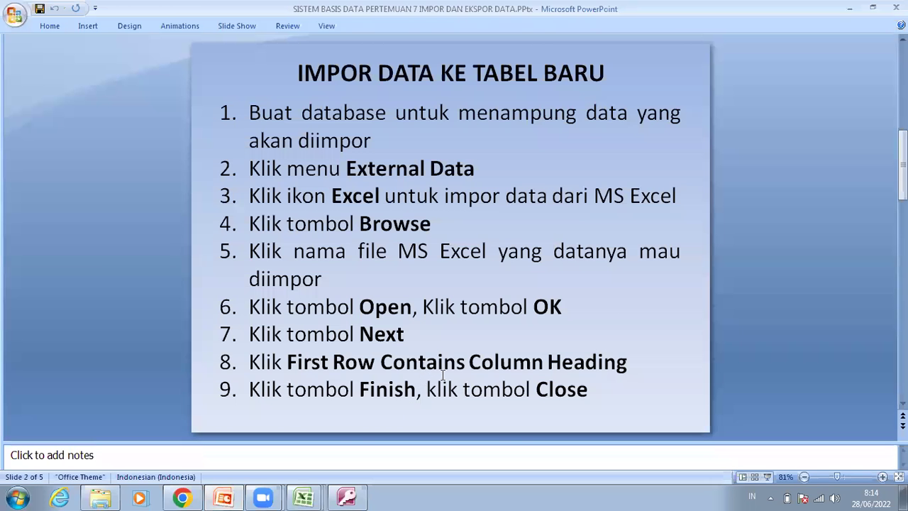
left_click(347, 497)
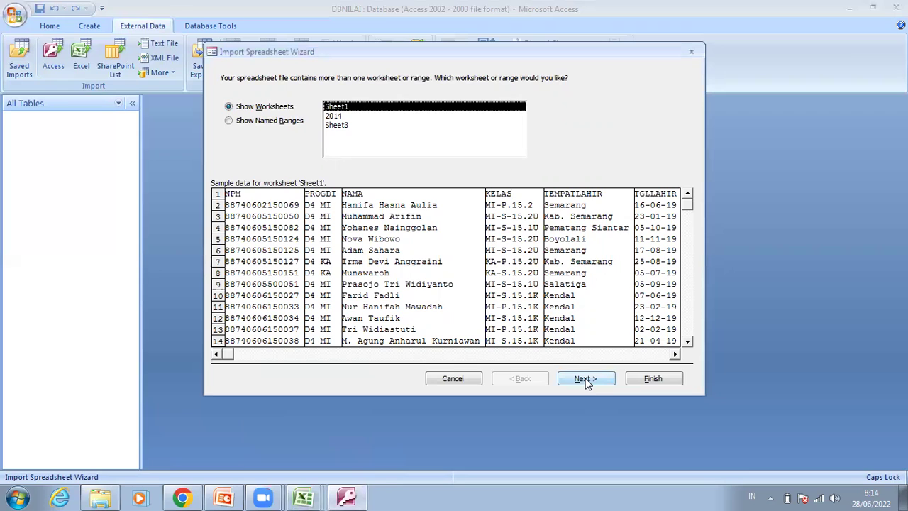
left_click(585, 381)
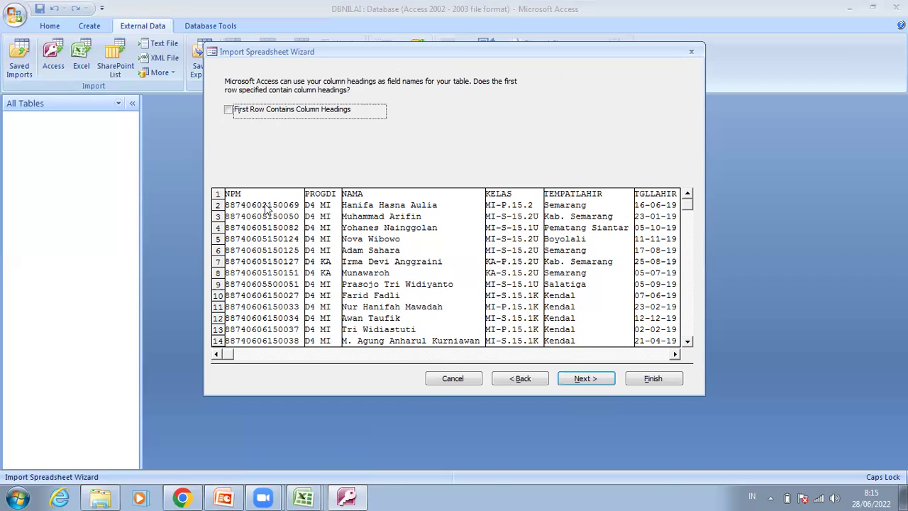
Use the first row as column headings, check slide 2 in PowerPoint, and accept the default field options in Access.
left_click(248, 111)
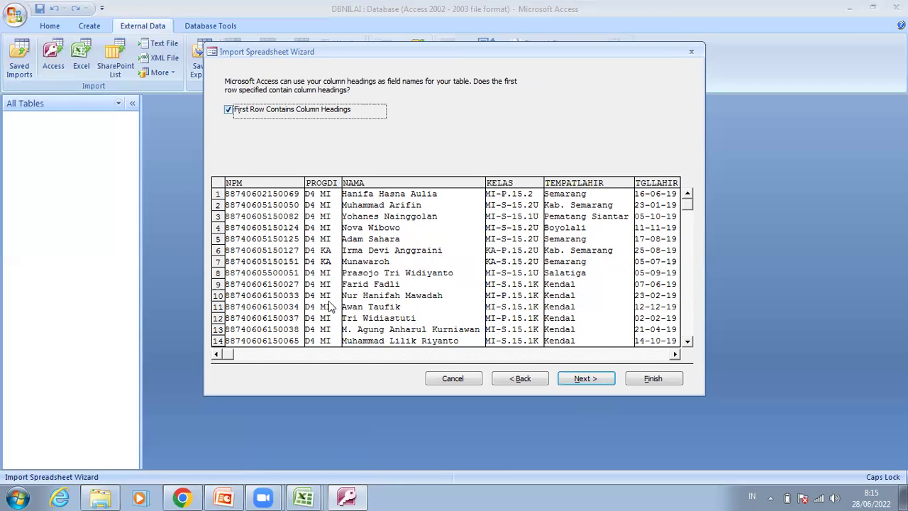
left_click(224, 496)
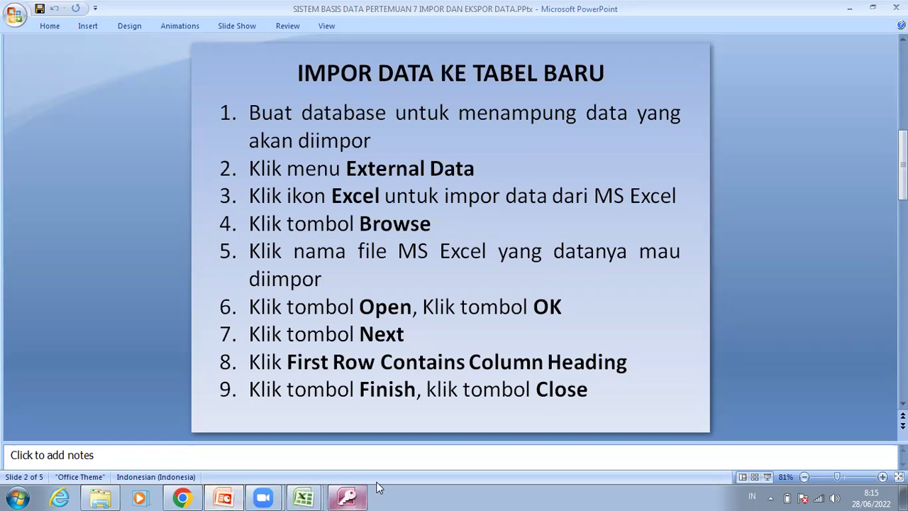
left_click(347, 496)
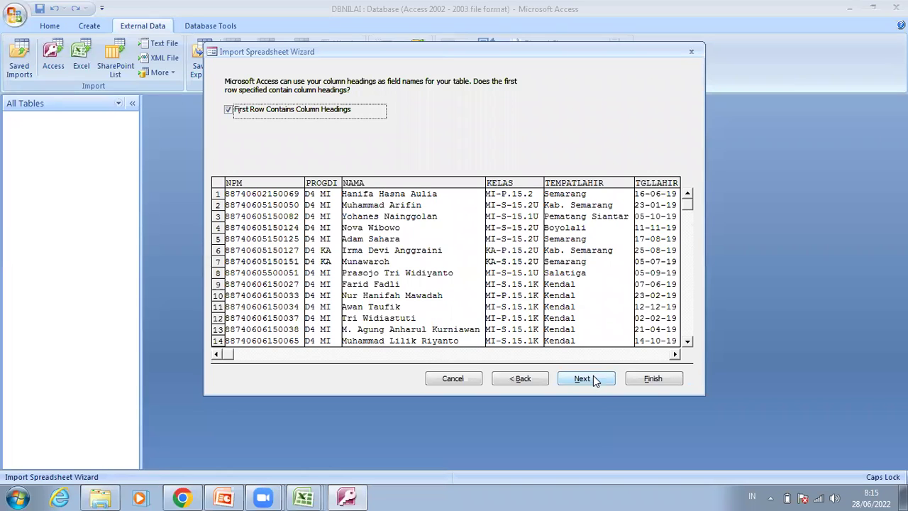
left_click(586, 378)
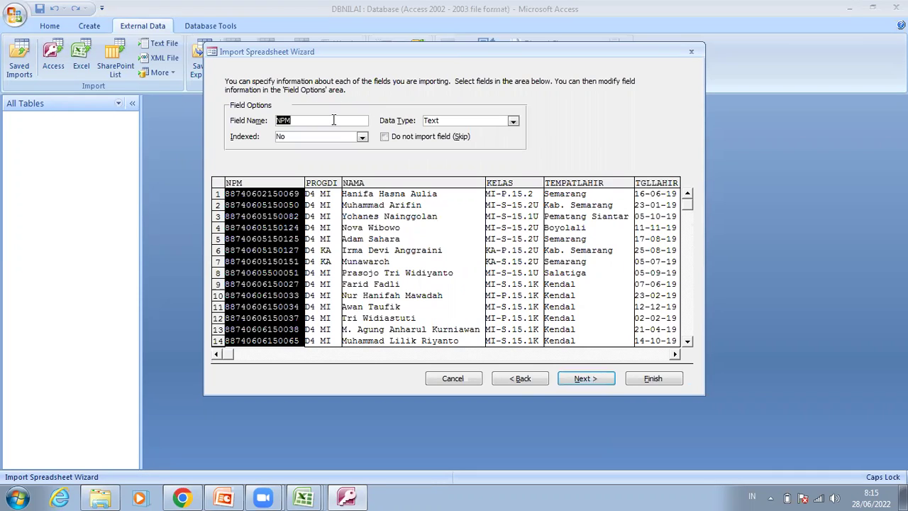
left_click(586, 379)
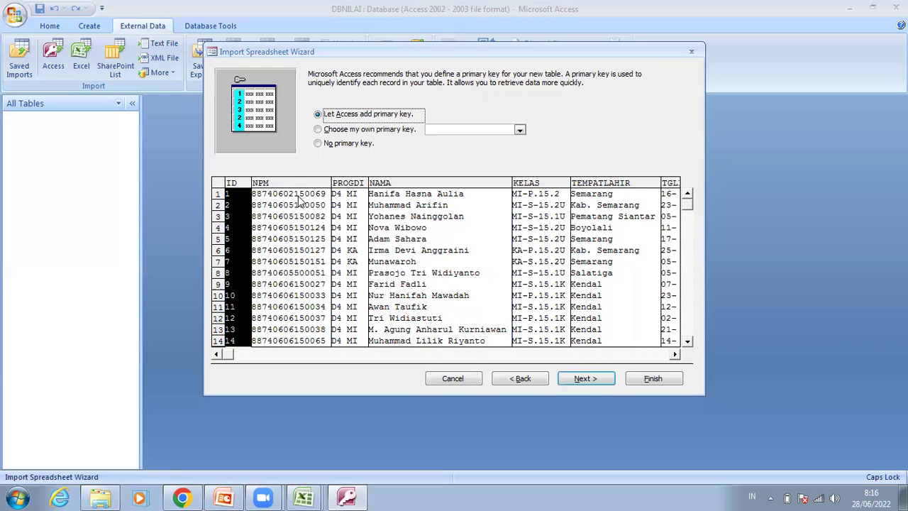
Try the no-primary-key option, then choose NPM as the imported table's own primary key and continue.
left_click(387, 129)
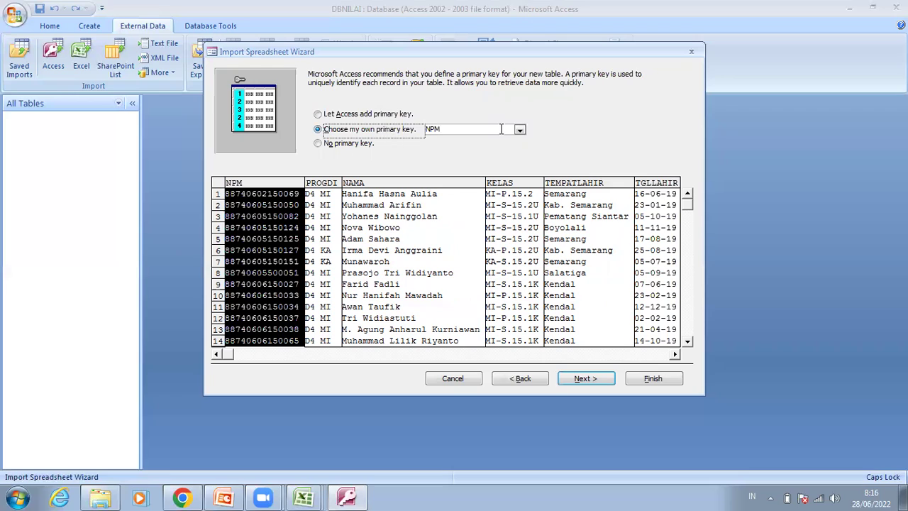
left_click(342, 144)
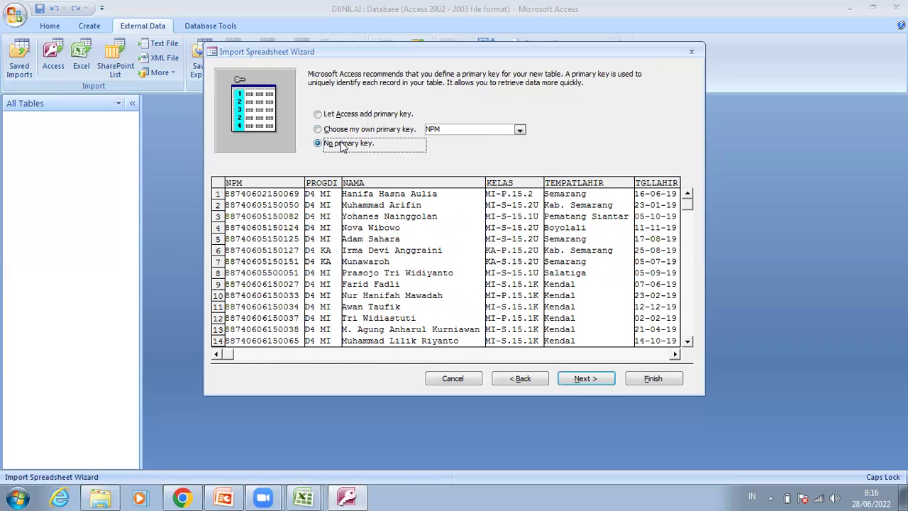
left_click(354, 132)
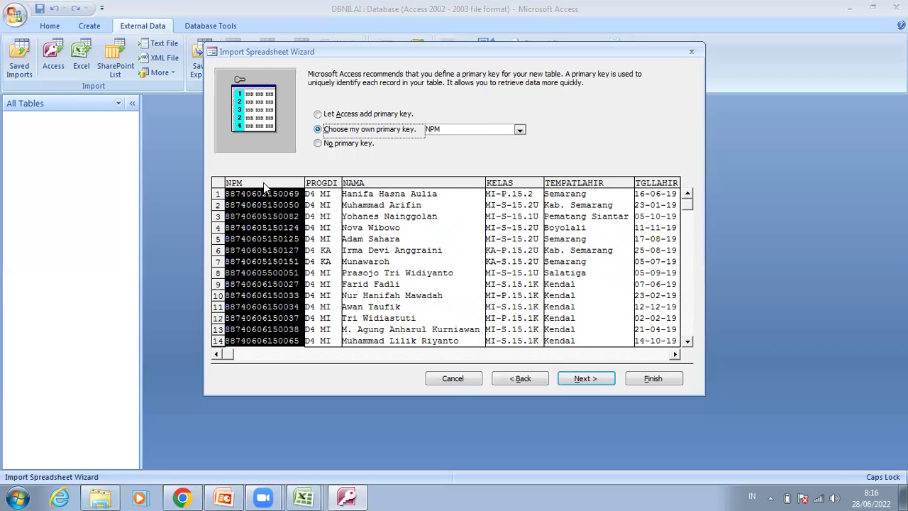
left_click(586, 379)
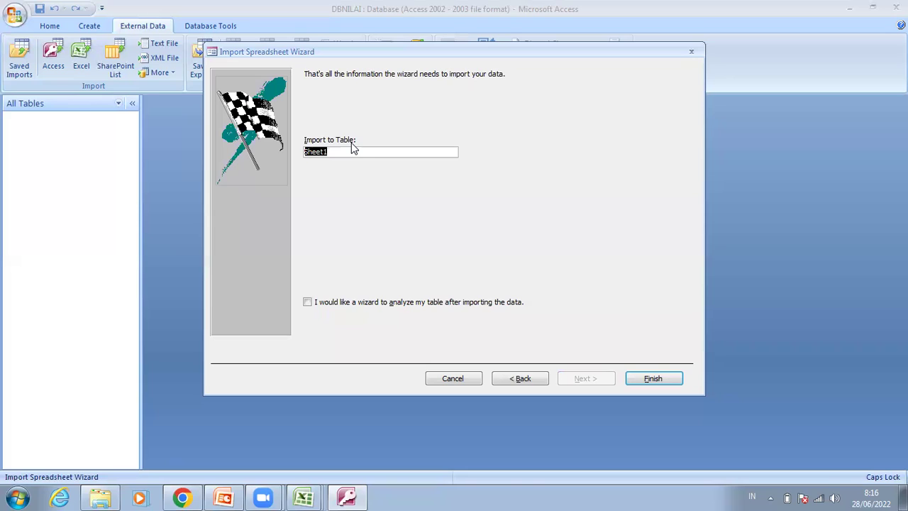
Name the destination table MAHASISWA, finish the import, and close the wizard without saving the import steps.
type("MAHASISWA")
left_click(660, 381)
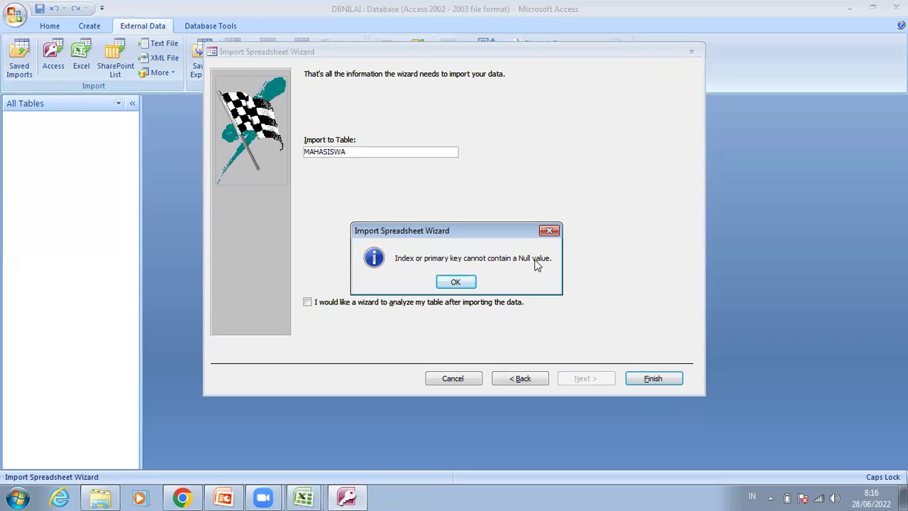
left_click(465, 283)
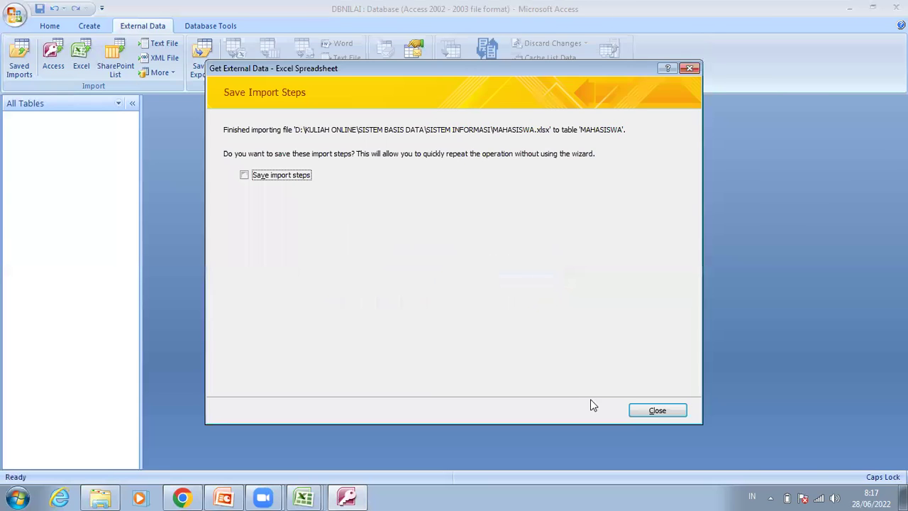
left_click(655, 413)
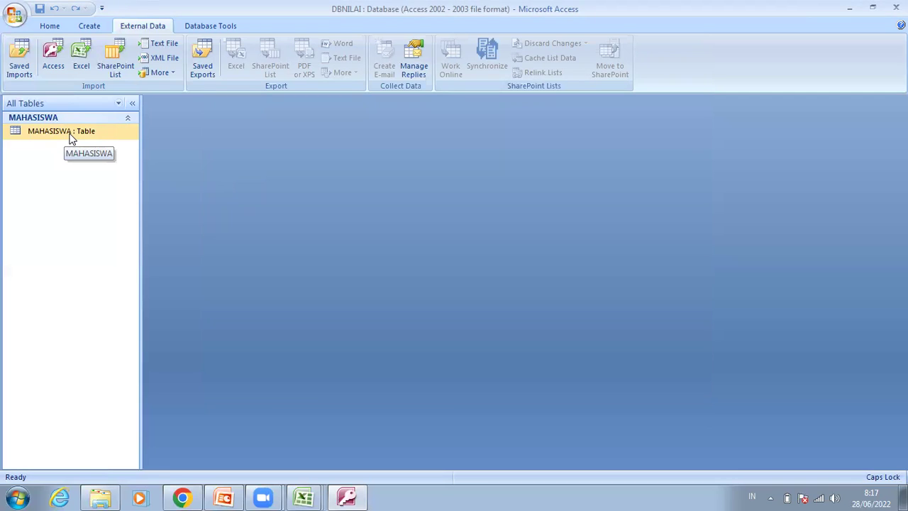
Open the MAHASISWA table, sort it by NPM in ascending order, and delete the blank record.
double_click(71, 135)
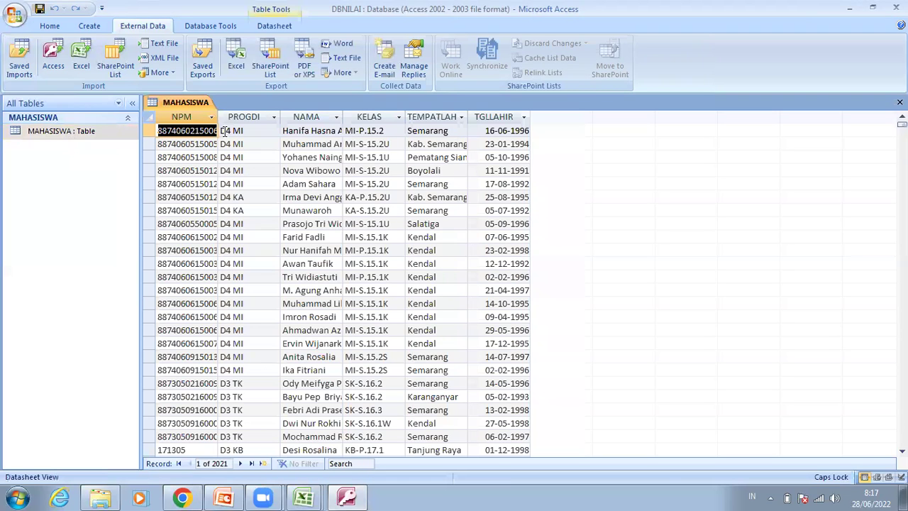
left_click(48, 26)
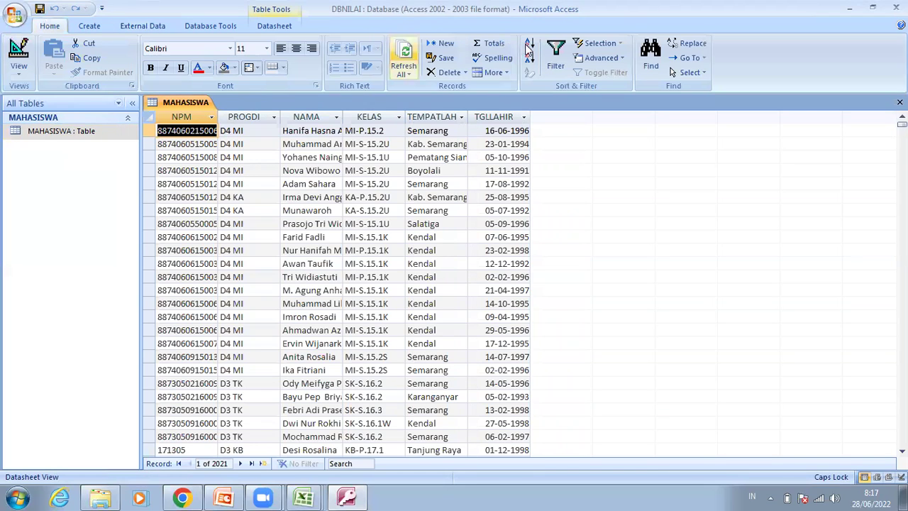
left_click(529, 51)
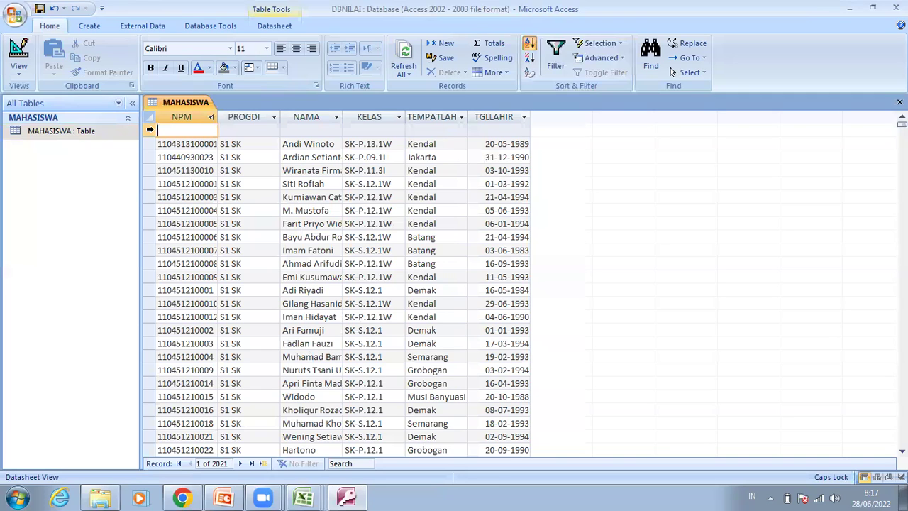
left_click(149, 130)
right_click(151, 132)
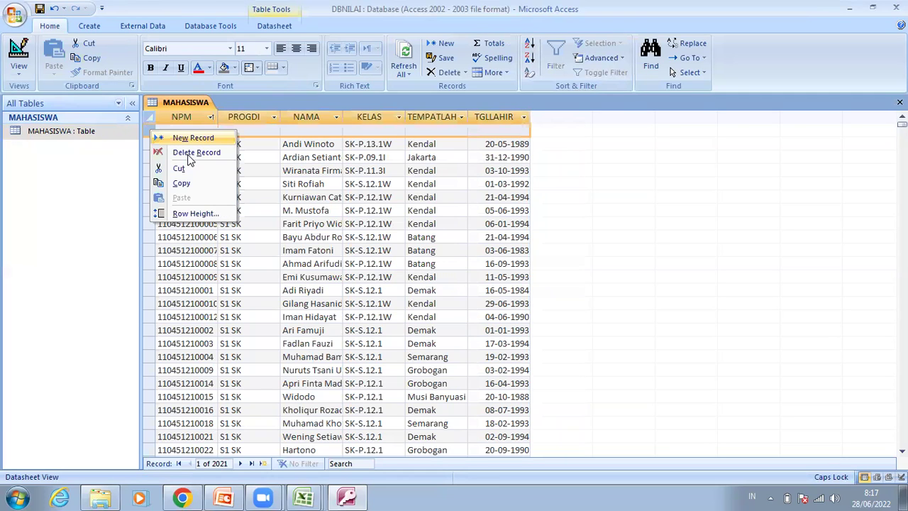
left_click(190, 153)
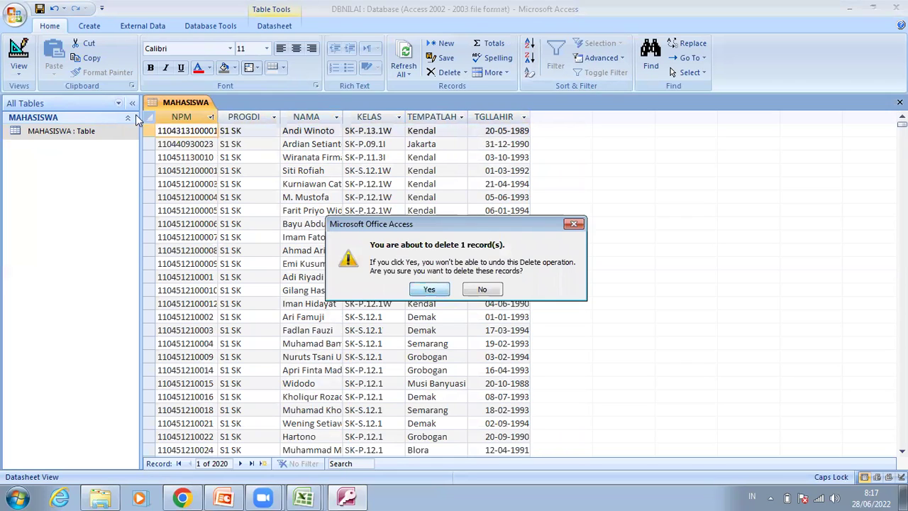
left_click(429, 289)
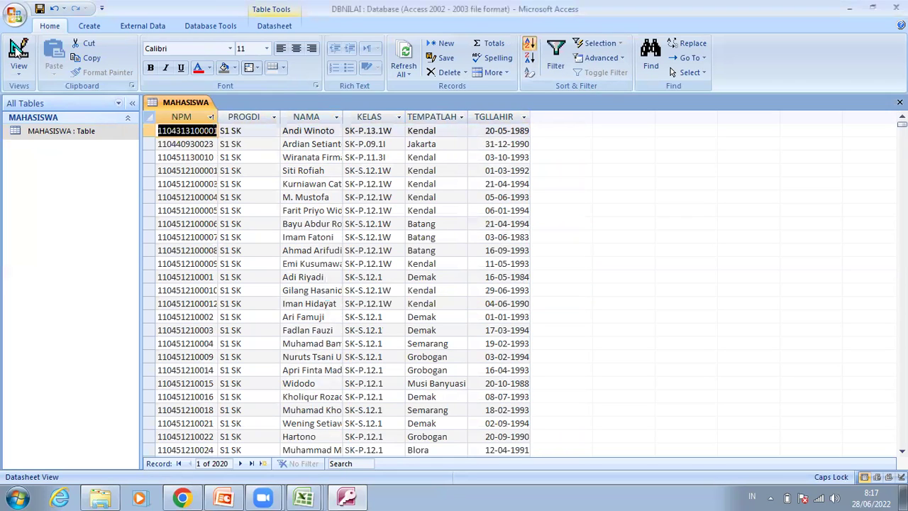
In the design of the MAHASISWA table, set the field size of NPM to 16 and of PROGDI to 5.
left_click(19, 48)
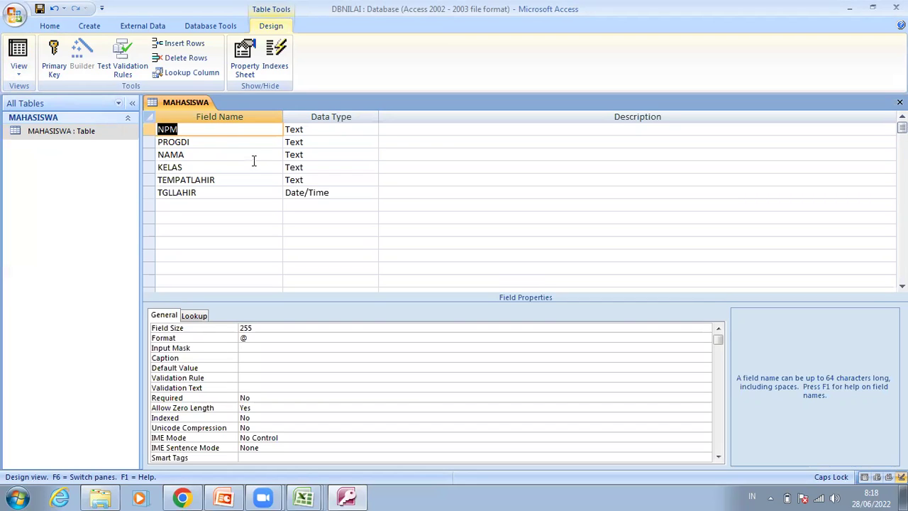
key("Down")
key("Down")
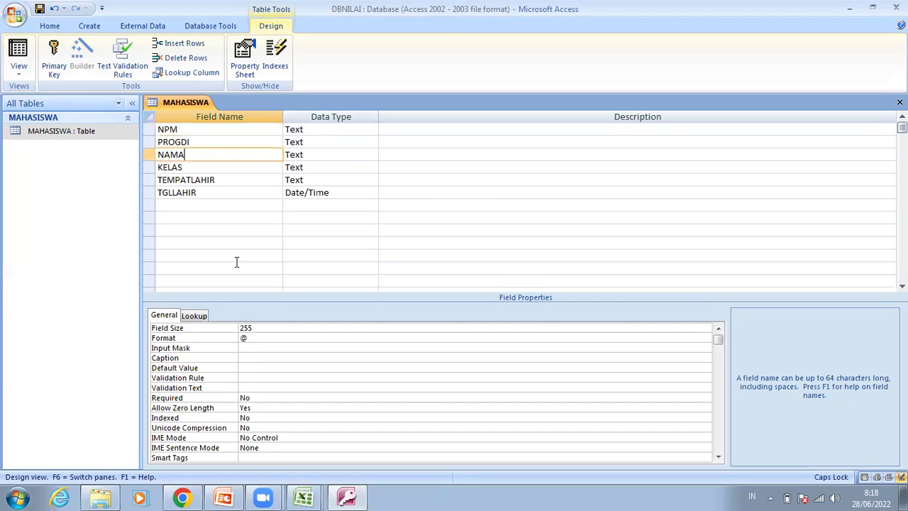
left_click(200, 128)
left_click(209, 327)
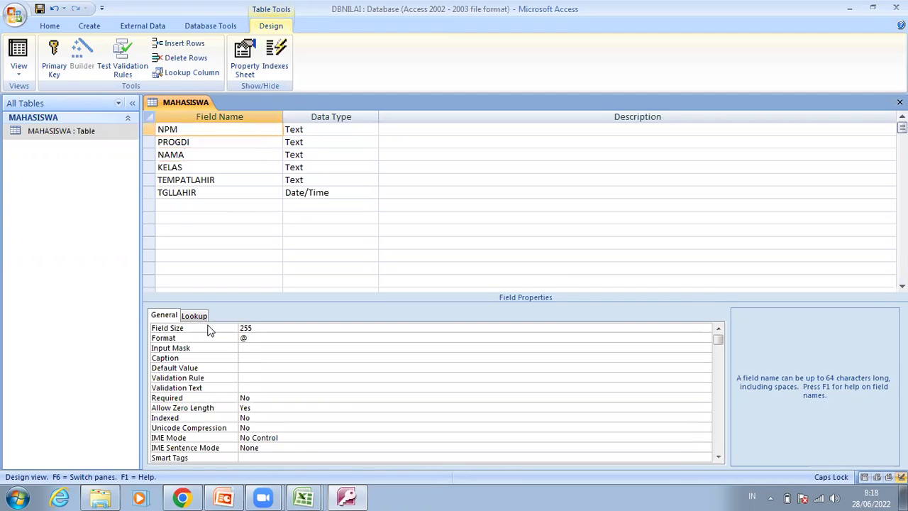
type("1")
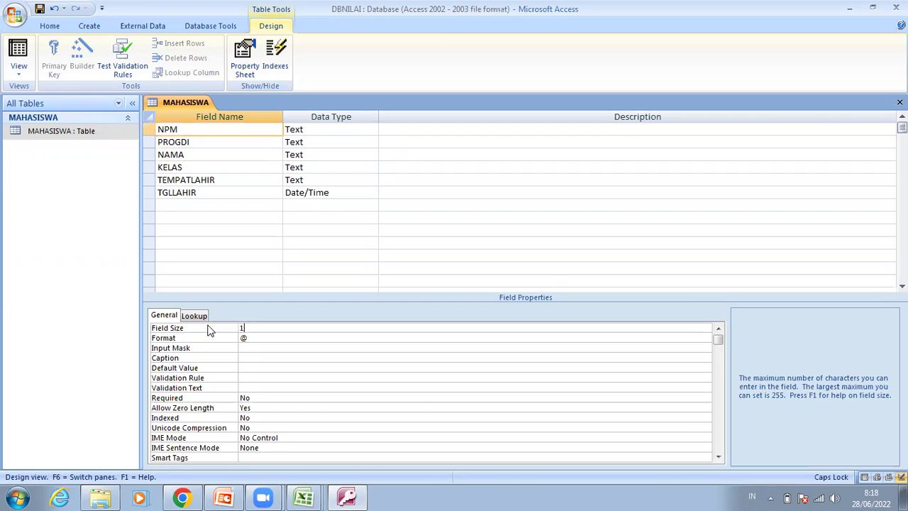
type("6")
left_click(229, 142)
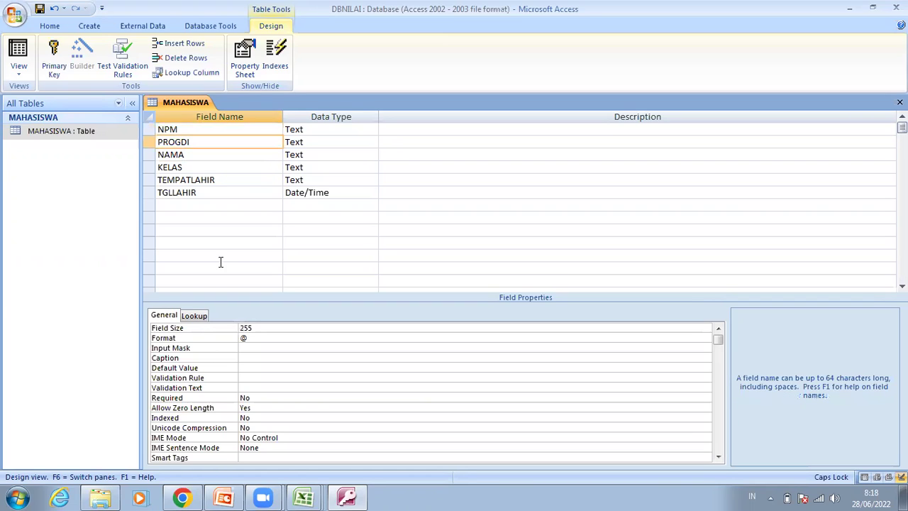
left_click(207, 330)
type("5")
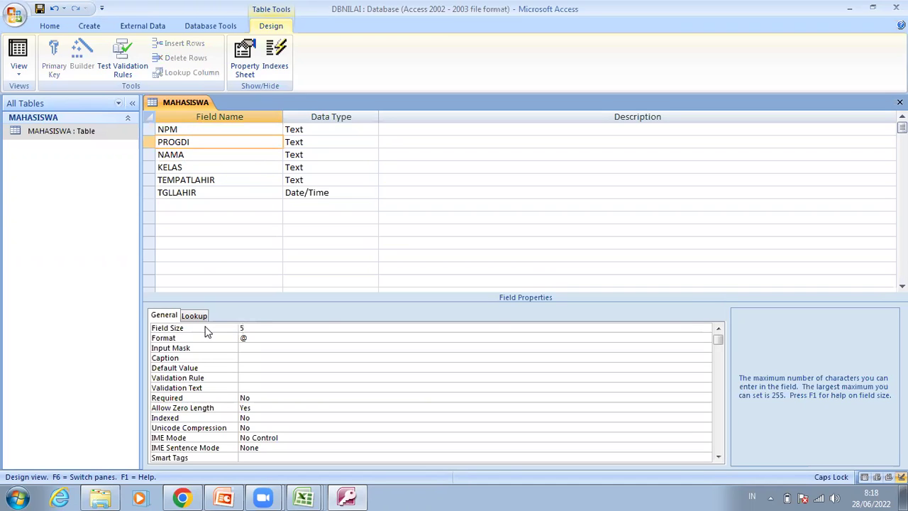
Set the field sizes of NAMA to 50, KELAS to 10 and TEMPATLAHIR to 20.
left_click(232, 156)
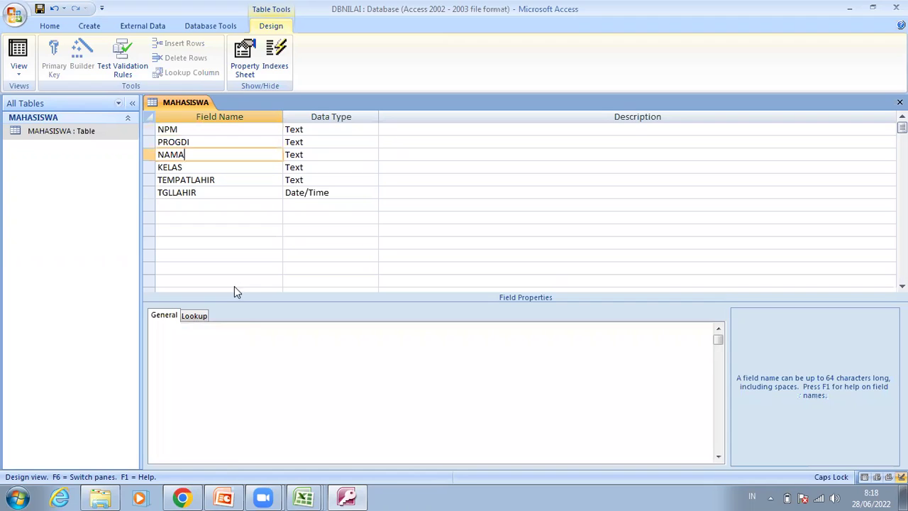
left_click(215, 331)
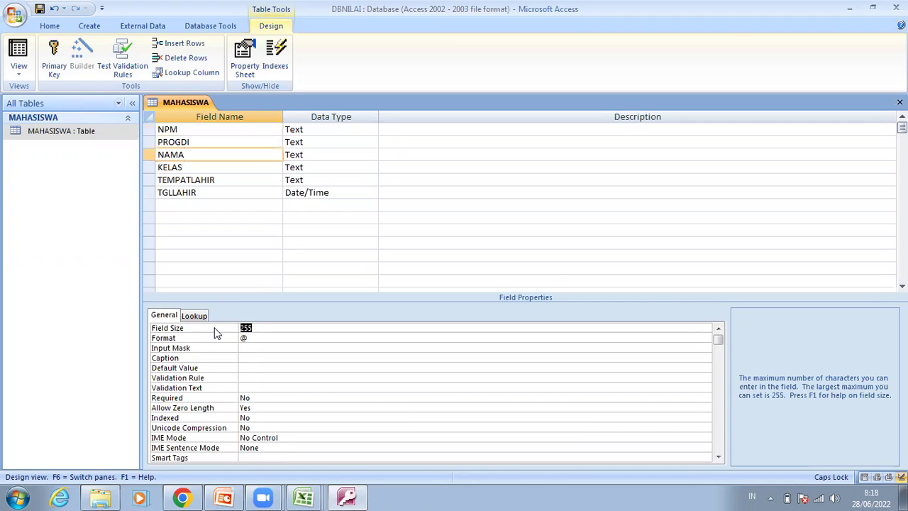
type("50")
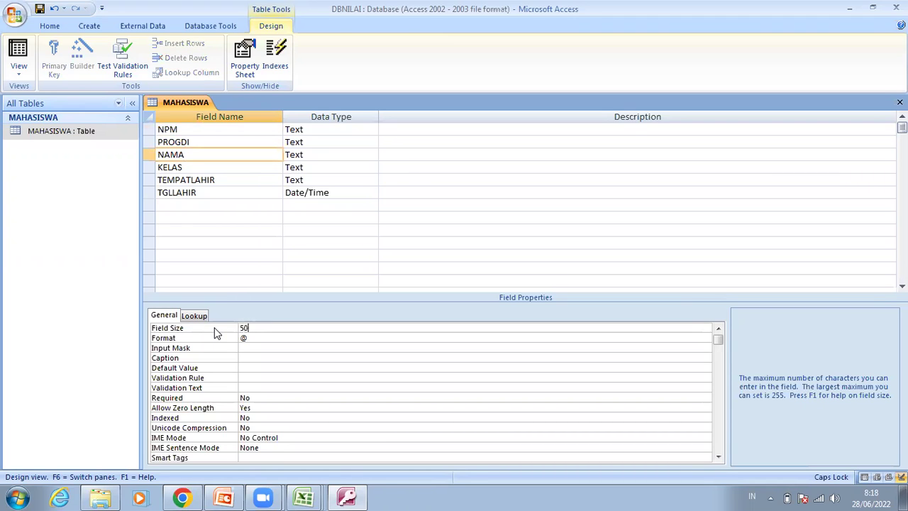
left_click(185, 168)
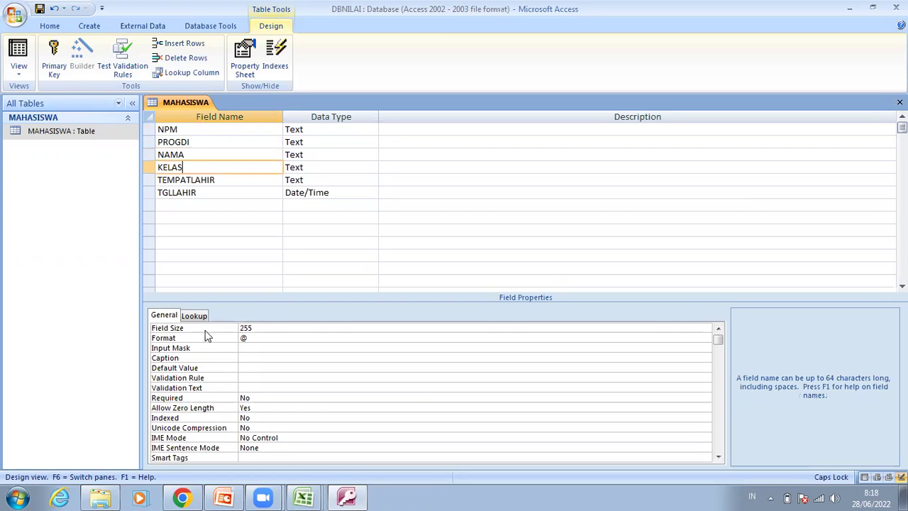
key("F6")
type("10")
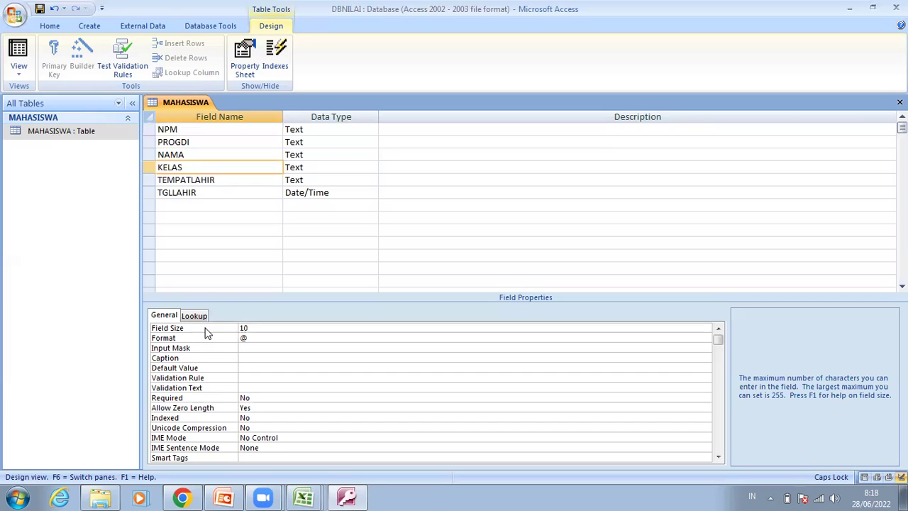
left_click(228, 180)
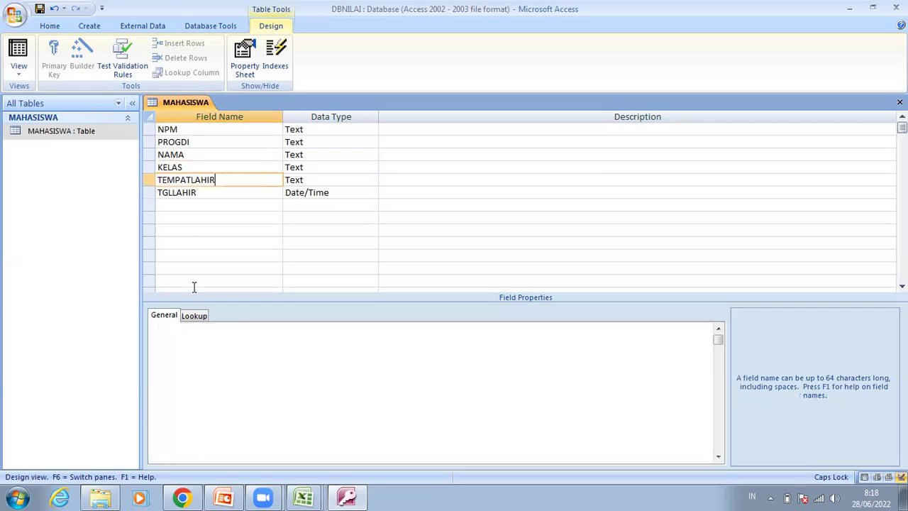
left_click(195, 330)
type("20")
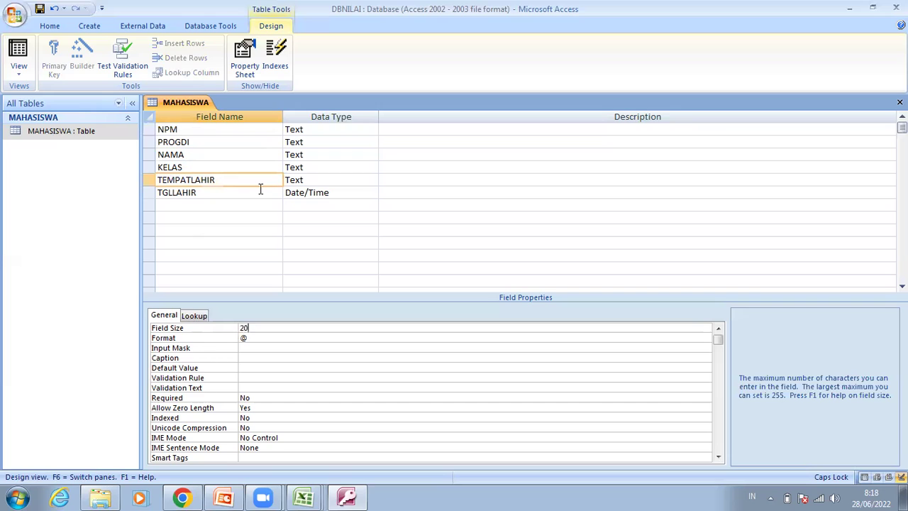
key("F6")
key("Down")
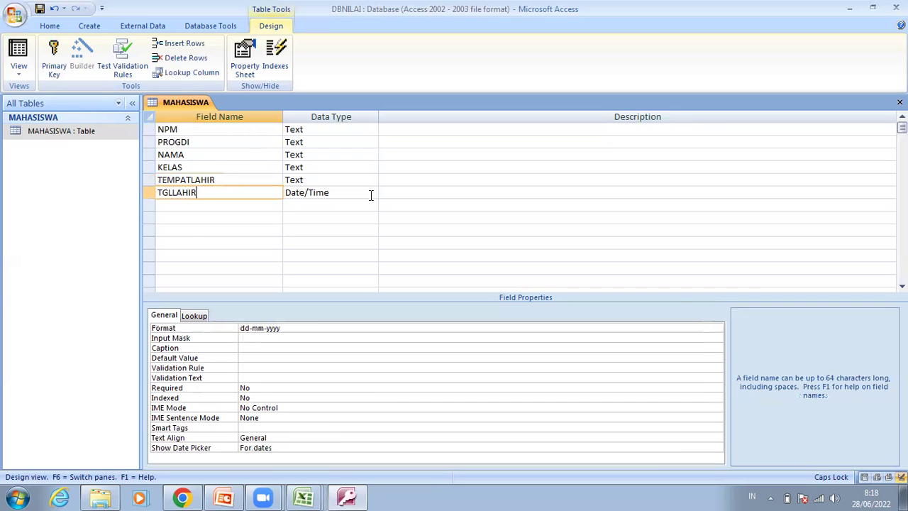
Make NPM the primary key and save the table while returning to its datasheet, accepting the shortened field sizes.
left_click(184, 128)
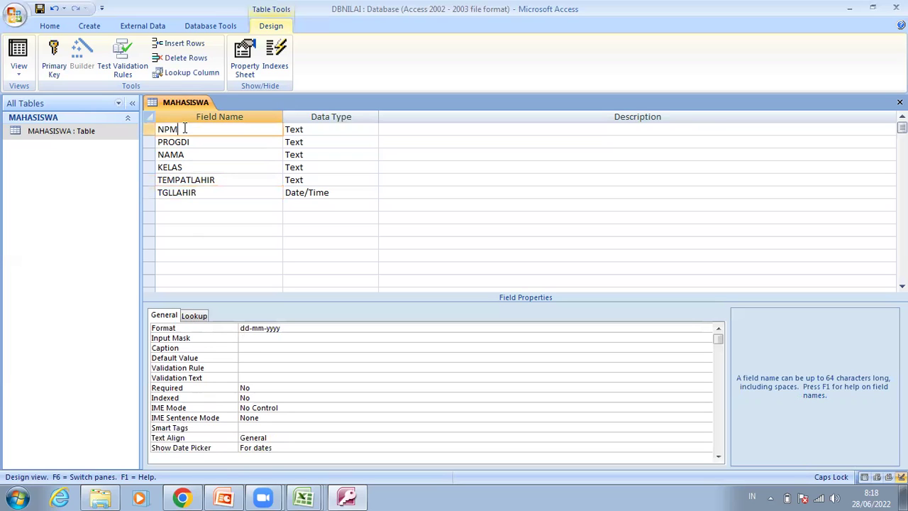
left_click(55, 52)
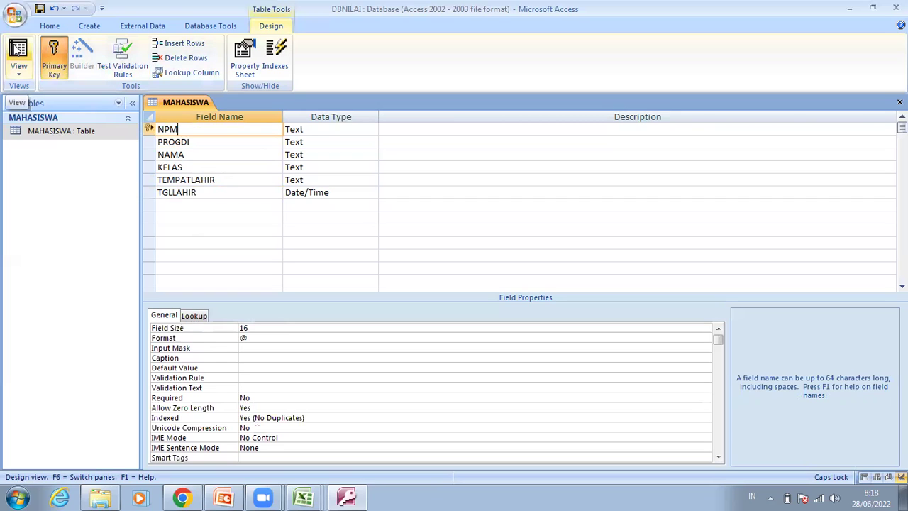
left_click(18, 49)
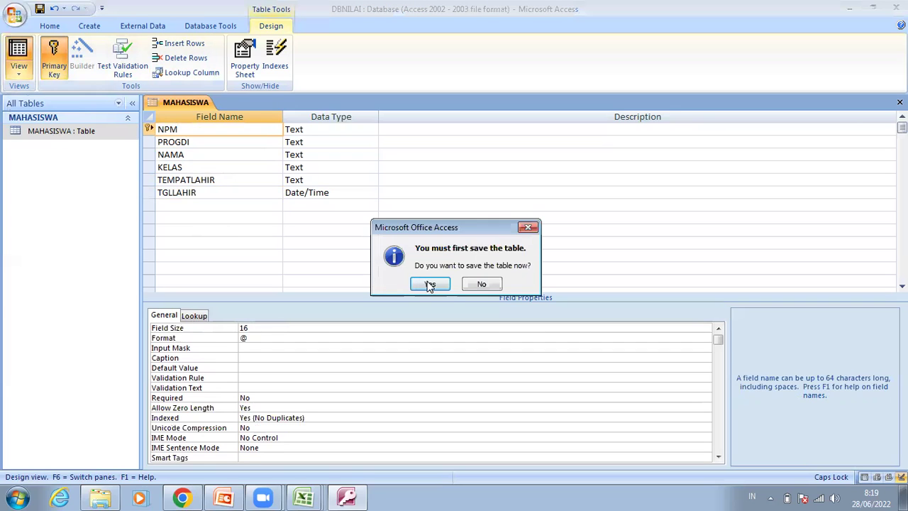
left_click(429, 284)
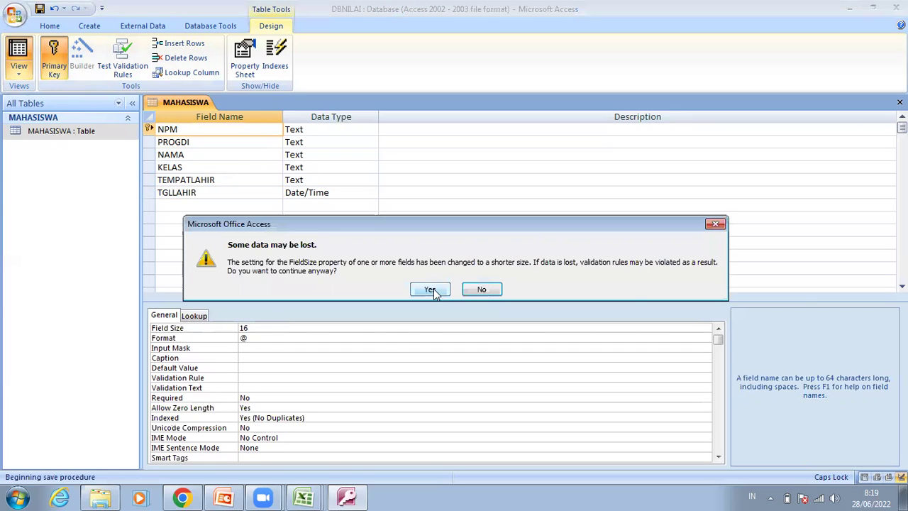
left_click(430, 289)
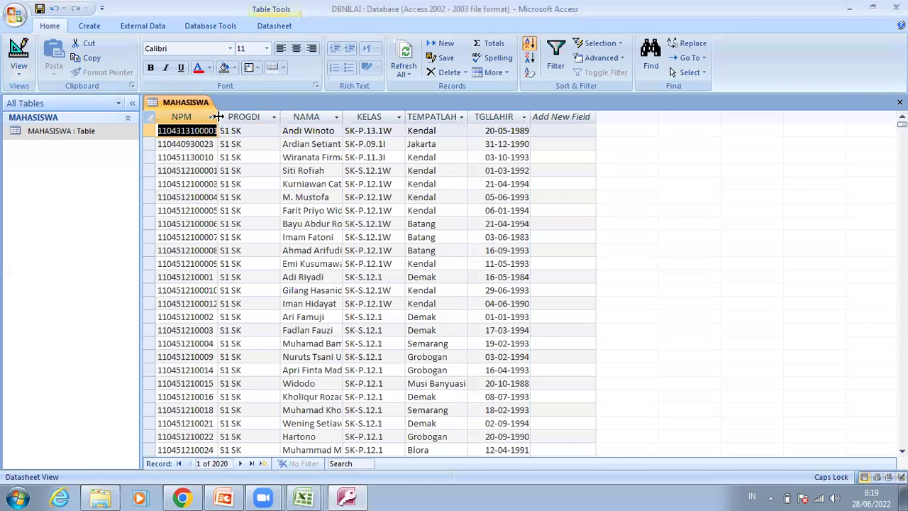
Widen the NPM column to fit its values, then close the MAHASISWA table with its layout changes saved.
left_click_drag(218, 117, 231, 117)
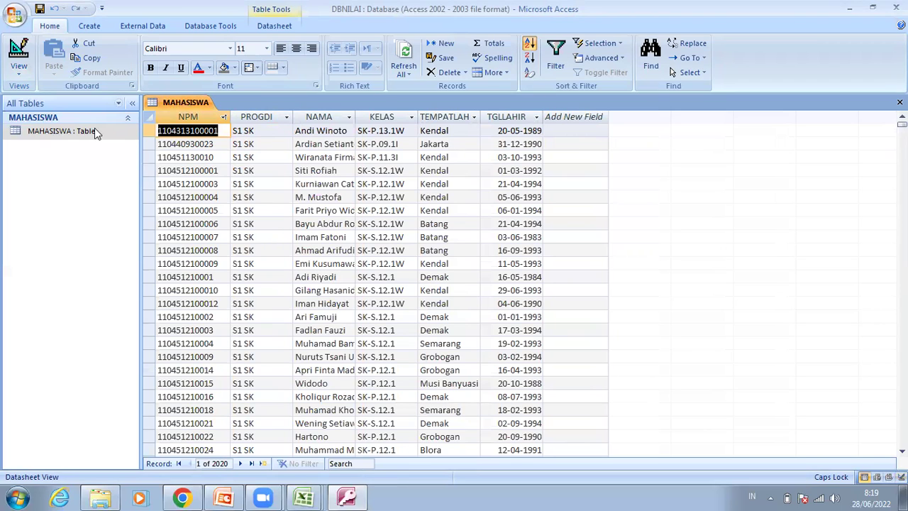
right_click(172, 101)
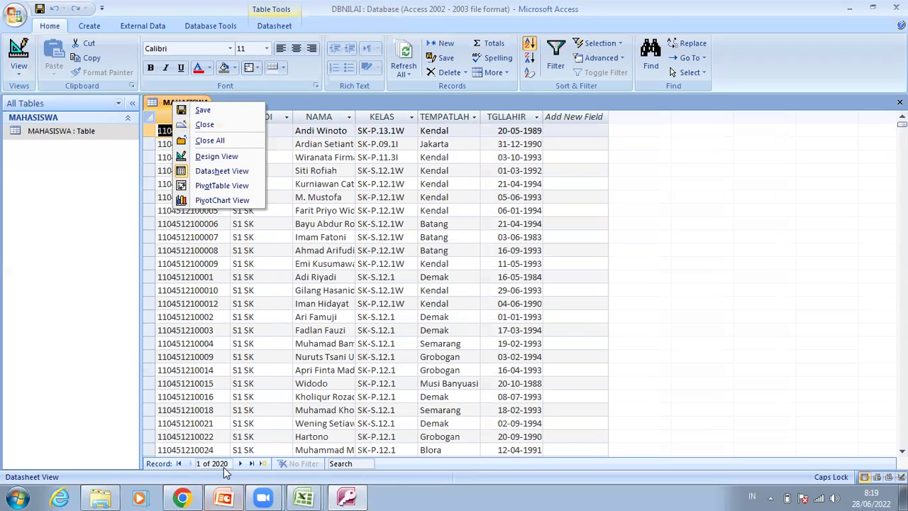
left_click(215, 126)
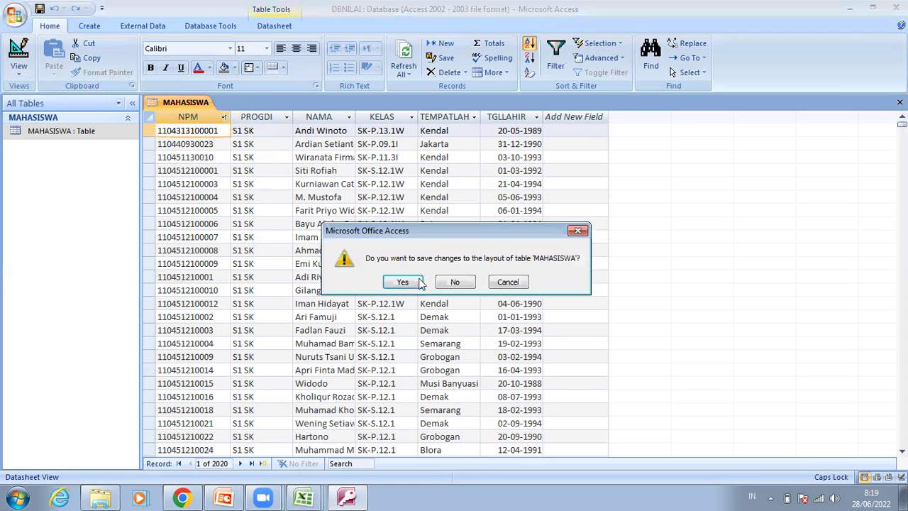
left_click(419, 281)
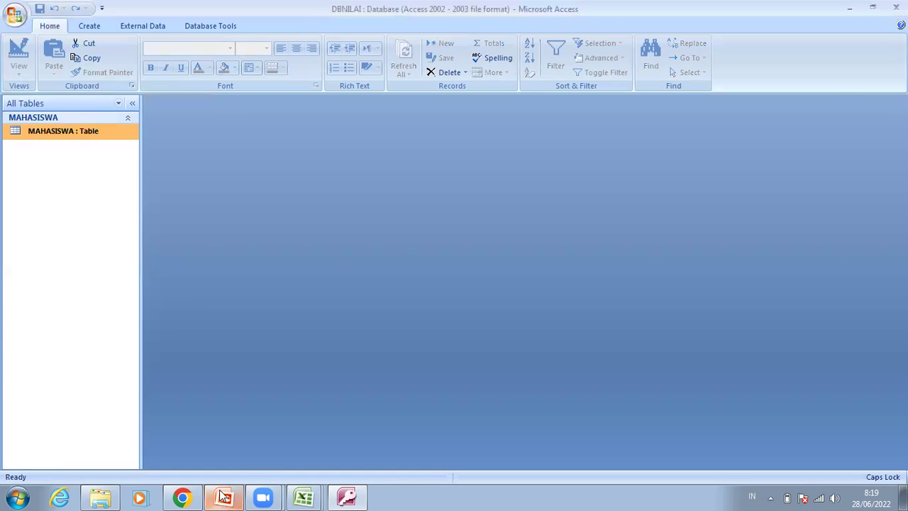
Review slide 3 in PowerPoint on importing into an existing table, then view sheet 2014 of MAHASISWA.xlsx in Excel.
left_click(223, 496)
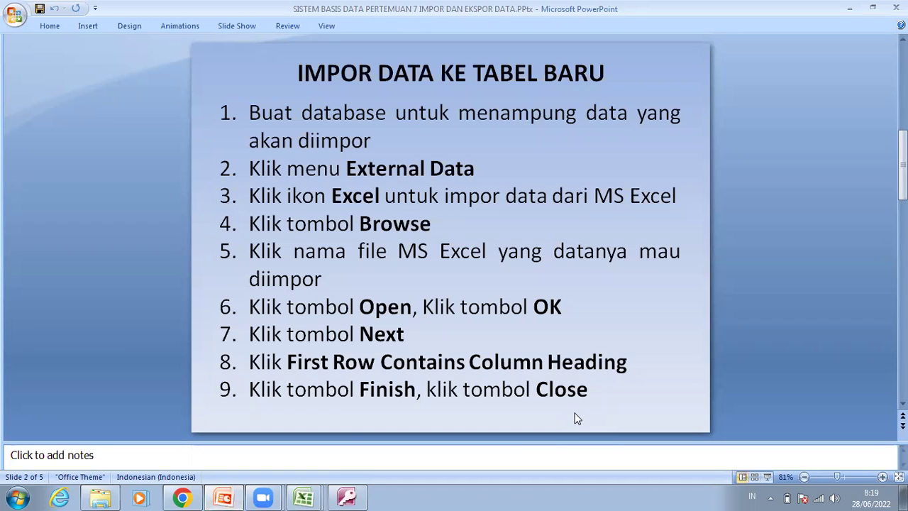
scroll(576, 419, "down", 1)
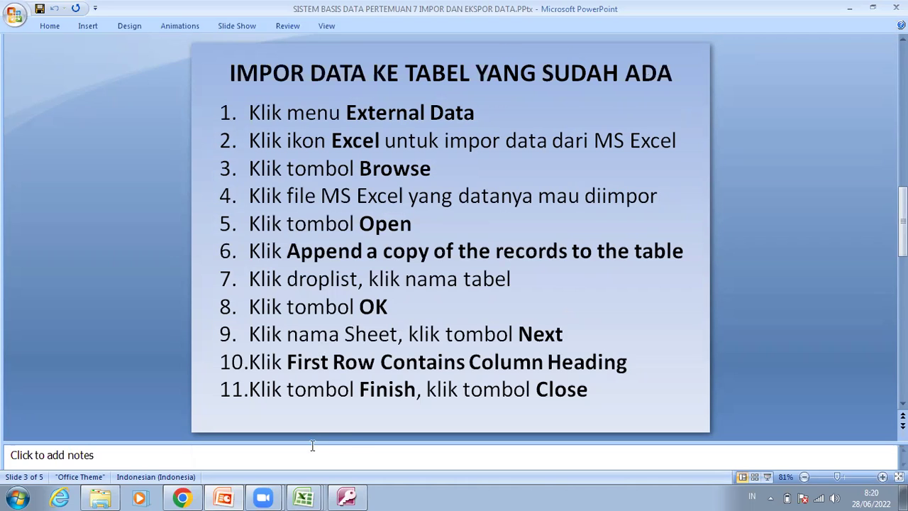
mouse_move(306, 496)
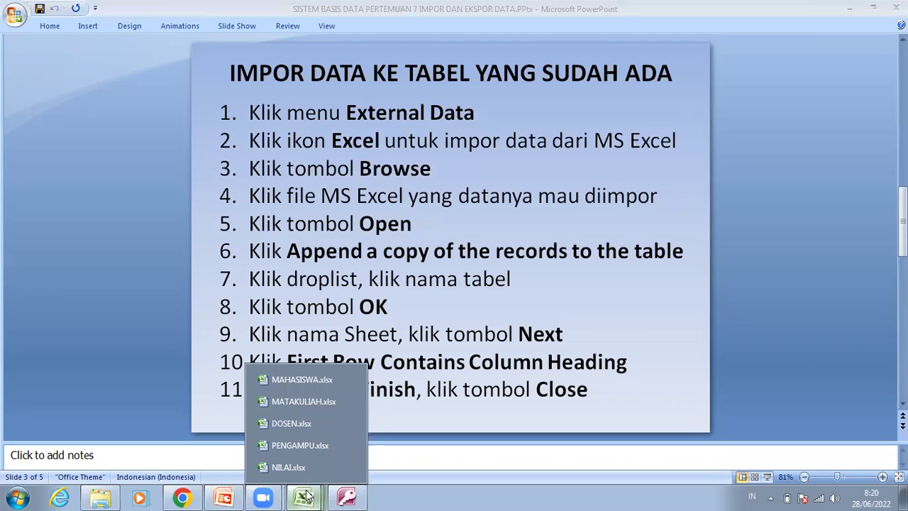
left_click(310, 380)
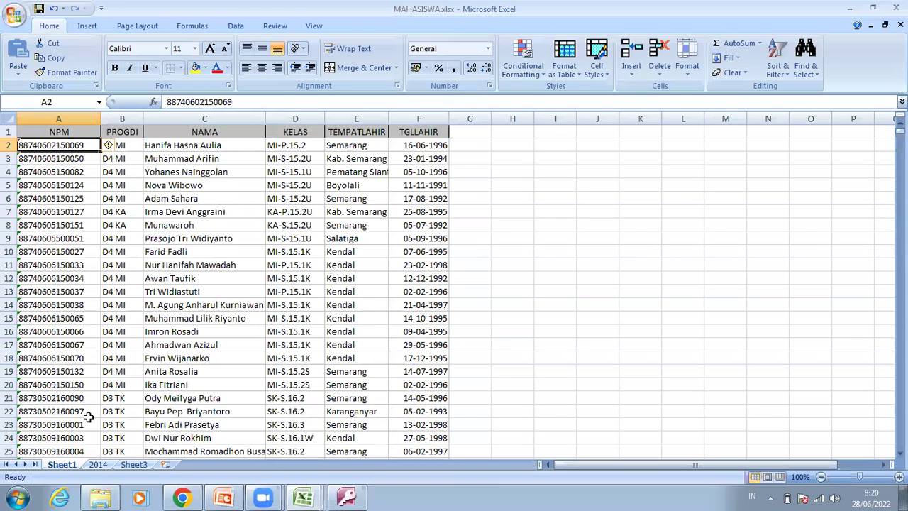
left_click(98, 465)
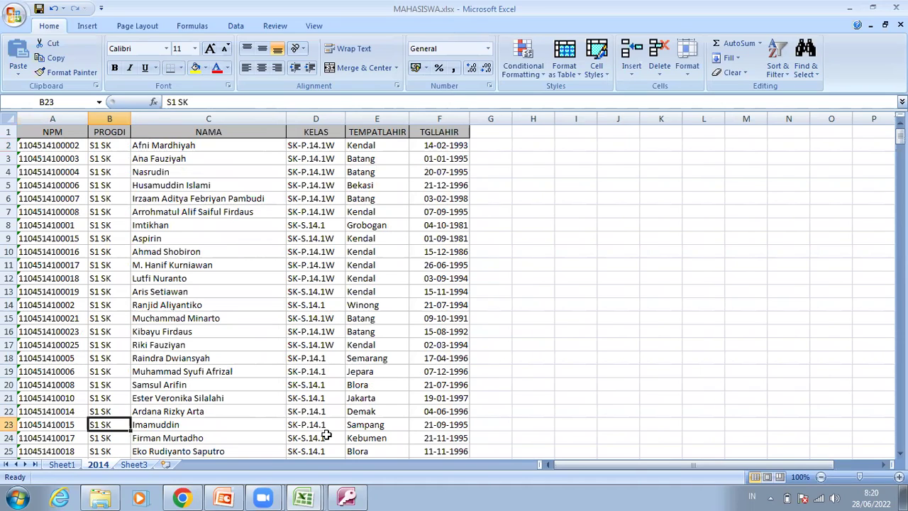
Recheck slide 3 in PowerPoint, then return to Access and bring up the commands for importing external data.
left_click(348, 497)
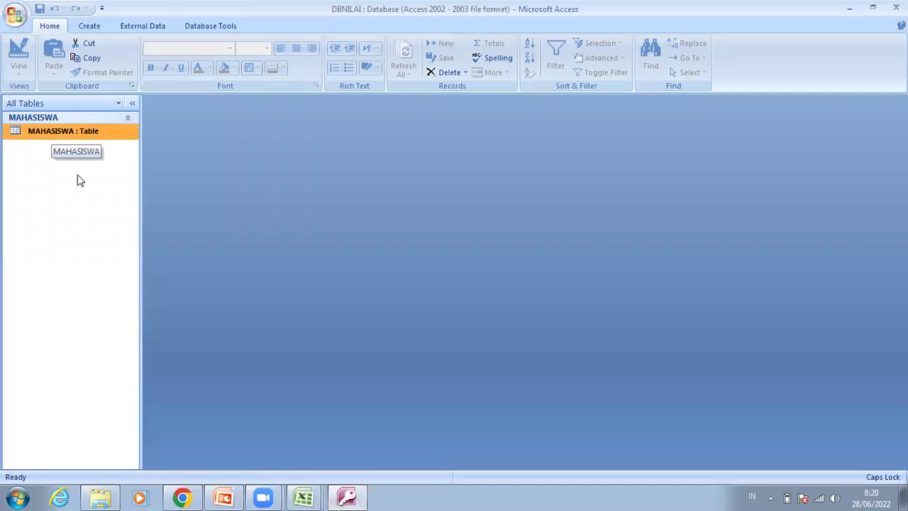
left_click(236, 496)
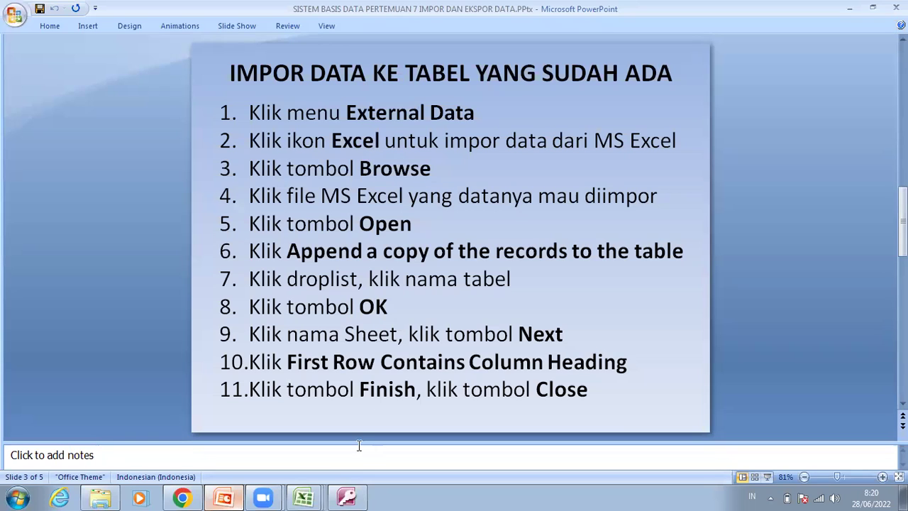
left_click(348, 497)
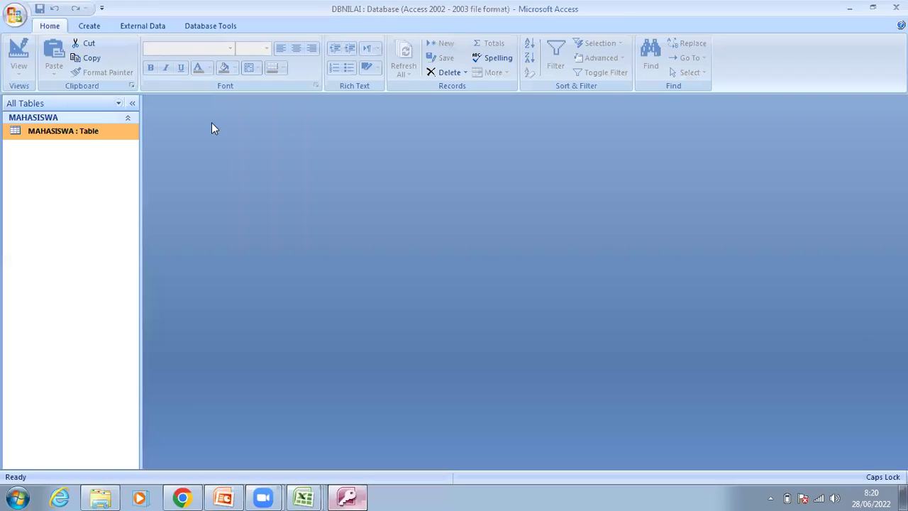
left_click(142, 27)
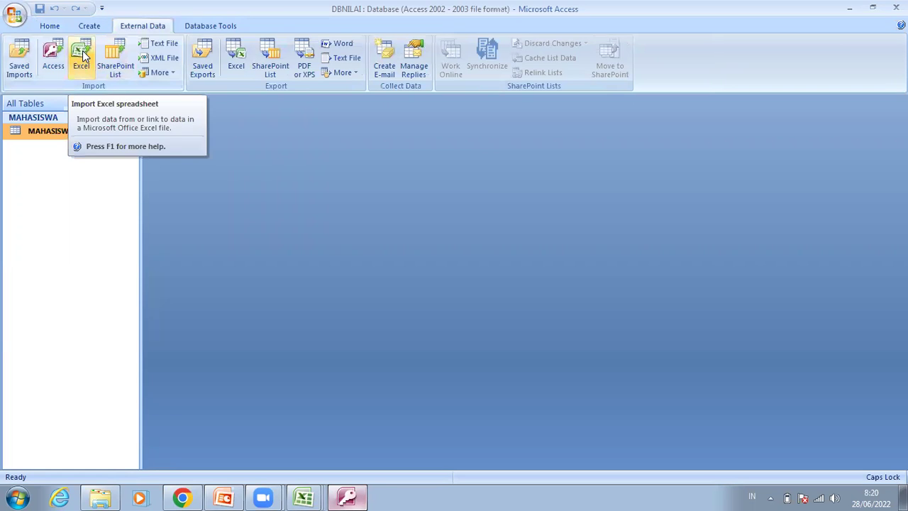
Start an Excel spreadsheet import and choose MAHASISWA.xlsx from the SISTEM INFORMASI folder as the source file.
left_click(82, 56)
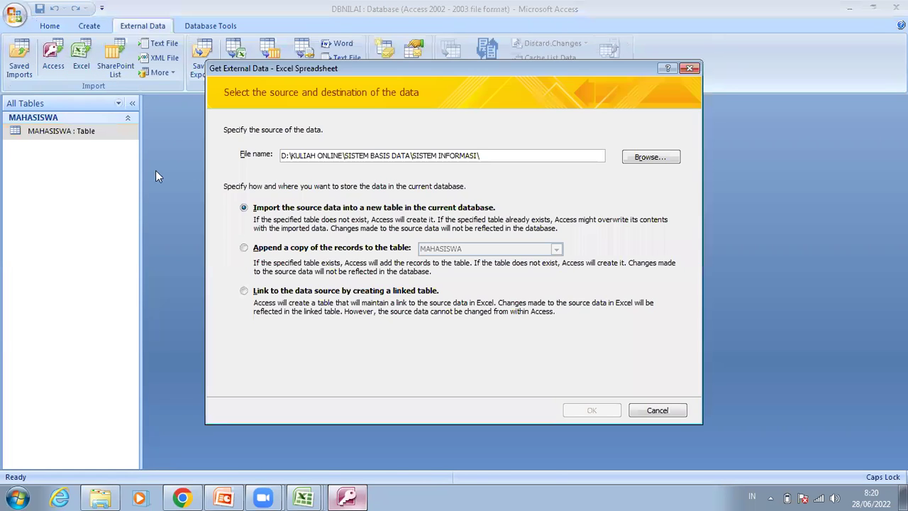
left_click(662, 159)
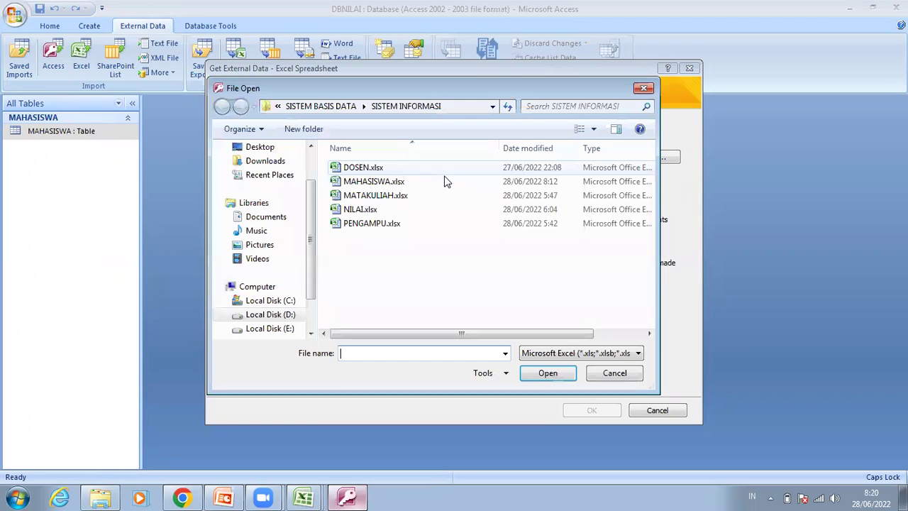
left_click(376, 181)
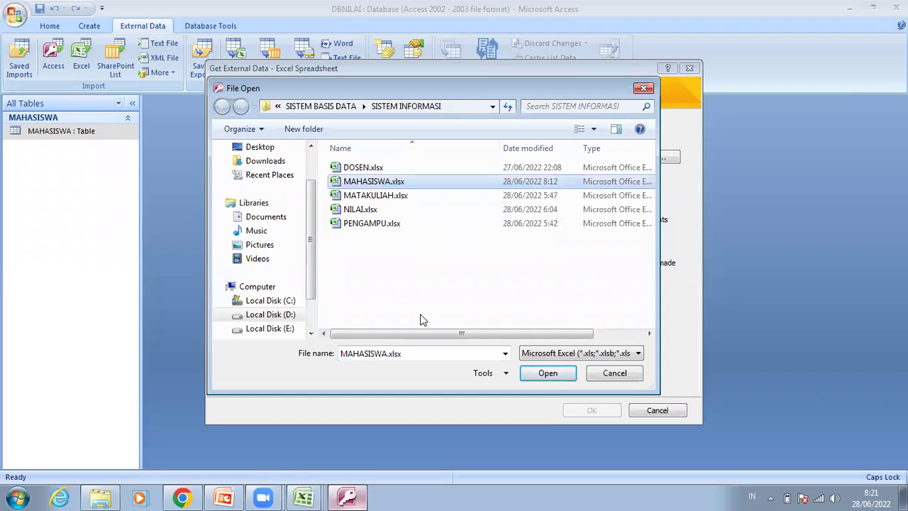
left_click(545, 374)
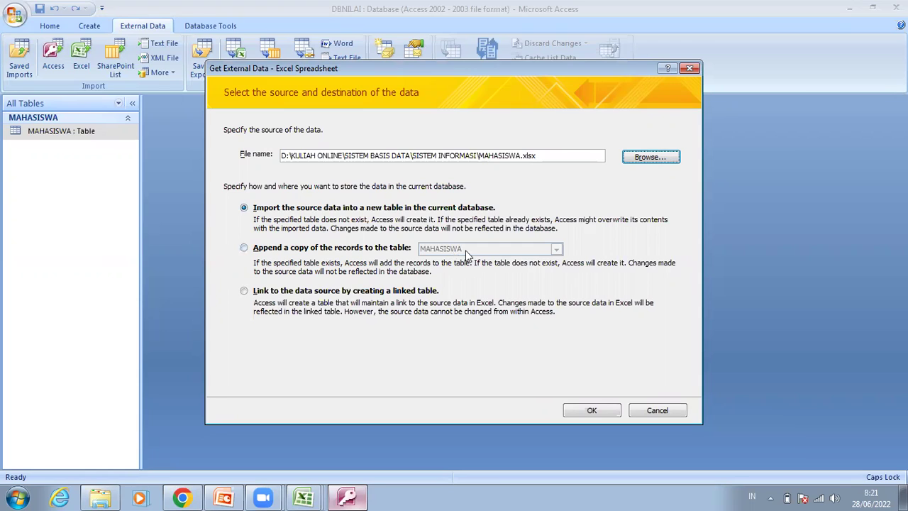
Set the import to append a copy of the records to the MAHASISWA table and proceed to the import wizard.
left_click(268, 252)
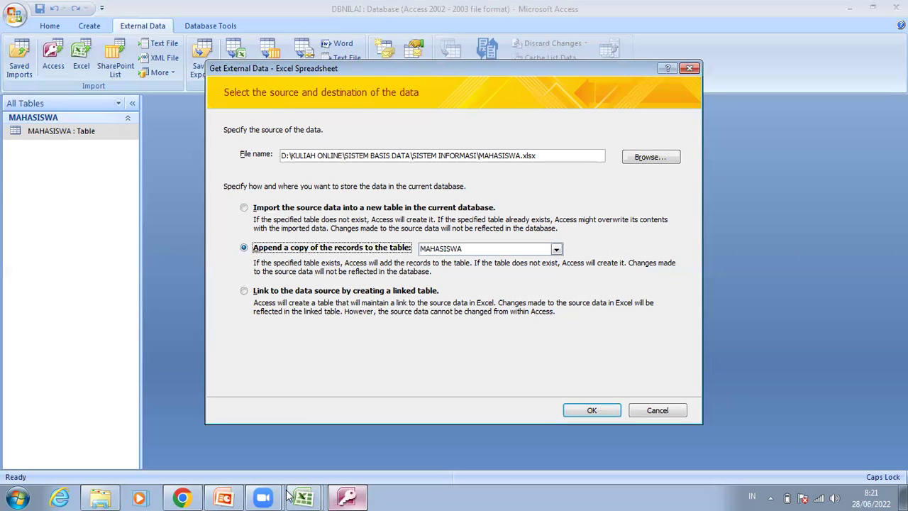
left_click(224, 498)
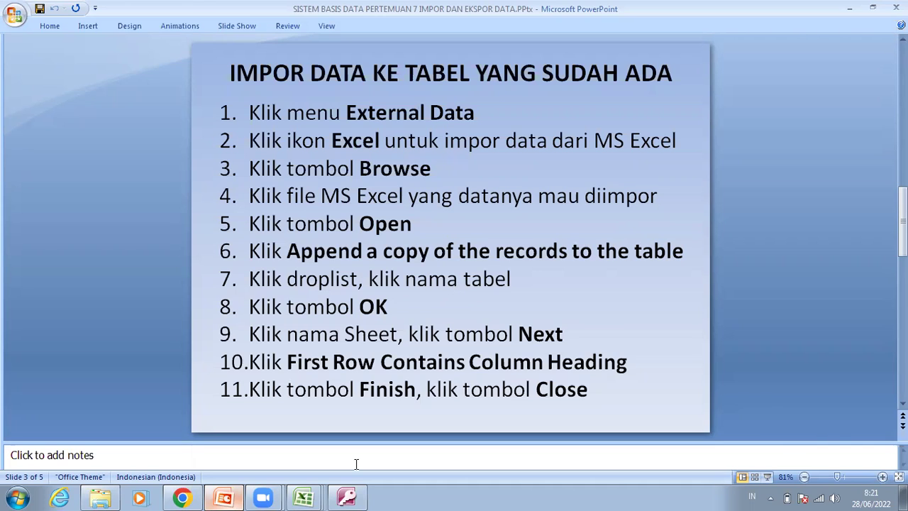
left_click(348, 496)
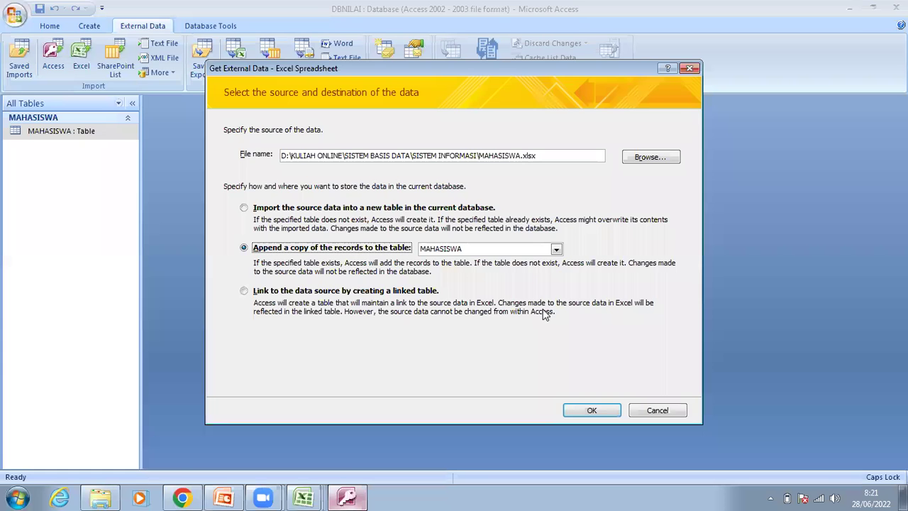
left_click(556, 250)
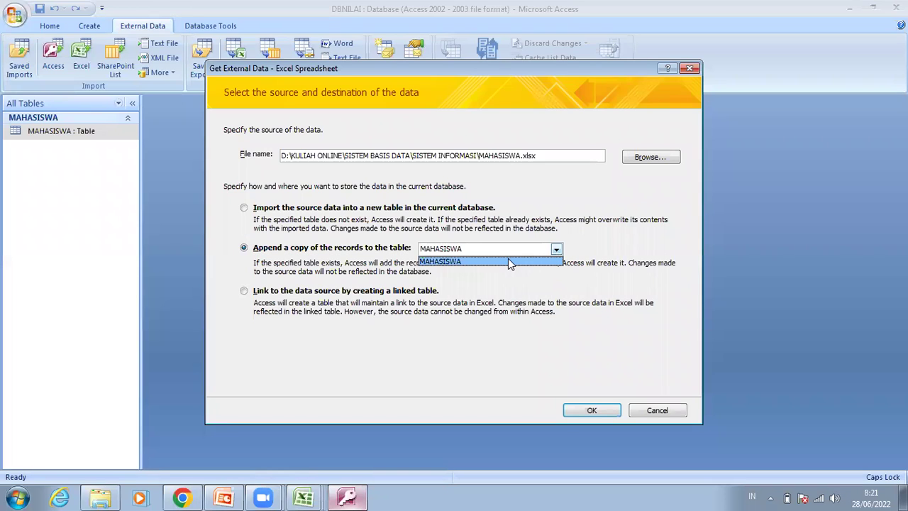
left_click(508, 262)
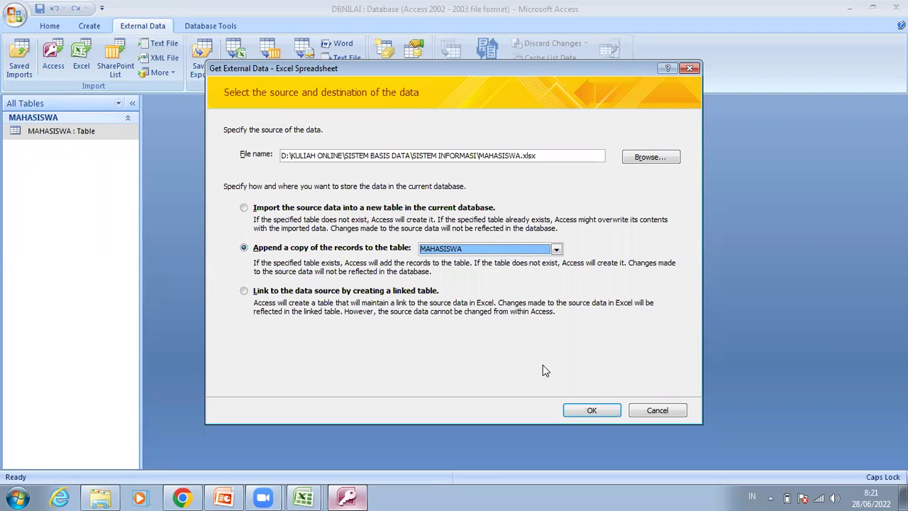
left_click(596, 412)
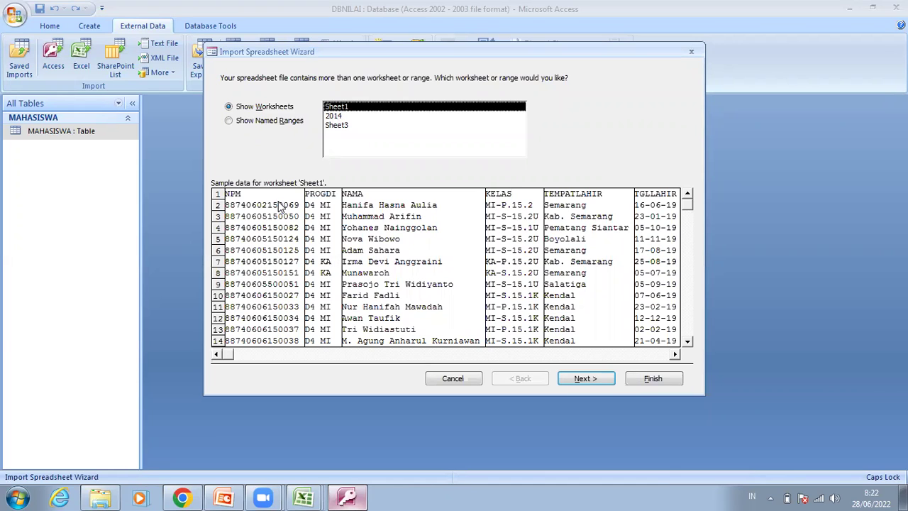
Import worksheet 2014 with its first row as column headings, finishing the wizard without saving the import steps.
left_click(333, 117)
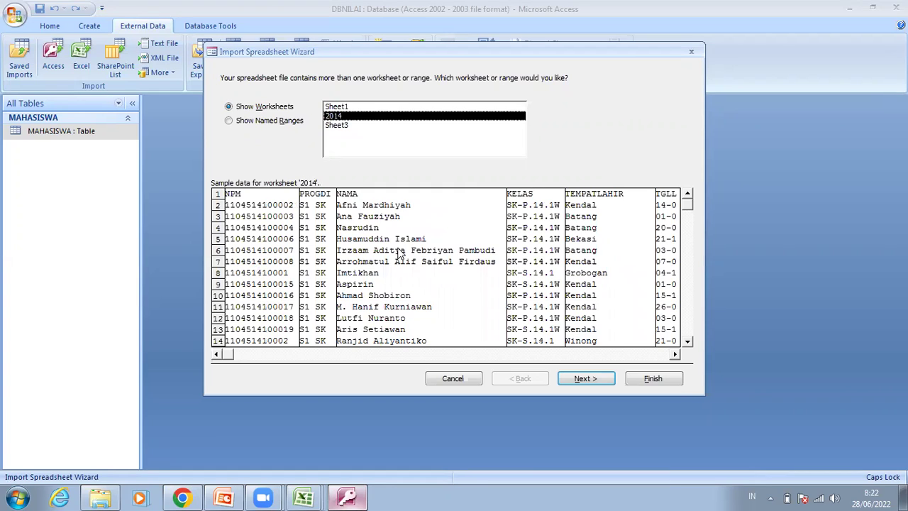
left_click(357, 107)
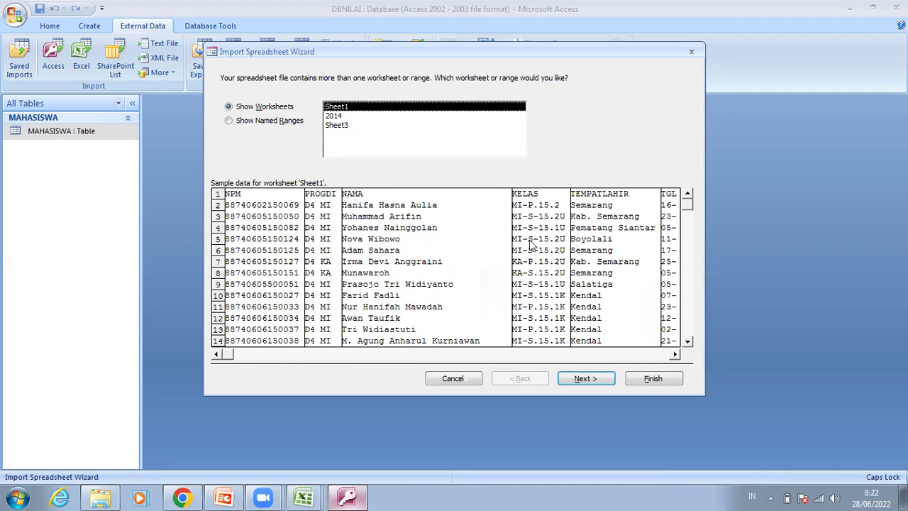
left_click(341, 117)
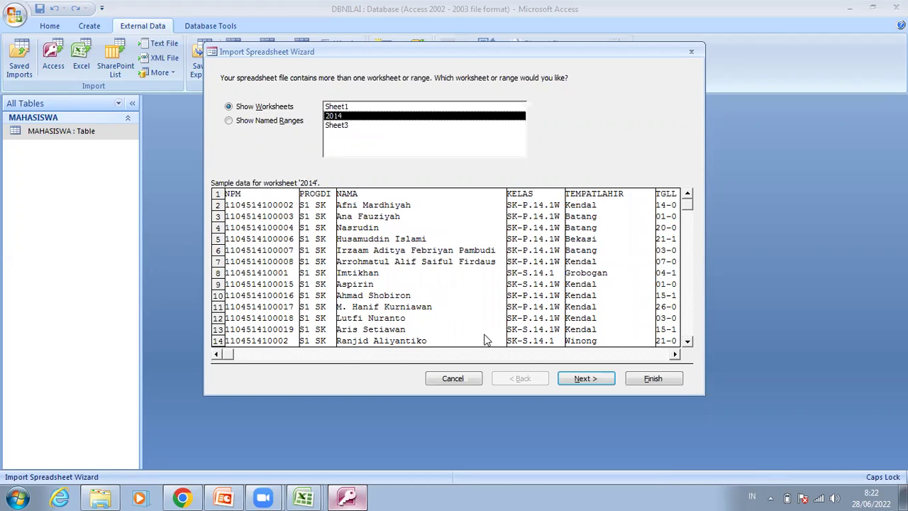
left_click(589, 381)
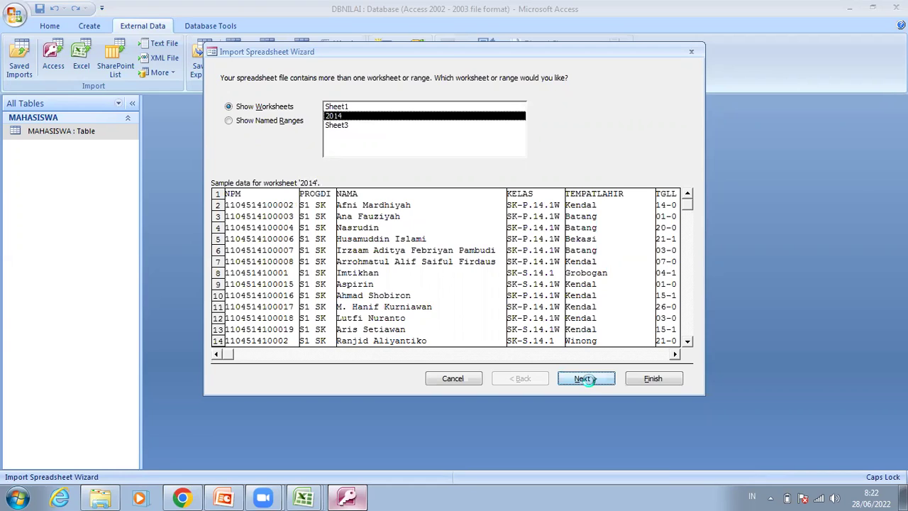
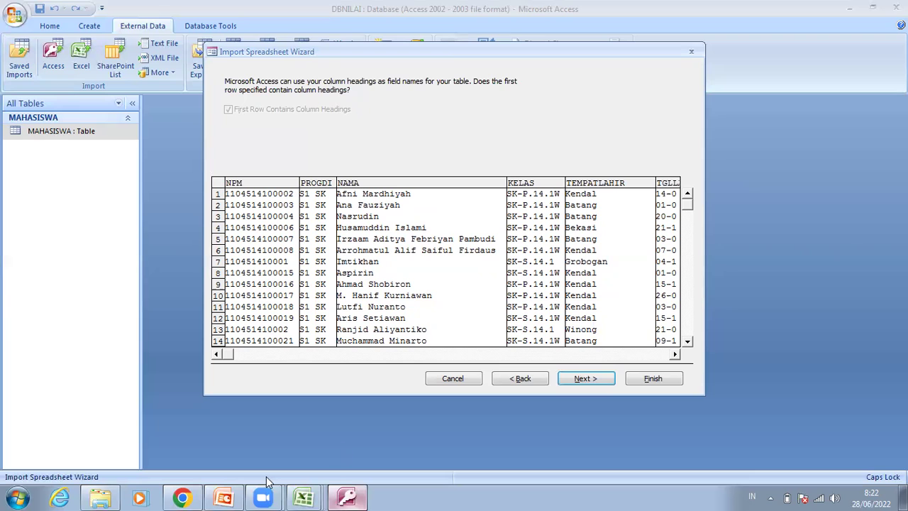
left_click(224, 498)
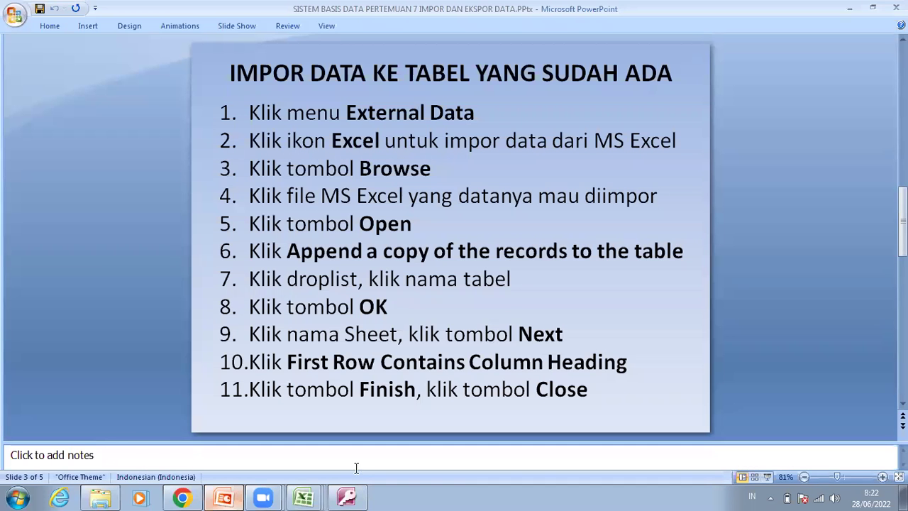
left_click(354, 497)
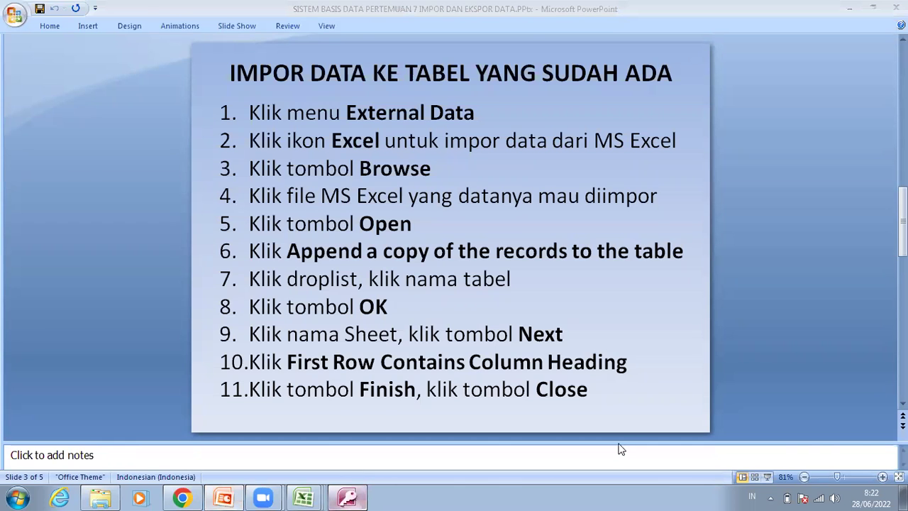
left_click(653, 380)
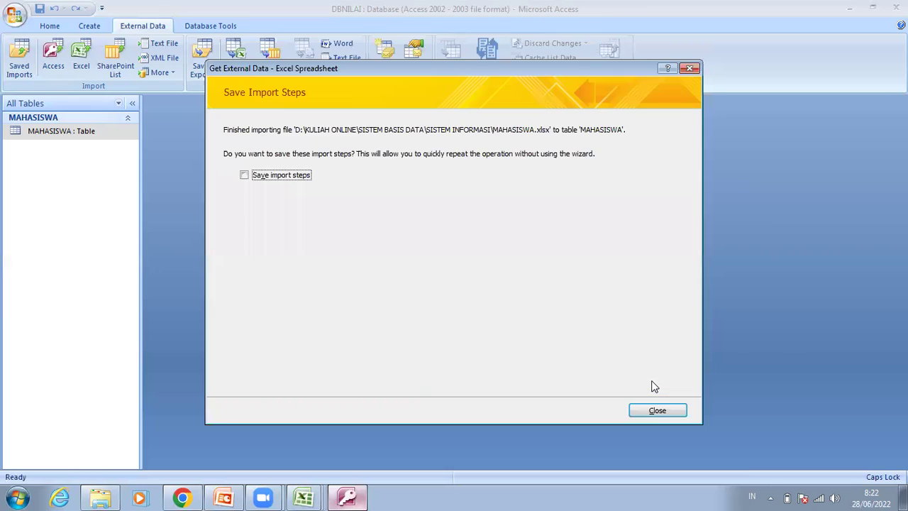
left_click(656, 412)
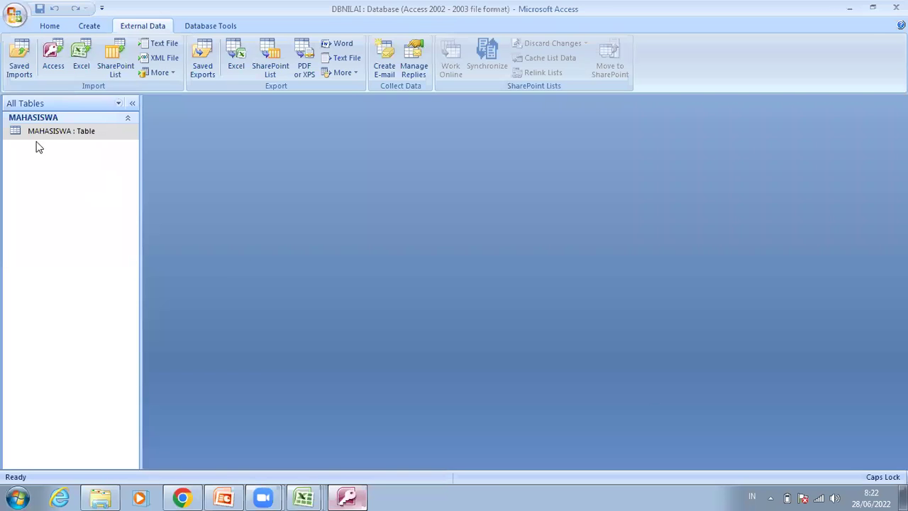
Open the MAHASISWA table in Datasheet View and go to the blank new-record row after the last record.
double_click(56, 132)
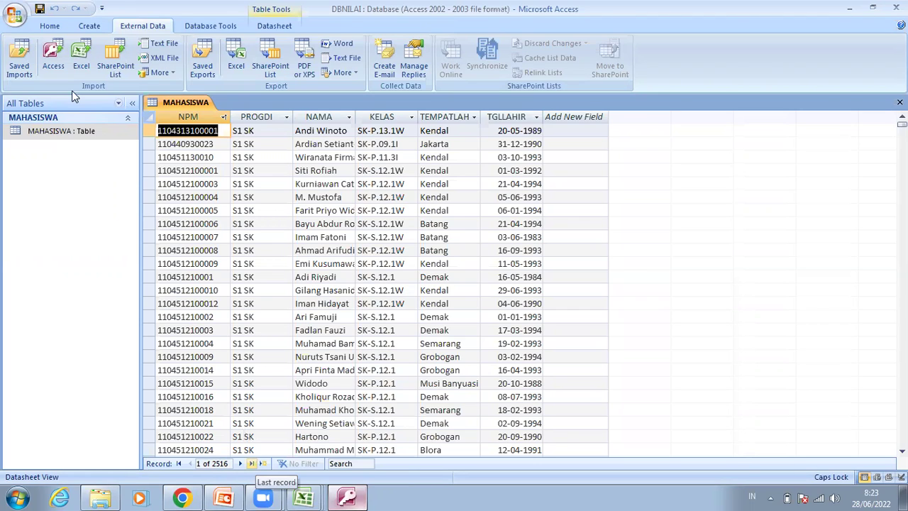
left_click(49, 26)
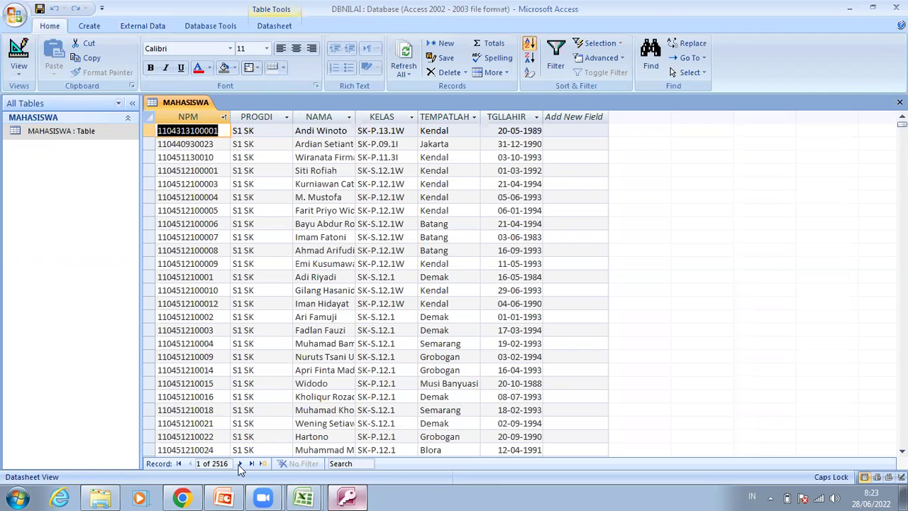
left_click(262, 464)
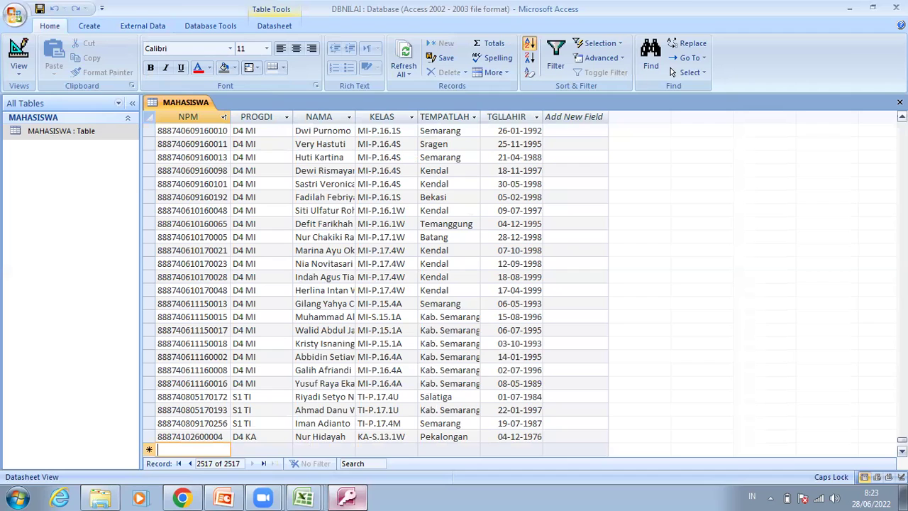
scroll(351, 387, "down", 1)
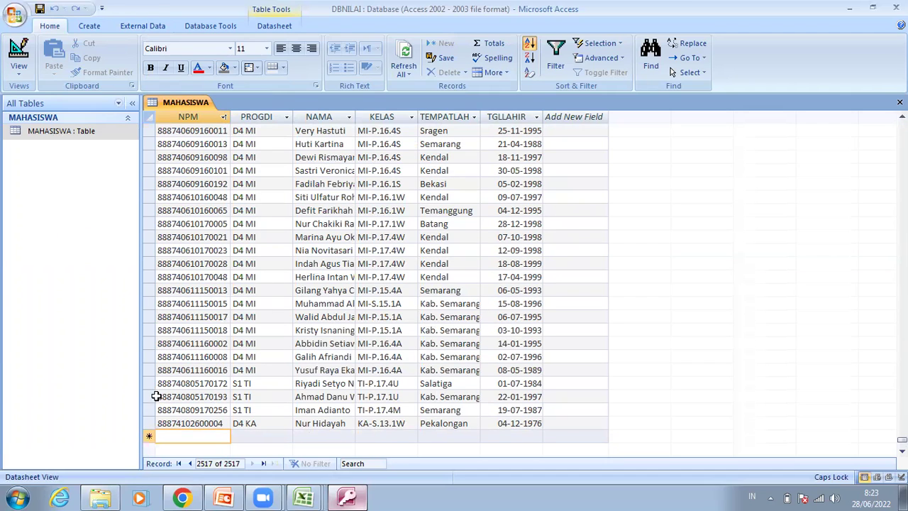
Try to add a new record with the NPM copied from the third-to-last record, and discard the entry.
left_click(160, 397)
key("ctrl+c")
left_click(211, 438)
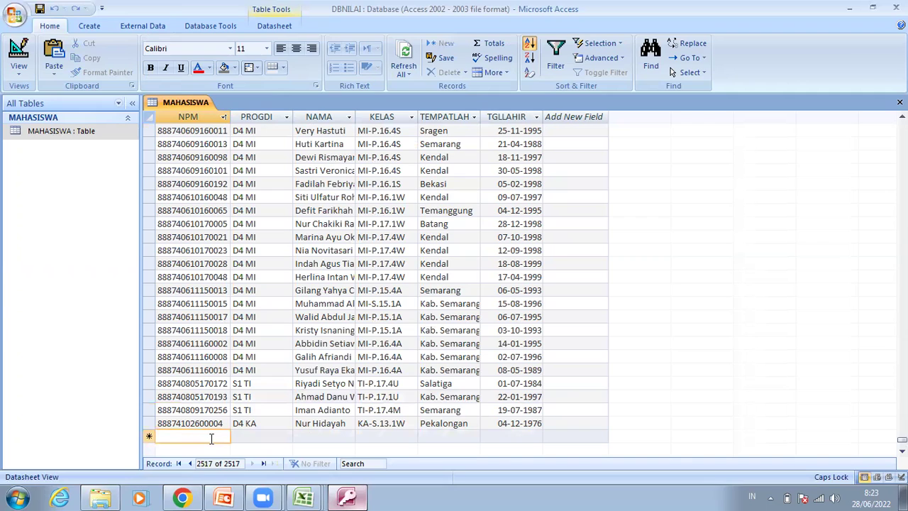
key("ctrl+v")
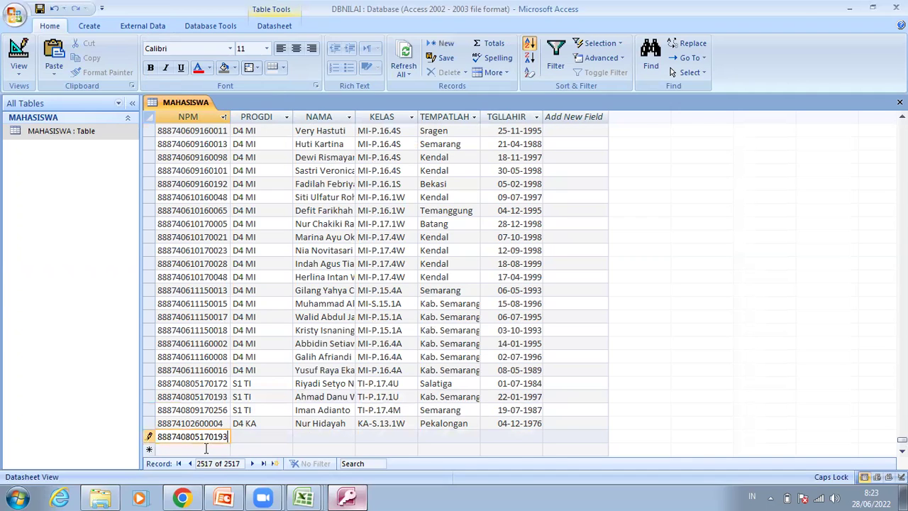
left_click(207, 448)
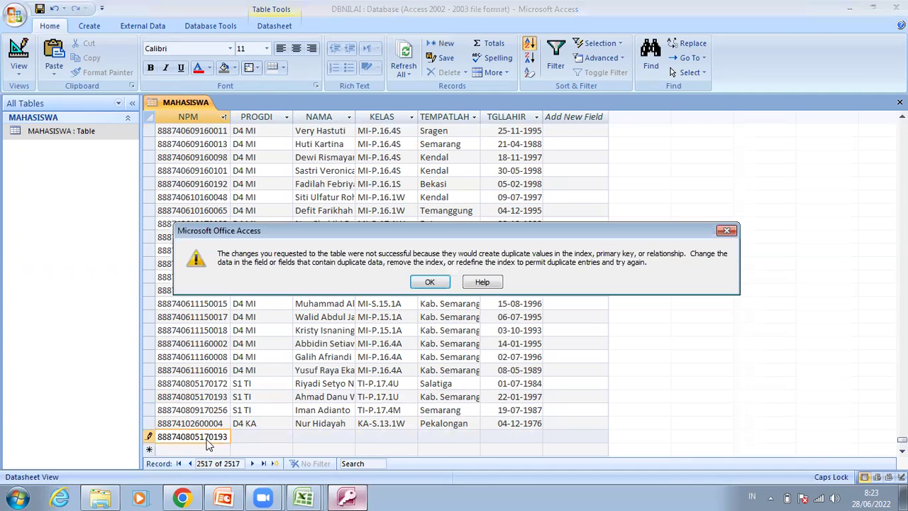
left_click(433, 282)
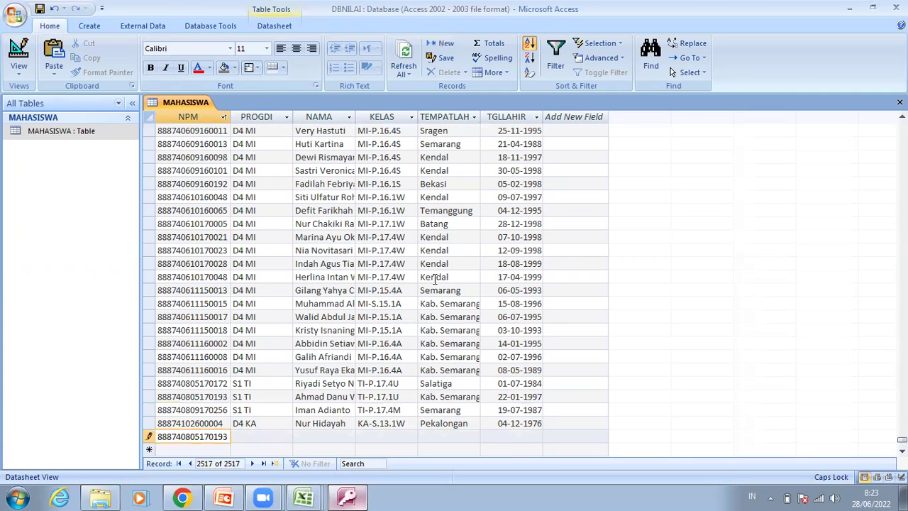
key("Escape")
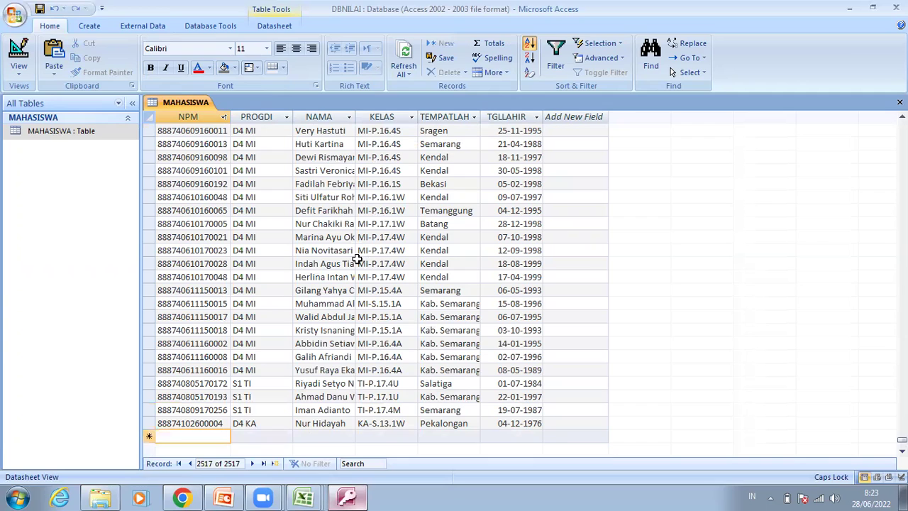
key("Escape")
Close the MAHASISWA table.
left_click(358, 263)
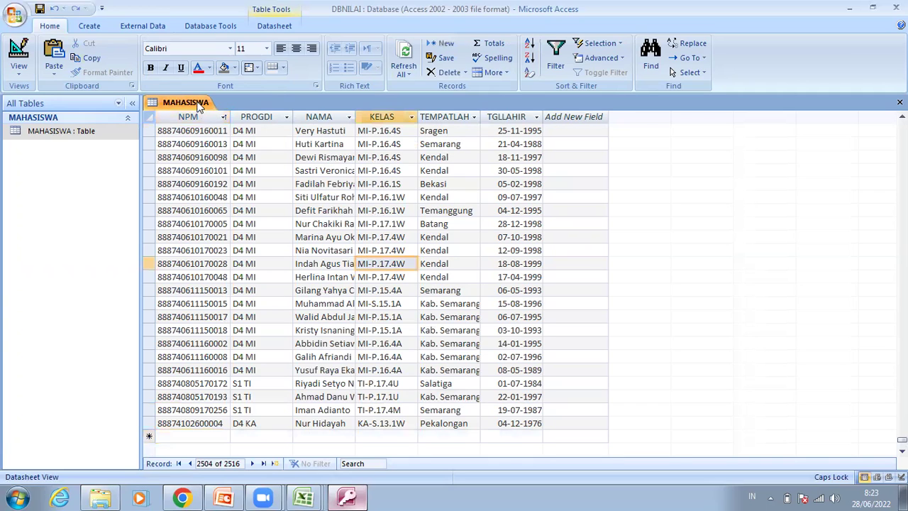
right_click(200, 104)
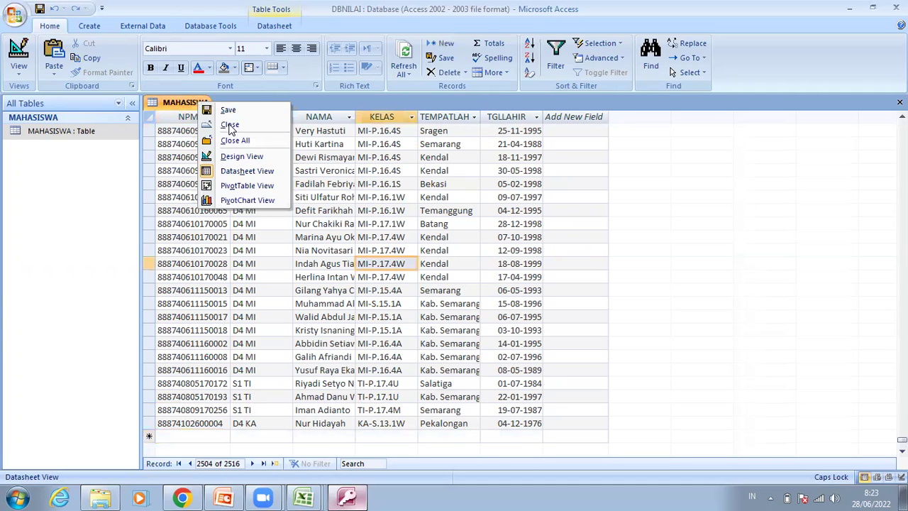
left_click(229, 125)
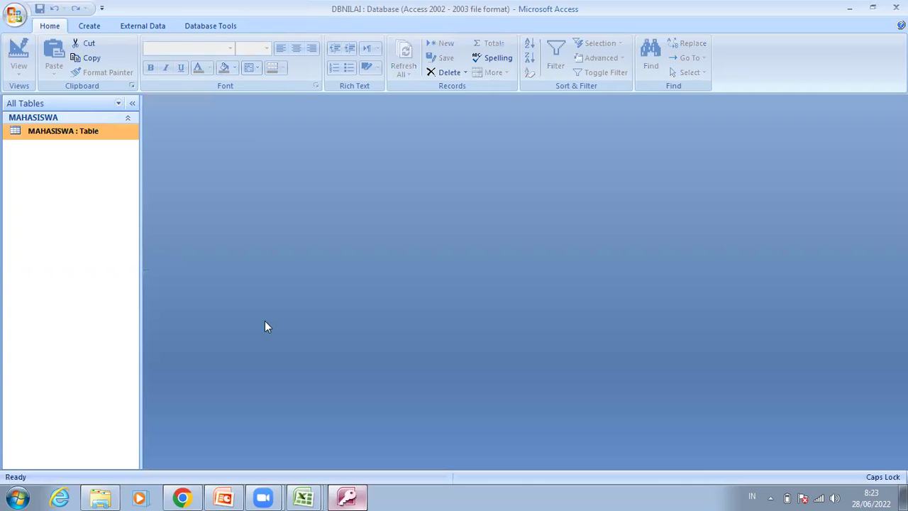
Start an Excel import of MATAKULIAH.xlsx from the SISTEM INFORMASI folder into a new table in the current database.
left_click(141, 28)
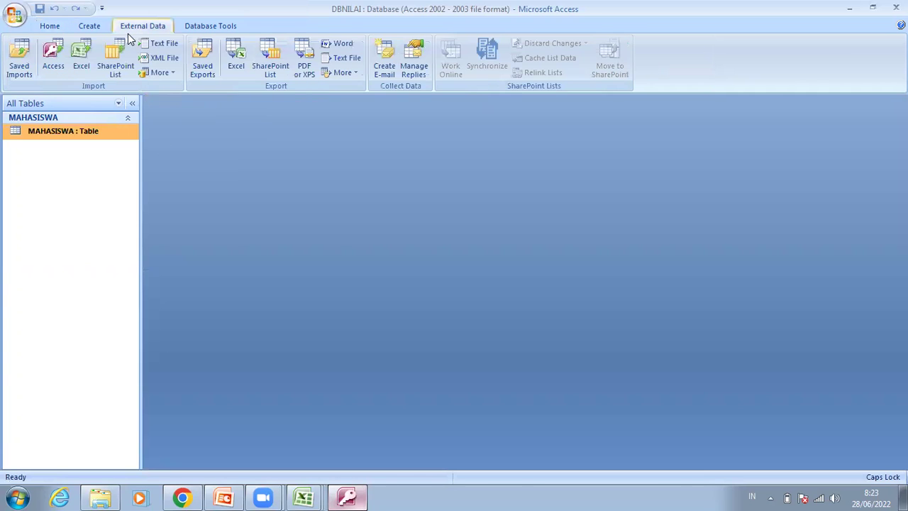
left_click(81, 53)
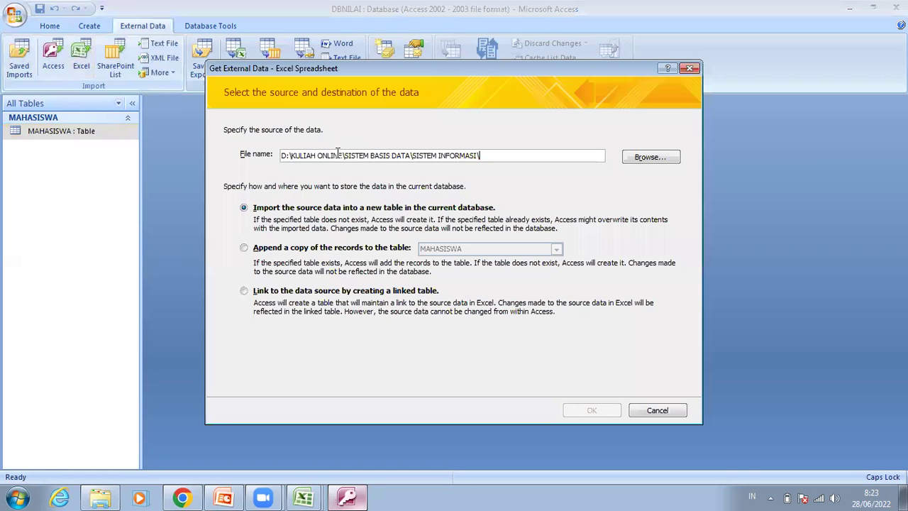
left_click(647, 157)
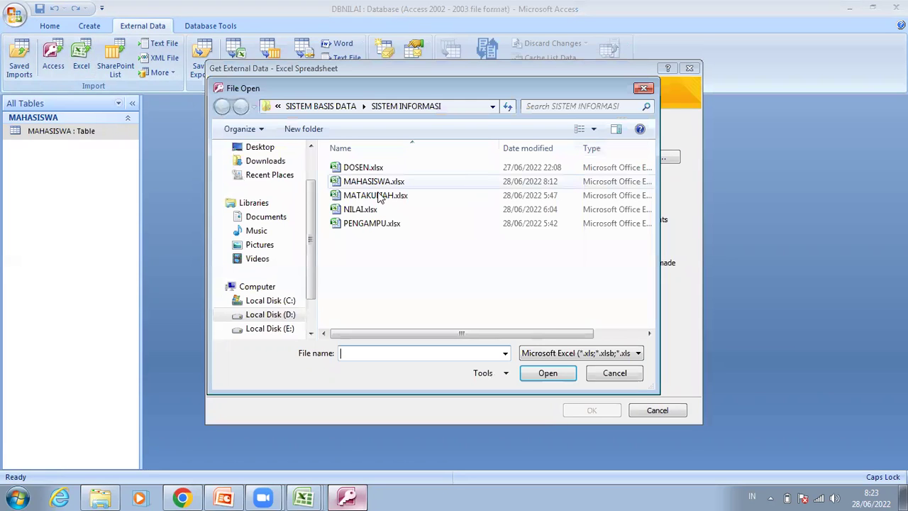
left_click(380, 195)
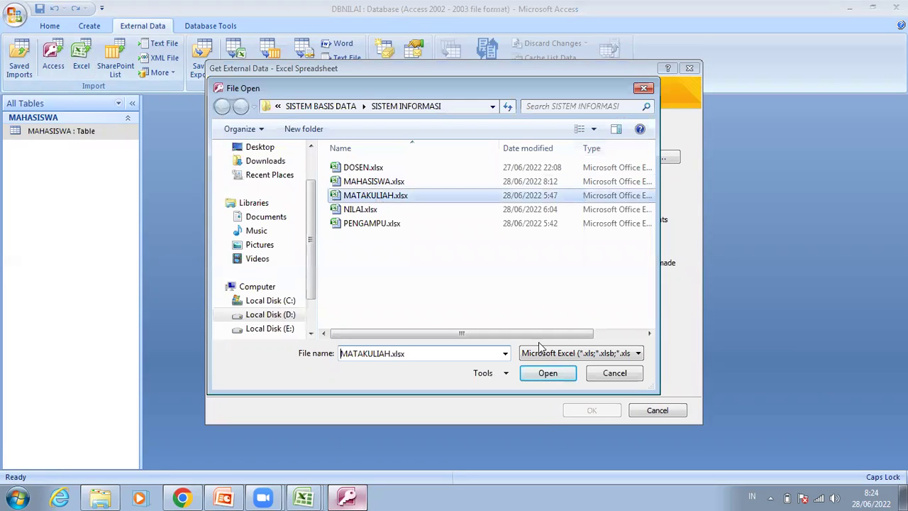
left_click(552, 378)
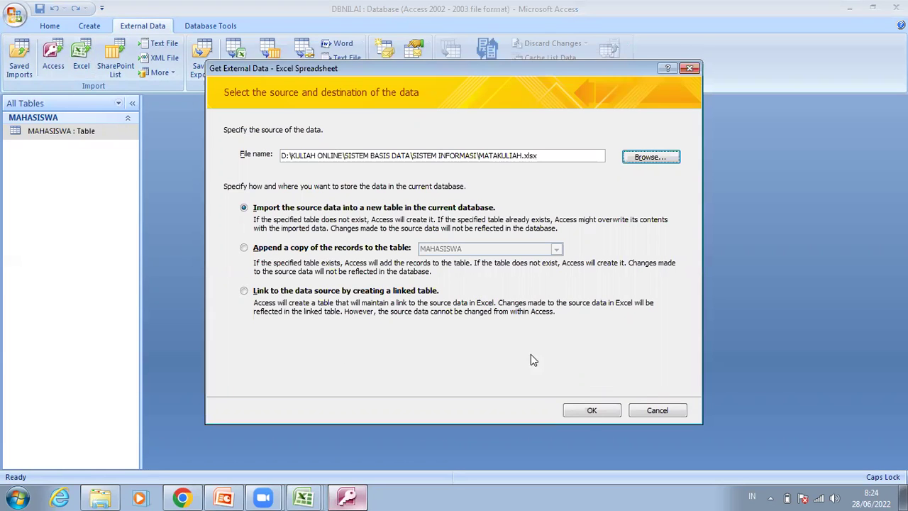
left_click(588, 411)
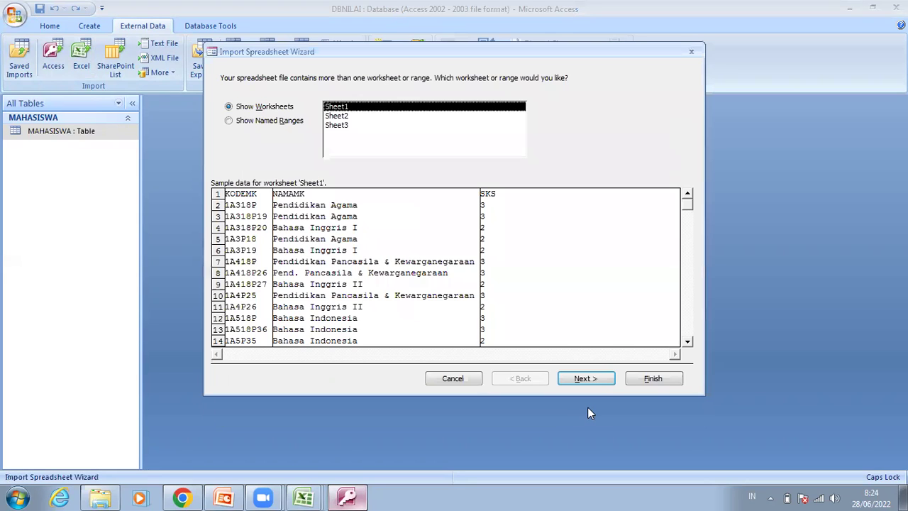
Set the import to use Sheet1 with its first row as column headings and KODEMK as the primary key.
left_click(592, 378)
left_click(598, 381)
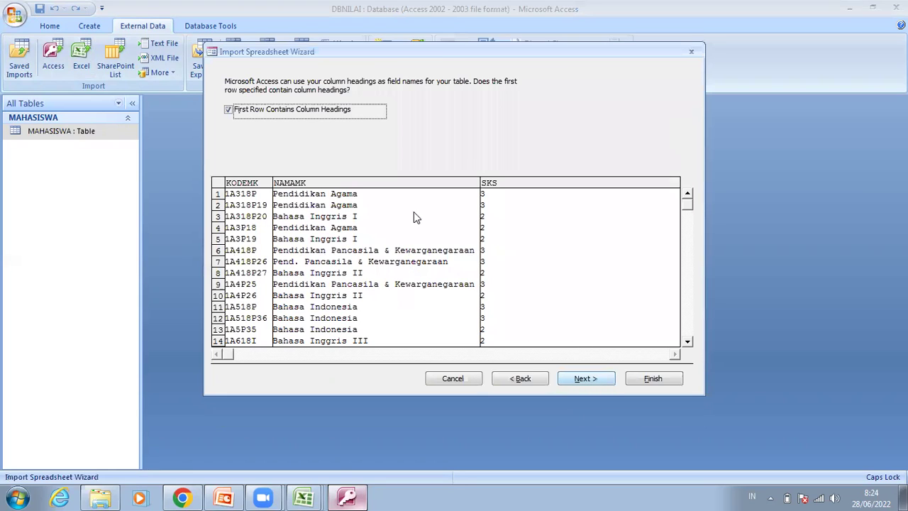
left_click(586, 379)
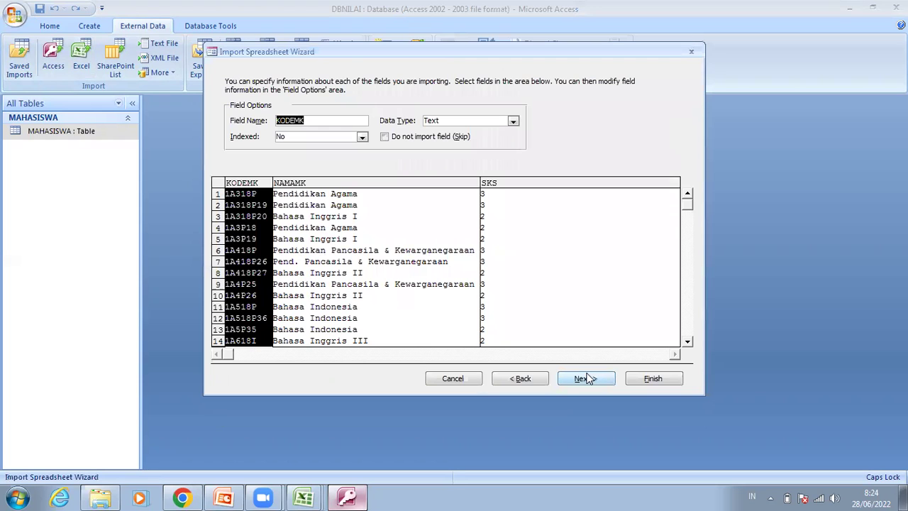
left_click(582, 378)
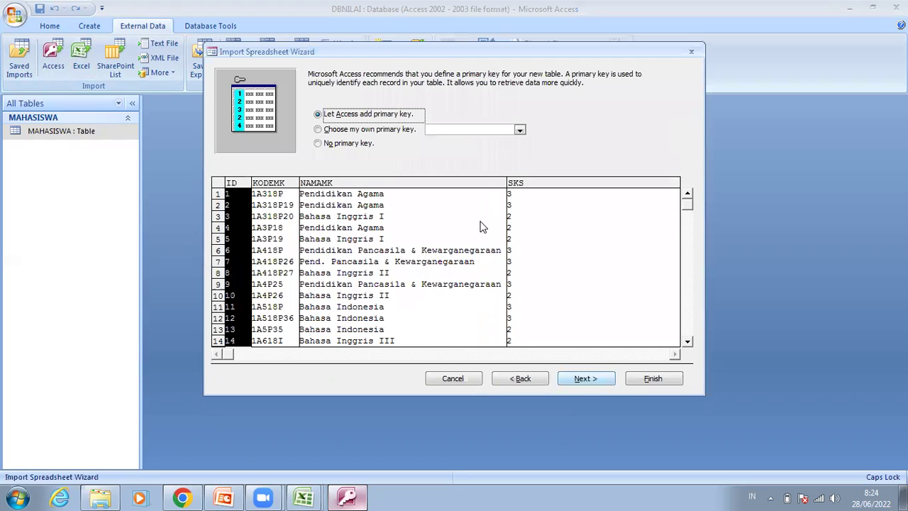
left_click(406, 134)
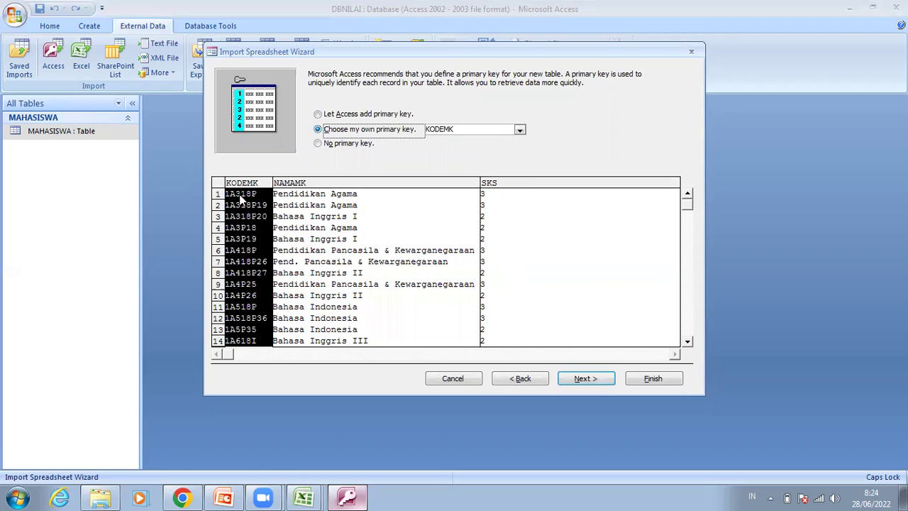
left_click(589, 381)
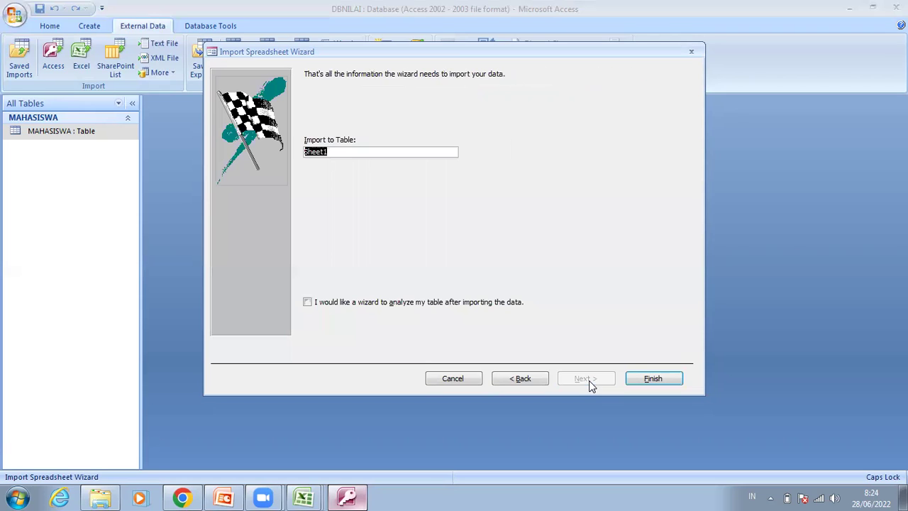
Name the destination table MATAKULIAH and finish the import without saving the import steps.
type("MATAKULIAH")
left_click(643, 379)
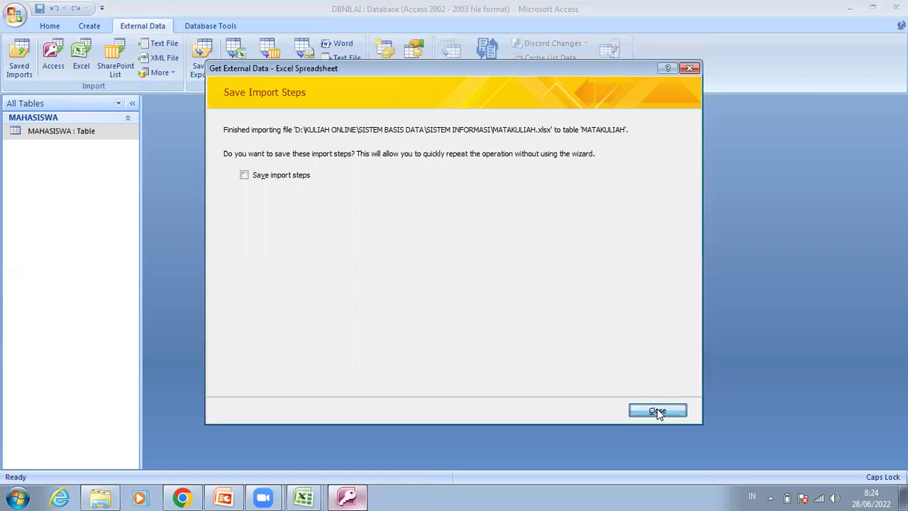
left_click(657, 412)
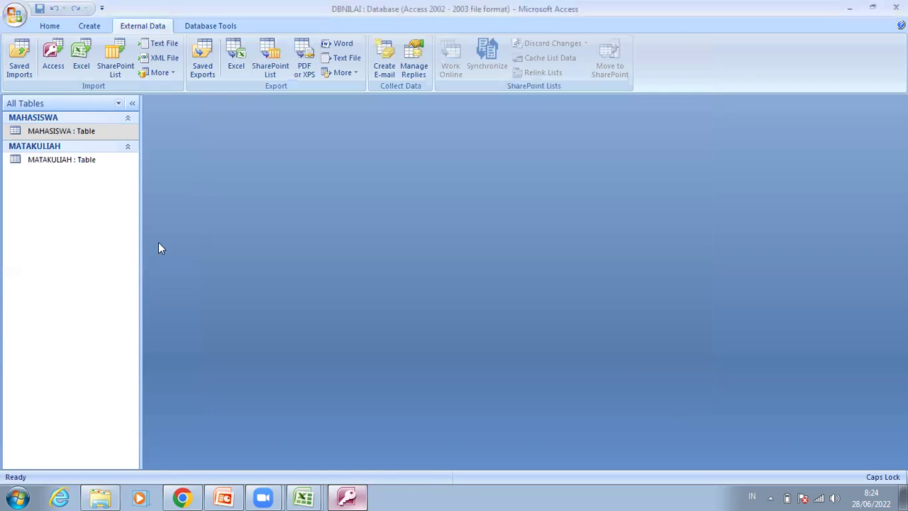
Group the database objects by Object Type and open the MATAKULIAH table in Datasheet View.
left_click(80, 105)
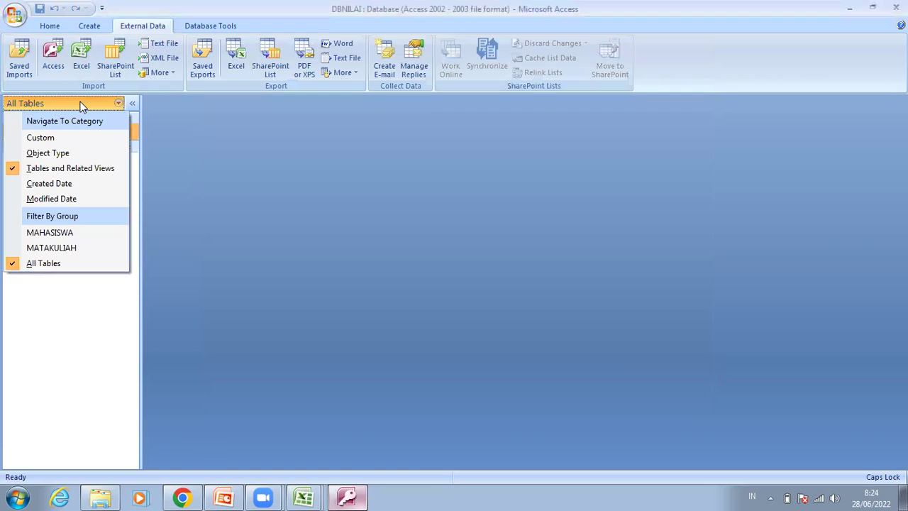
left_click(63, 153)
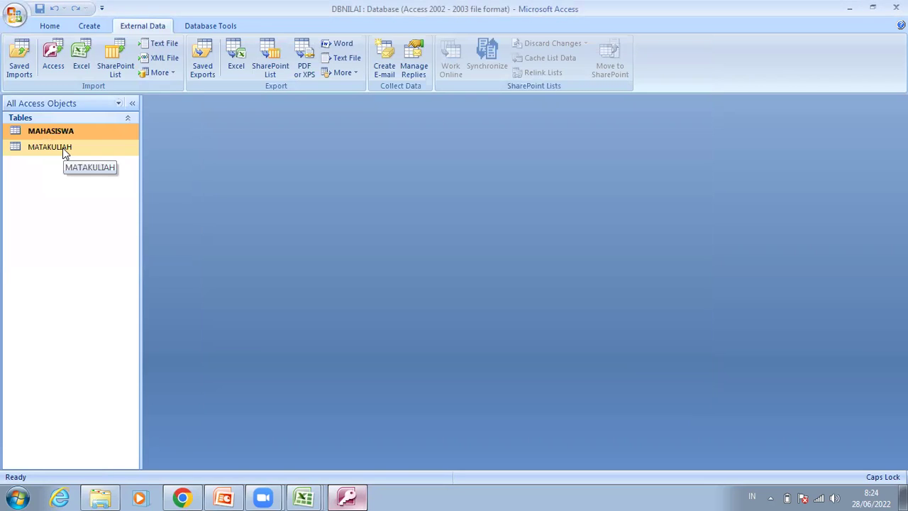
left_click(62, 149)
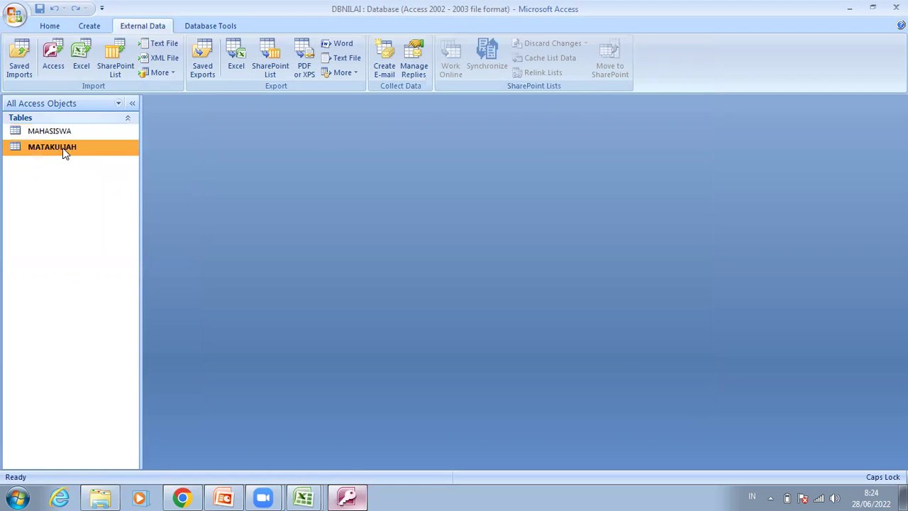
double_click(63, 147)
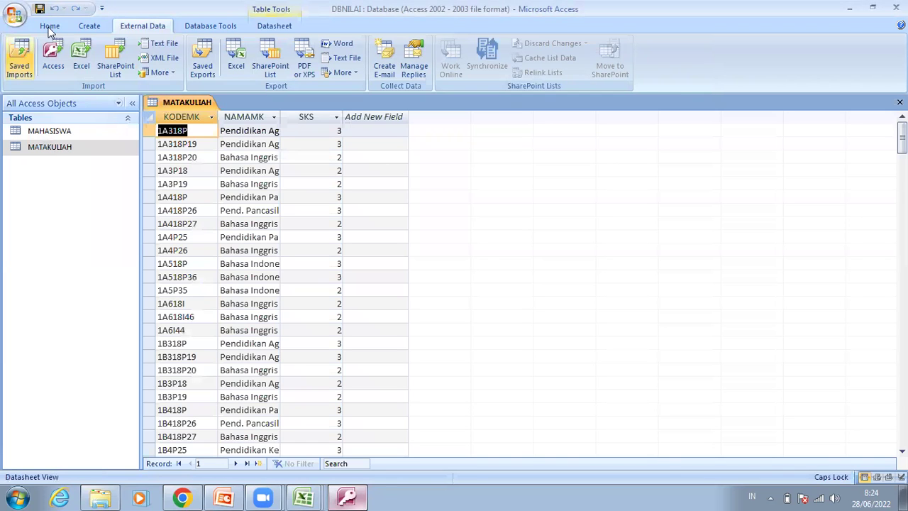
scroll(19, 57, "up", 2)
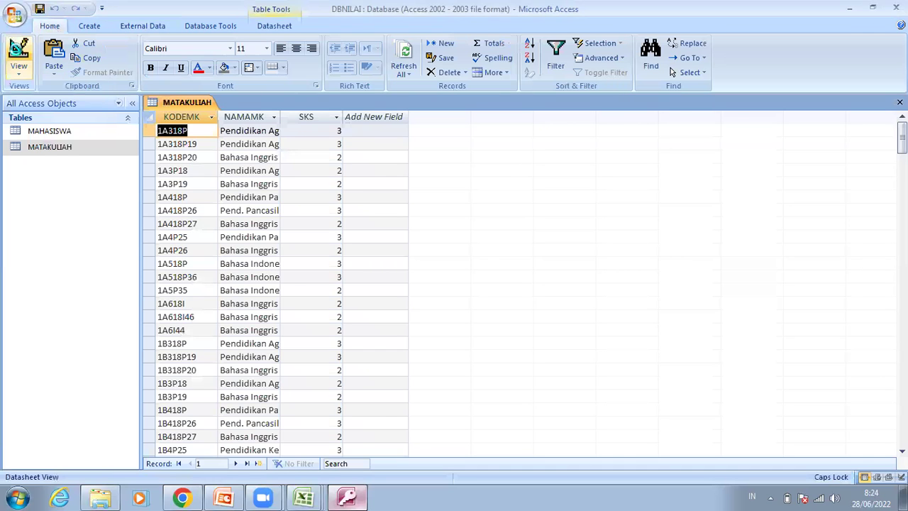
In the MATAKULIAH table's Design View, set the field size of KODEMK to 8 and of NAMAMK to 50.
left_click(17, 54)
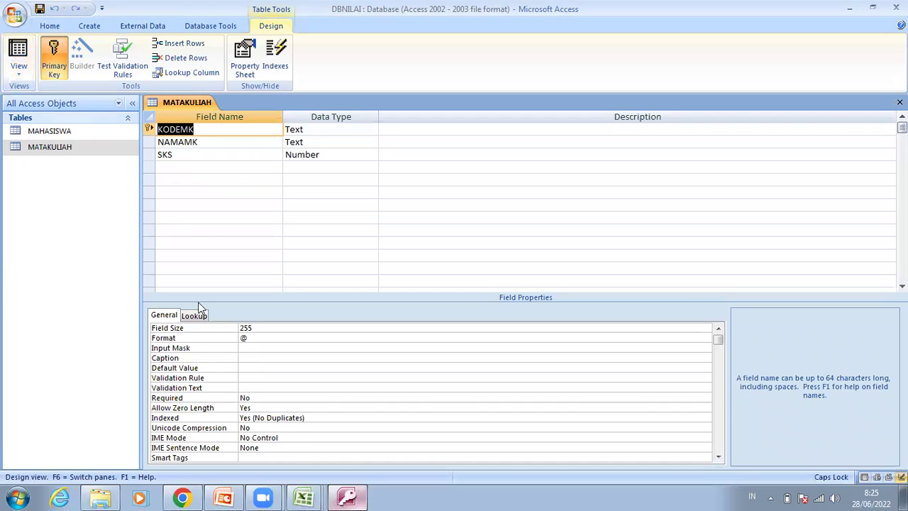
left_click(210, 331)
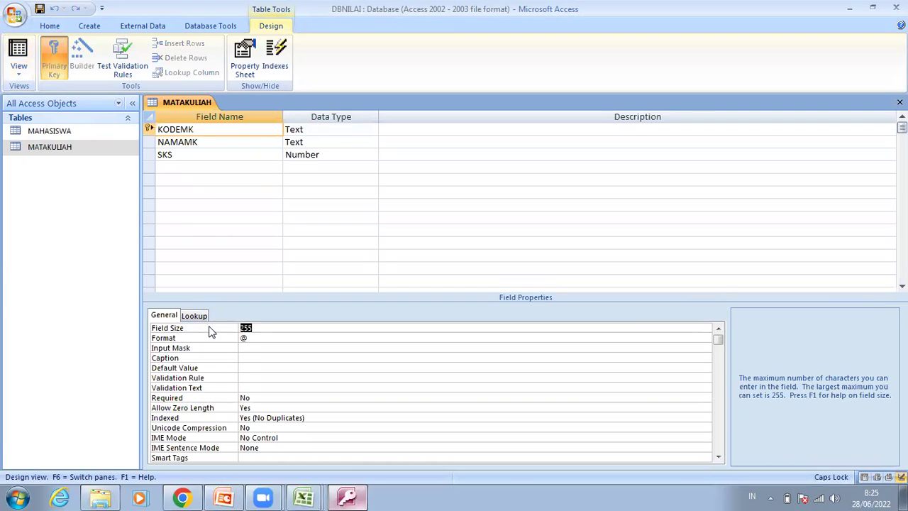
type("8")
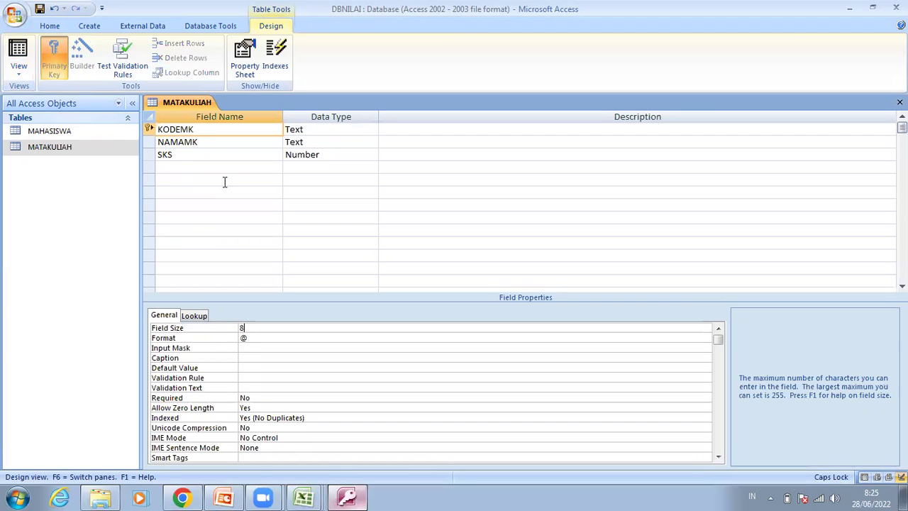
left_click(220, 141)
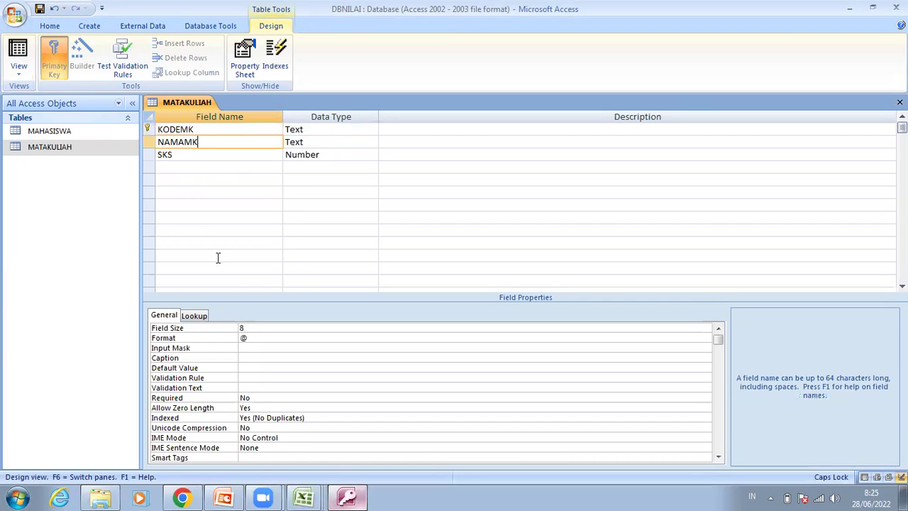
left_click(216, 333)
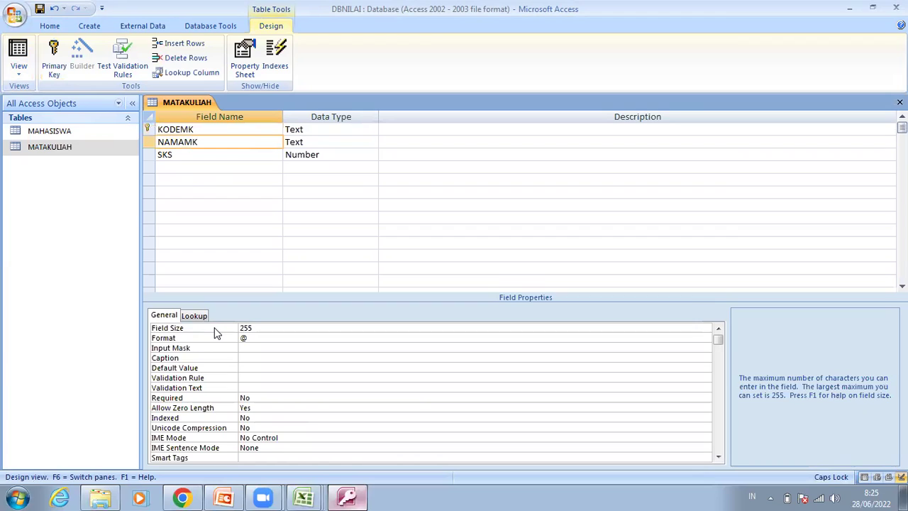
type("50")
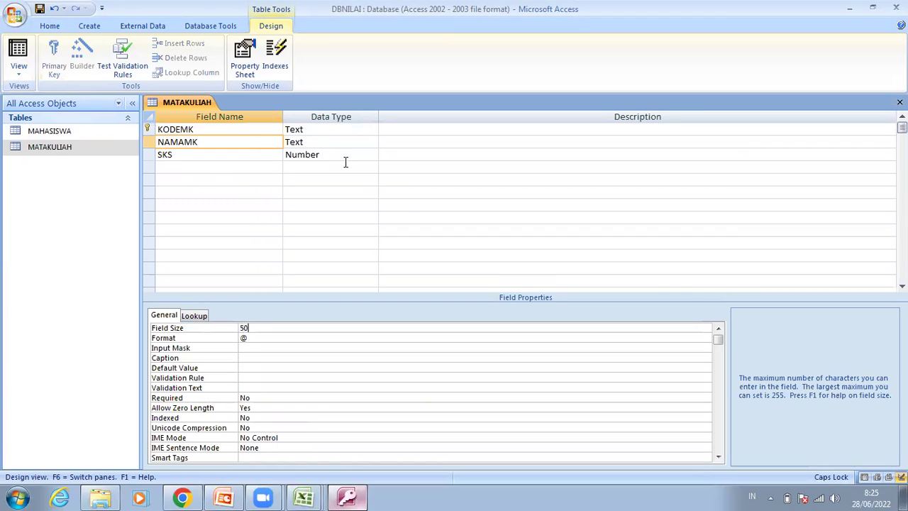
Save the MATAKULIAH design while switching to Datasheet View, accepting the shorter field sizes, and close the table.
left_click(17, 52)
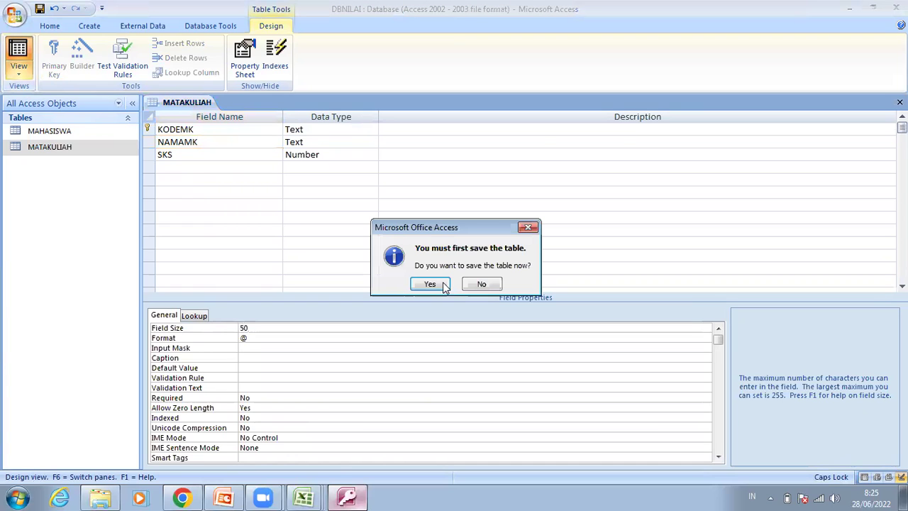
left_click(430, 284)
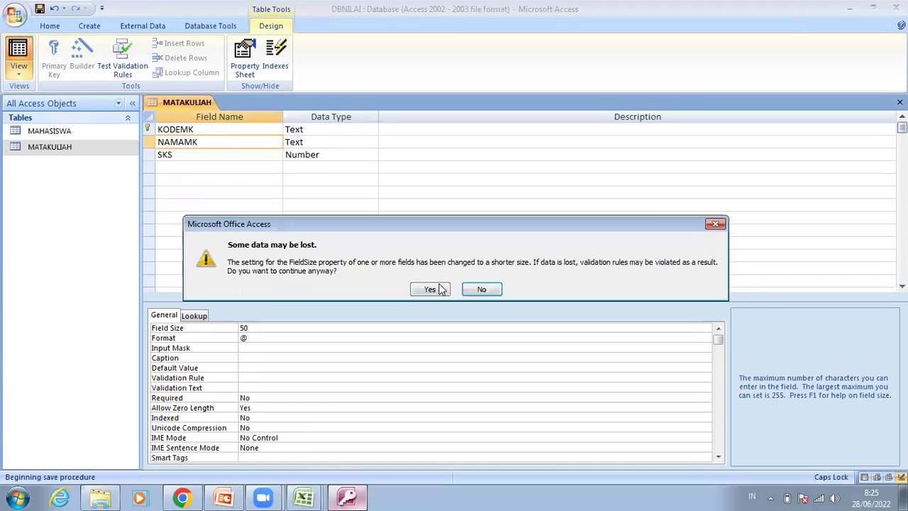
left_click(437, 290)
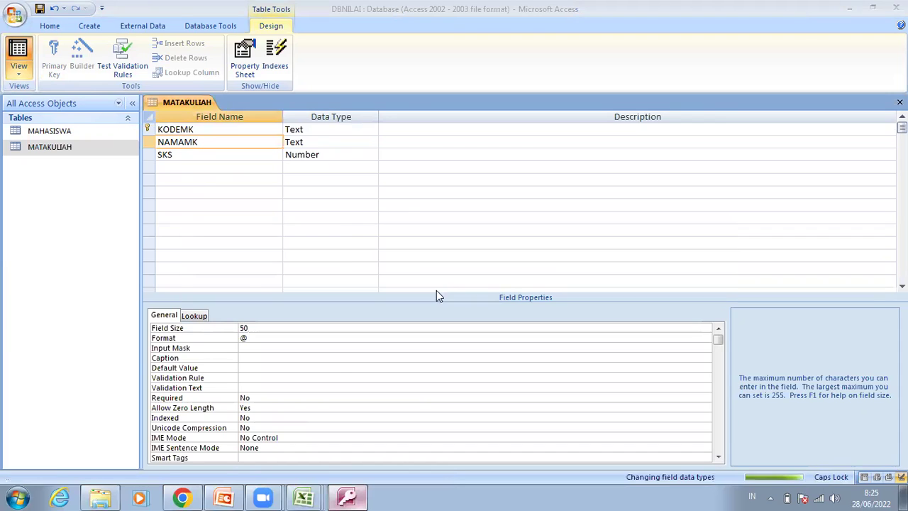
right_click(198, 105)
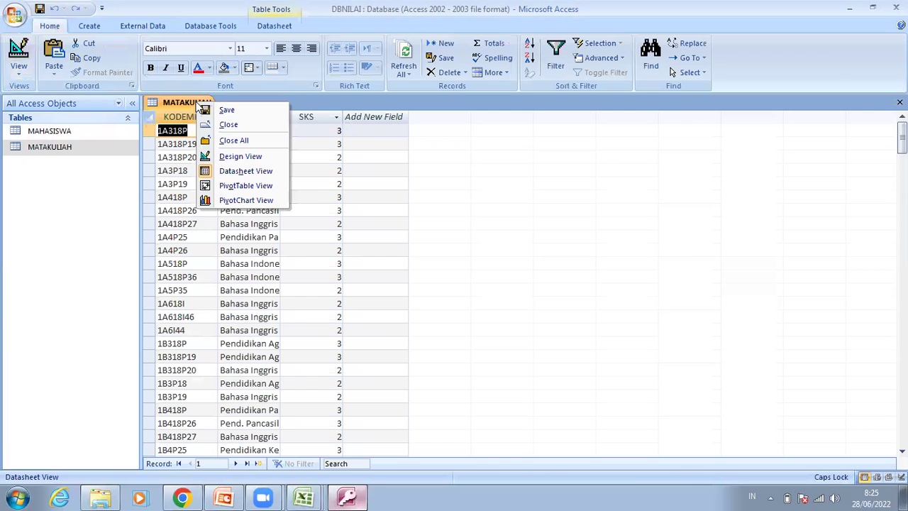
left_click(228, 125)
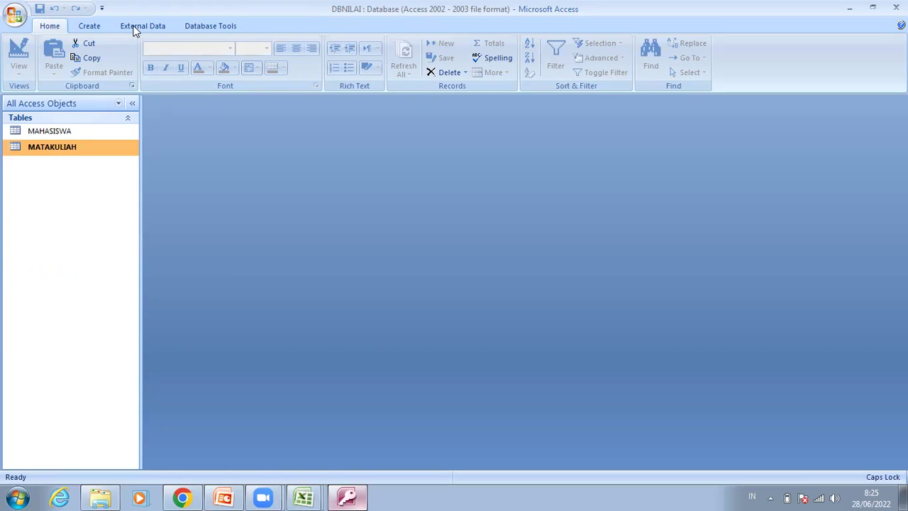
Start an Excel import of DOSEN.xlsx from the SISTEM INFORMASI folder into a new table in the current database.
left_click(135, 28)
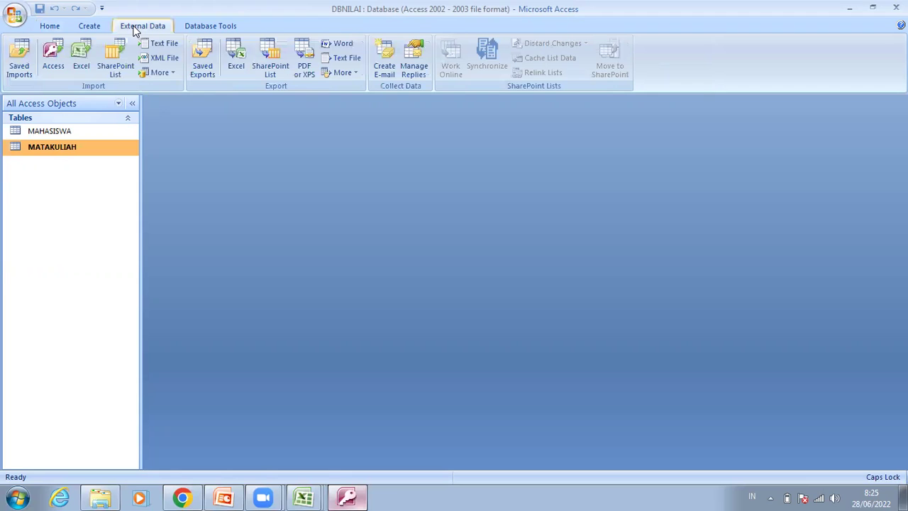
left_click(88, 54)
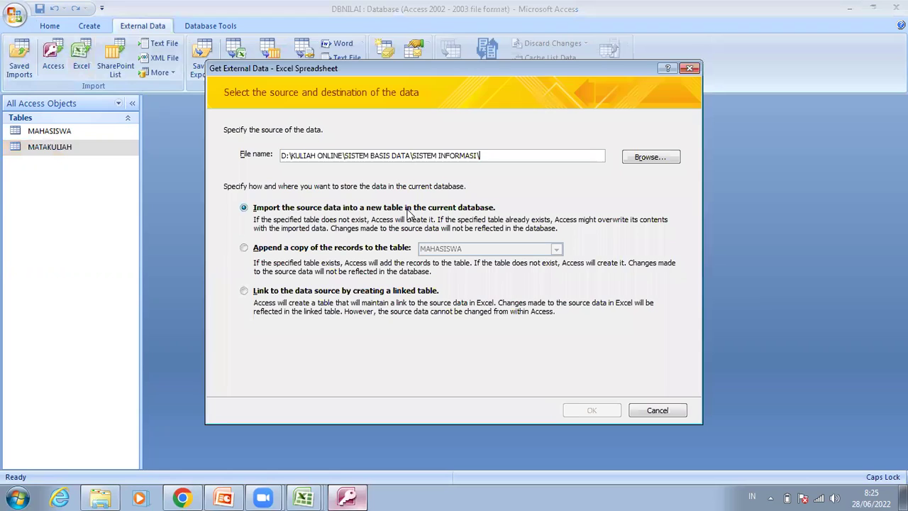
left_click(651, 157)
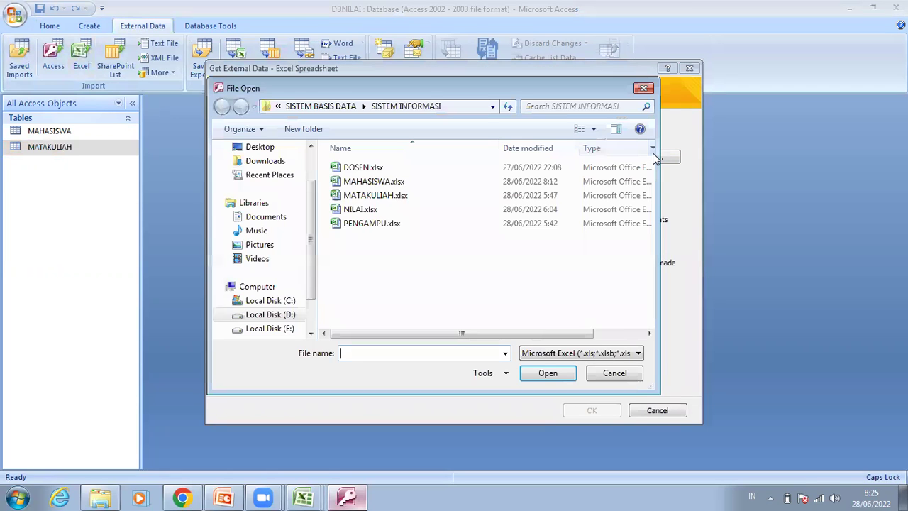
left_click(379, 170)
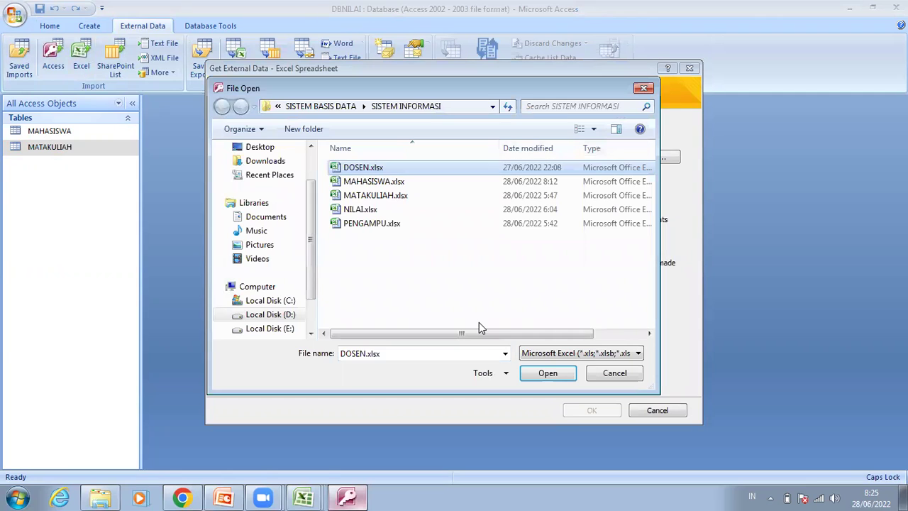
left_click(548, 373)
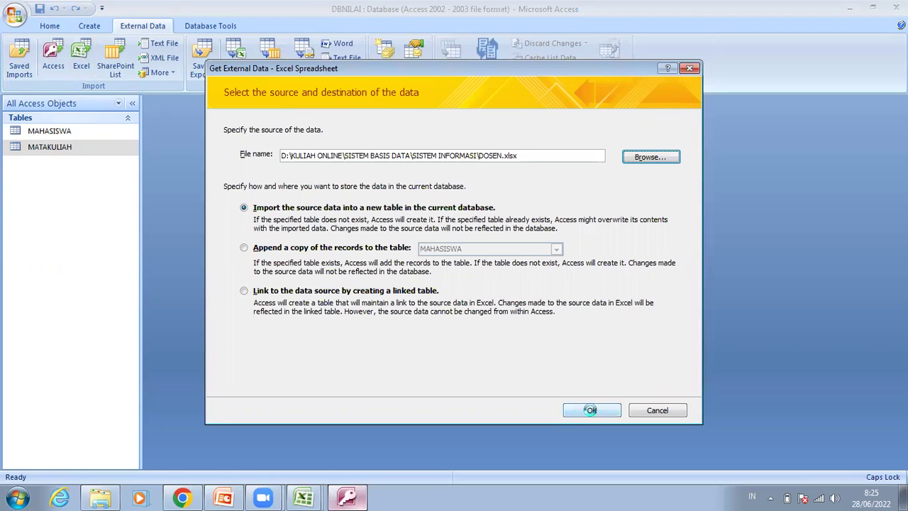
left_click(591, 411)
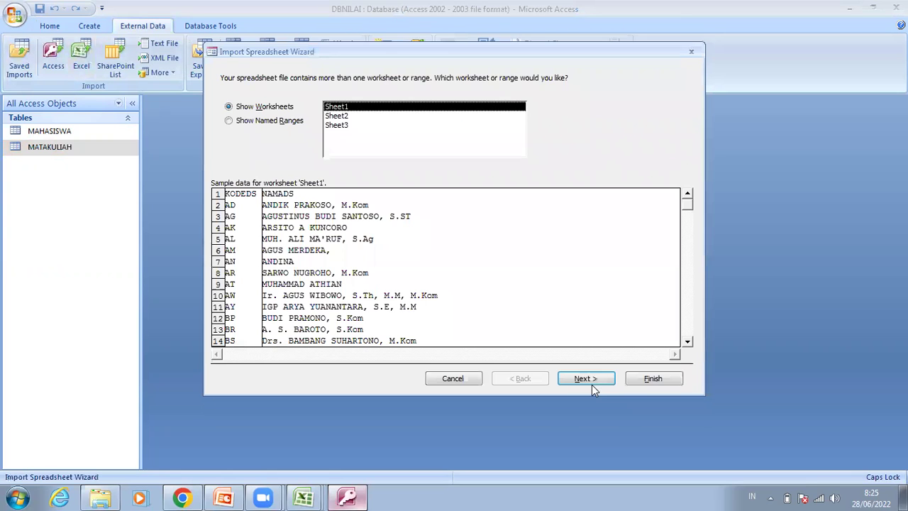
Use the first row of Sheet1 as column headings and choose KODEDS as the primary key of the lecturer import.
left_click(591, 382)
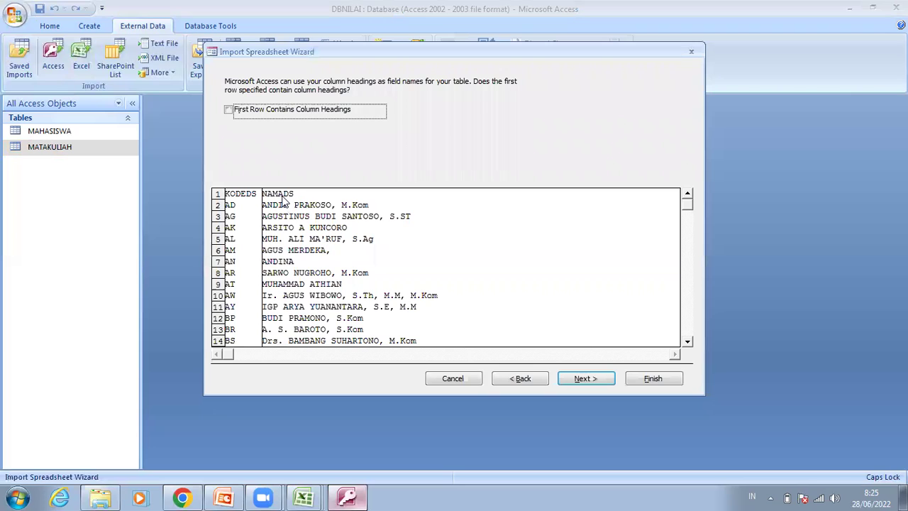
left_click(230, 112)
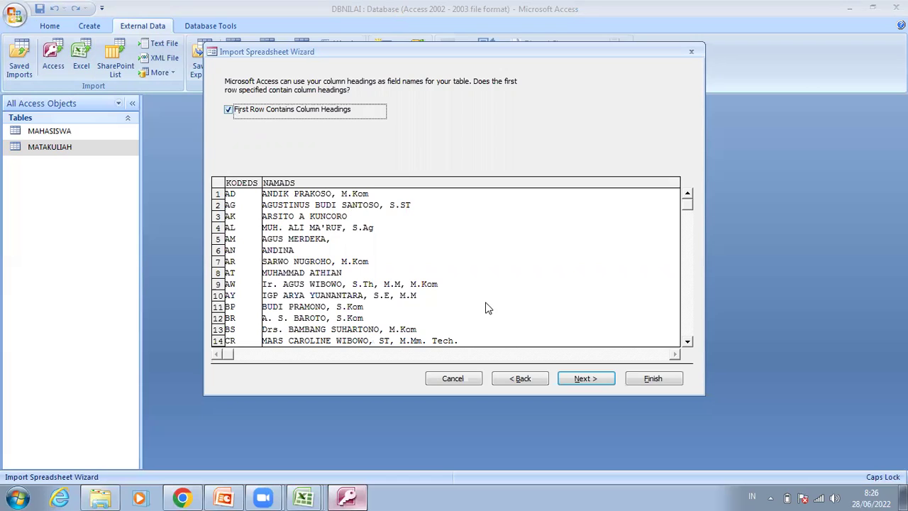
left_click(581, 380)
left_click(581, 379)
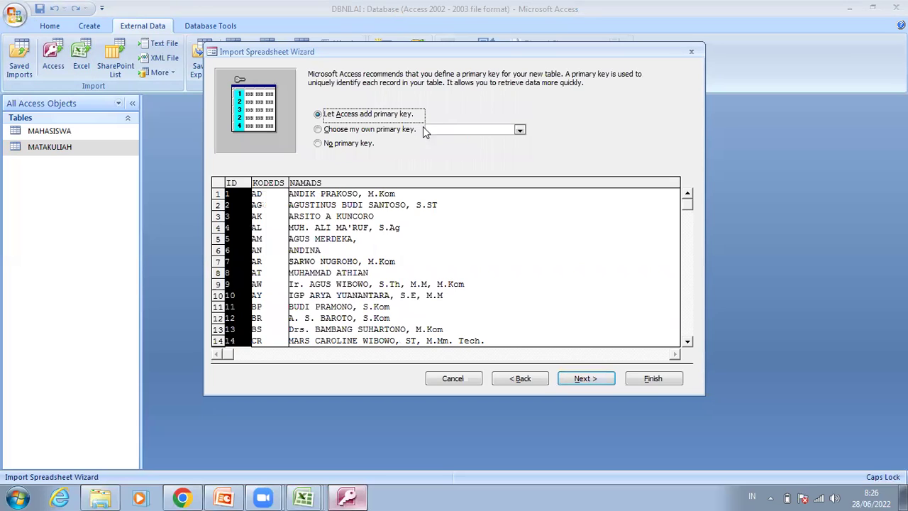
left_click(520, 132)
left_click(520, 133)
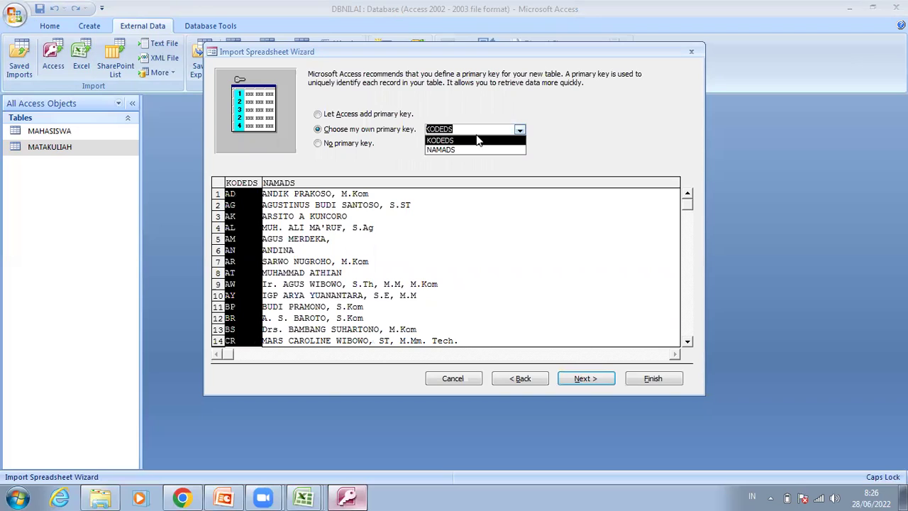
left_click(478, 142)
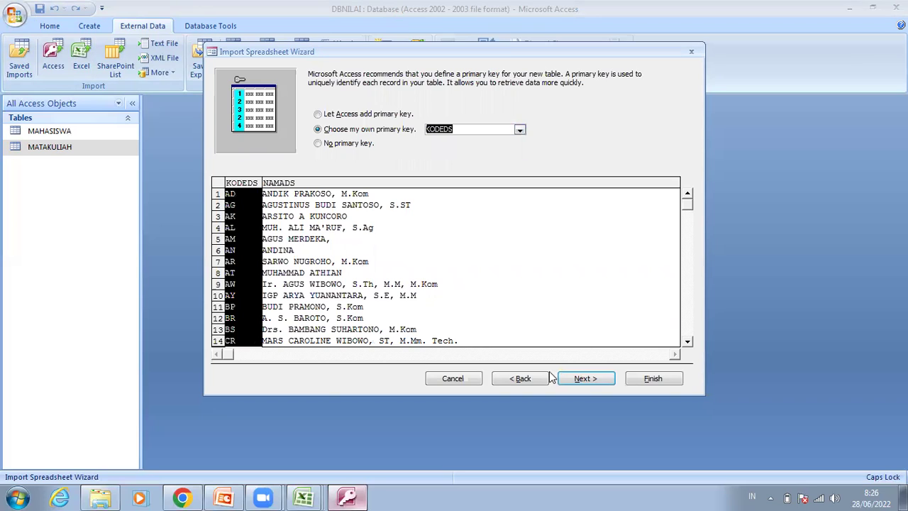
Name the imported table DOSEN, finish the import and close the wizard without saving the import steps.
left_click(590, 380)
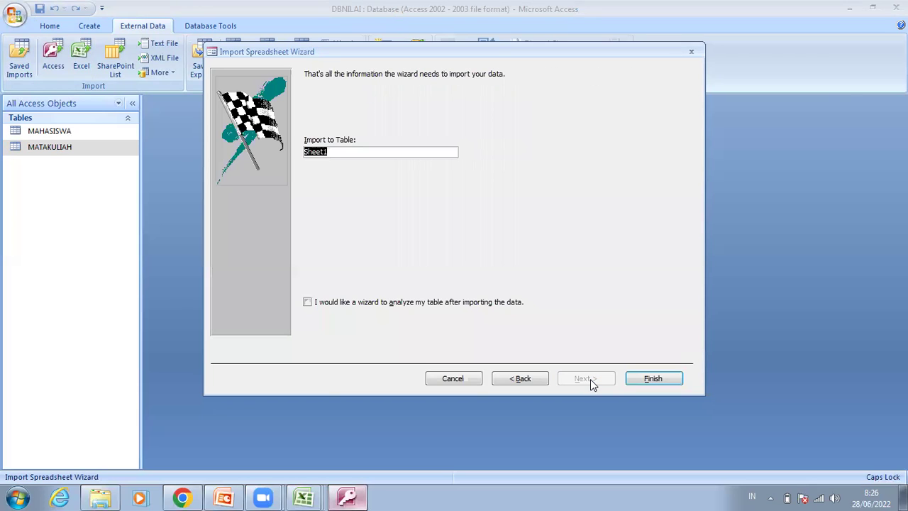
type("DOSEN")
left_click(655, 379)
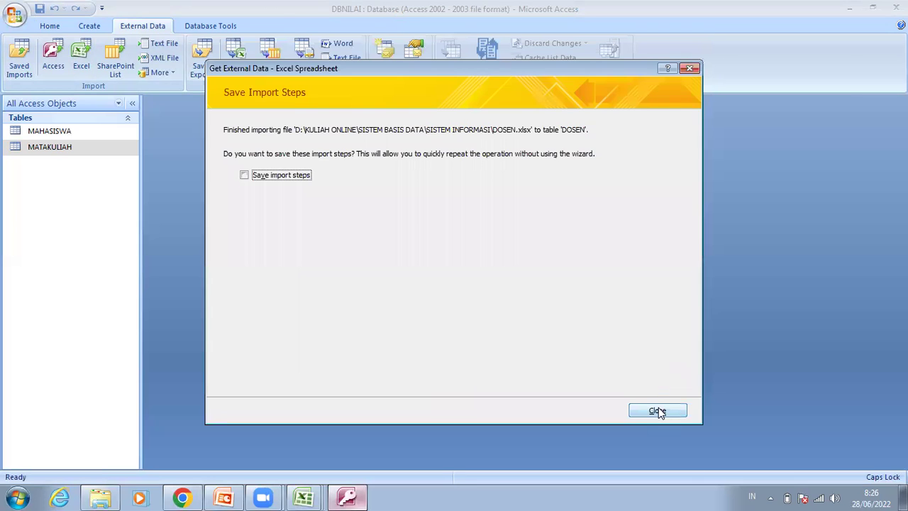
left_click(658, 410)
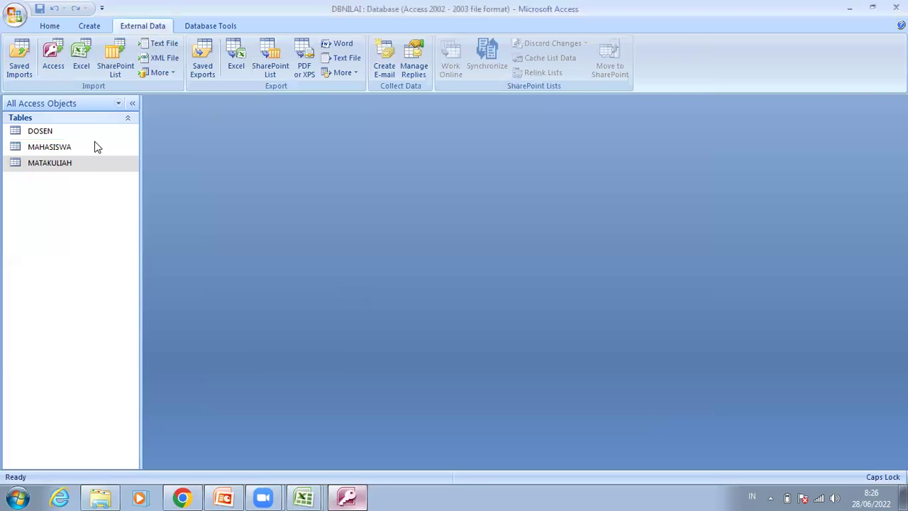
Open the DOSEN table in Design View and set the field size of KODEDS to 2 and of NAMADS to 35.
double_click(51, 129)
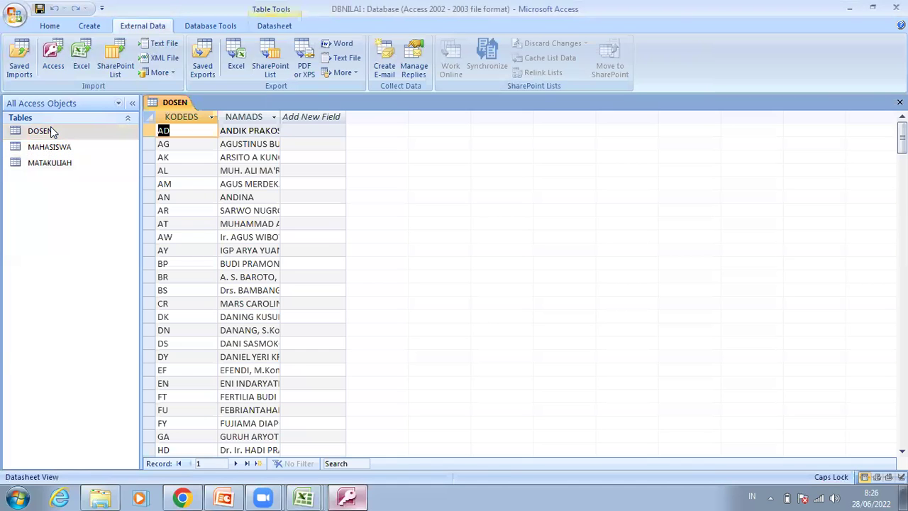
left_click(49, 25)
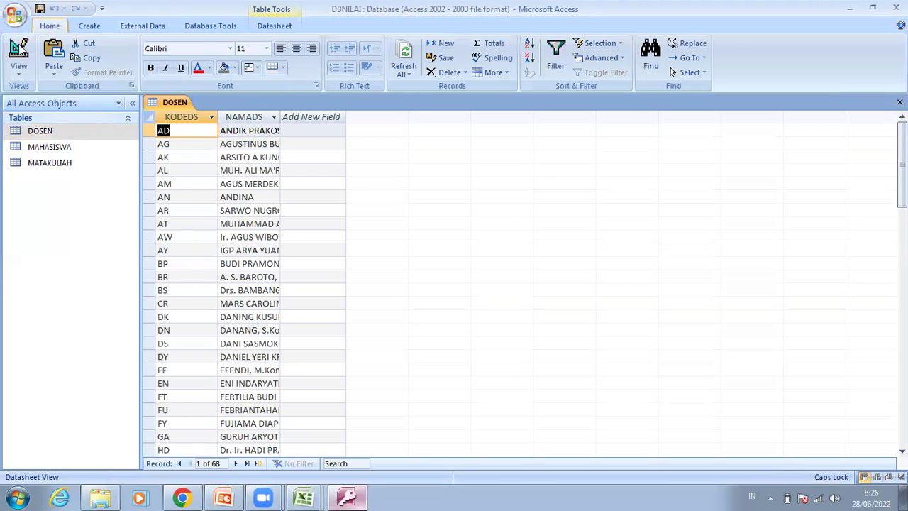
left_click(19, 51)
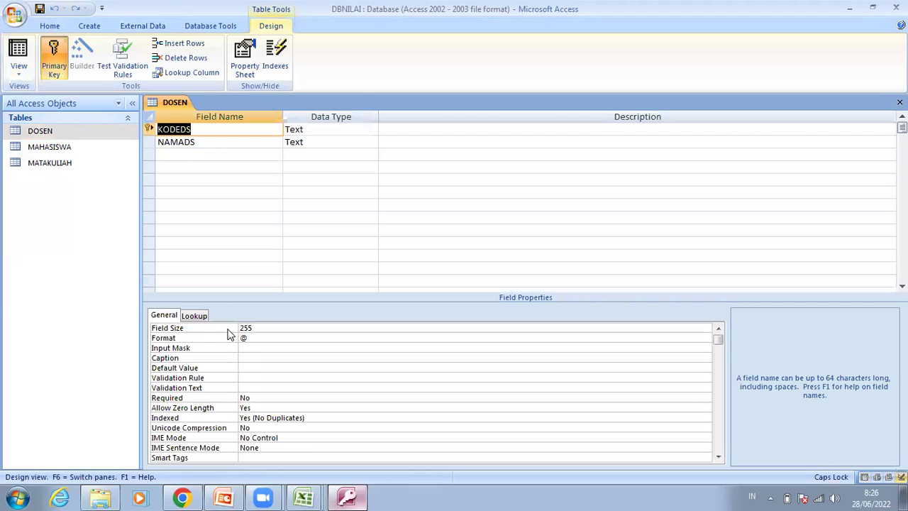
key("F6")
type("2")
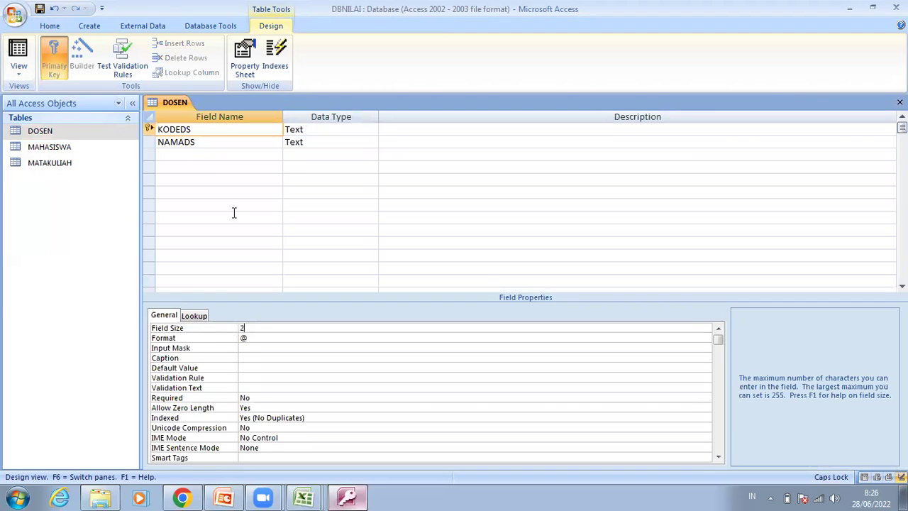
left_click(209, 142)
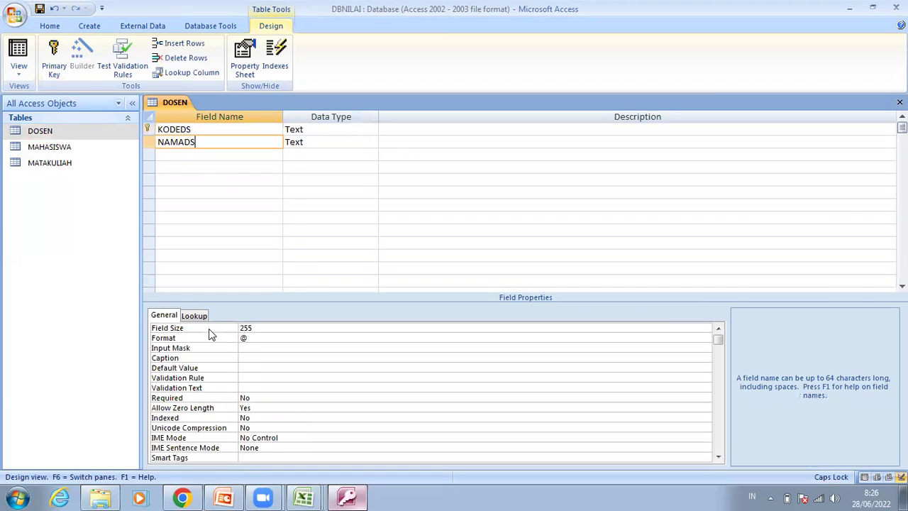
key("F6")
type("35")
Save the DOSEN design while switching to Datasheet View, accepting the shorter field sizes.
left_click(20, 57)
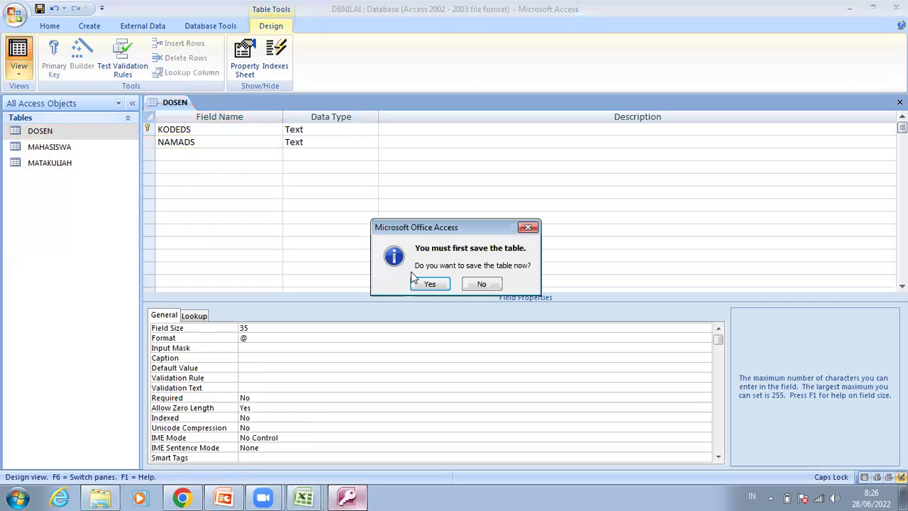
left_click(430, 285)
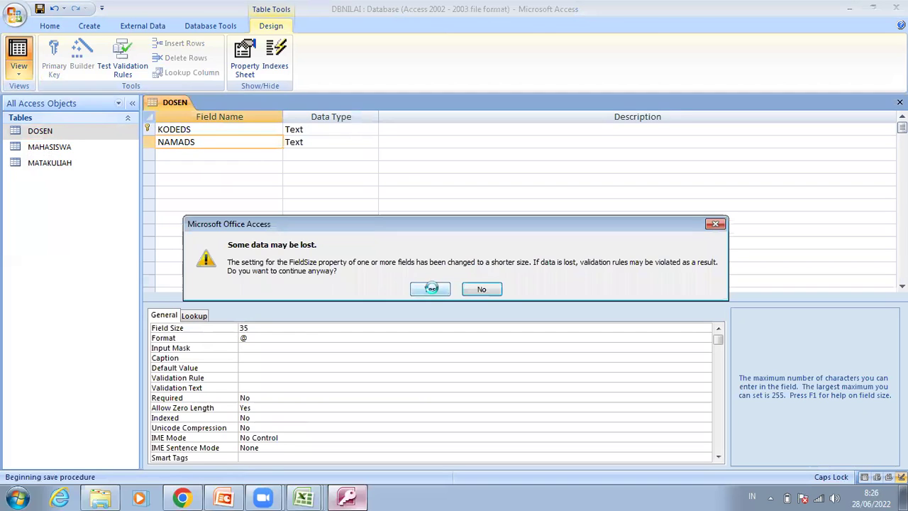
left_click(432, 288)
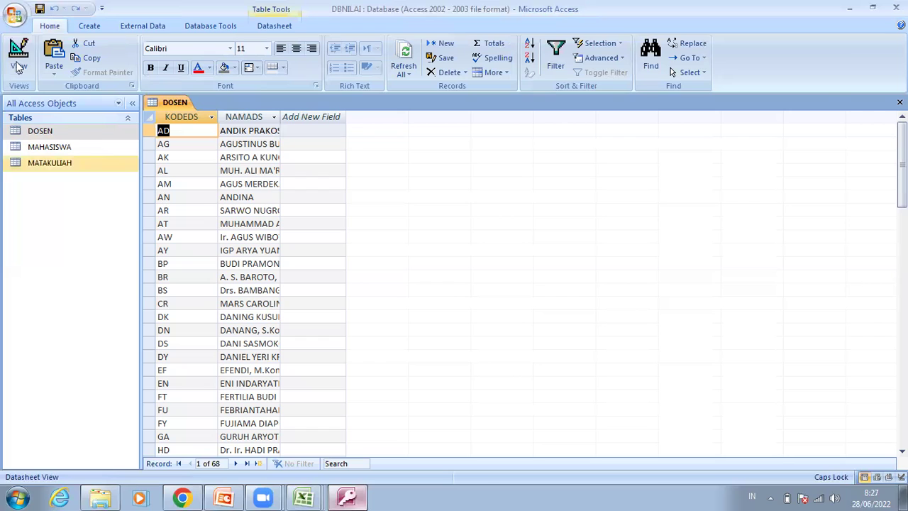
Review the DOSEN design and the MAHASISWA and MATAKULIAH datasheets, and close all open tables.
left_click(17, 52)
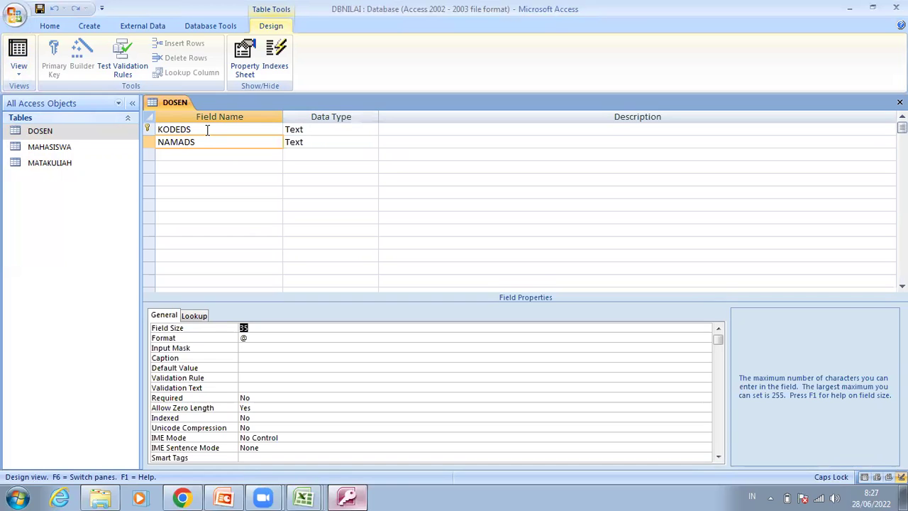
left_click(66, 150)
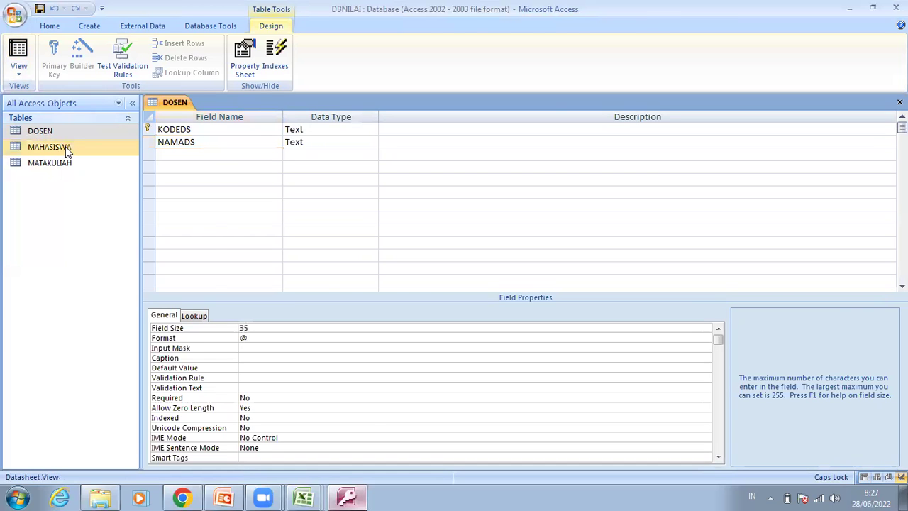
double_click(67, 150)
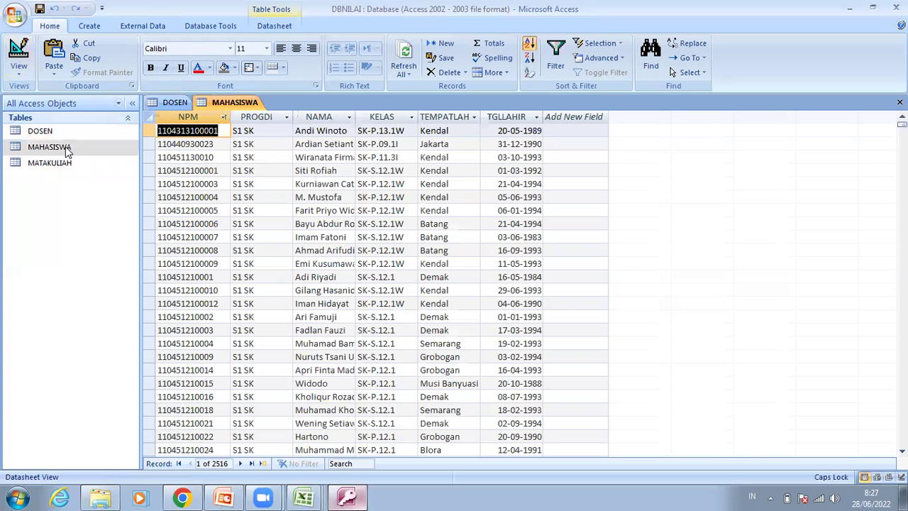
left_click(175, 104)
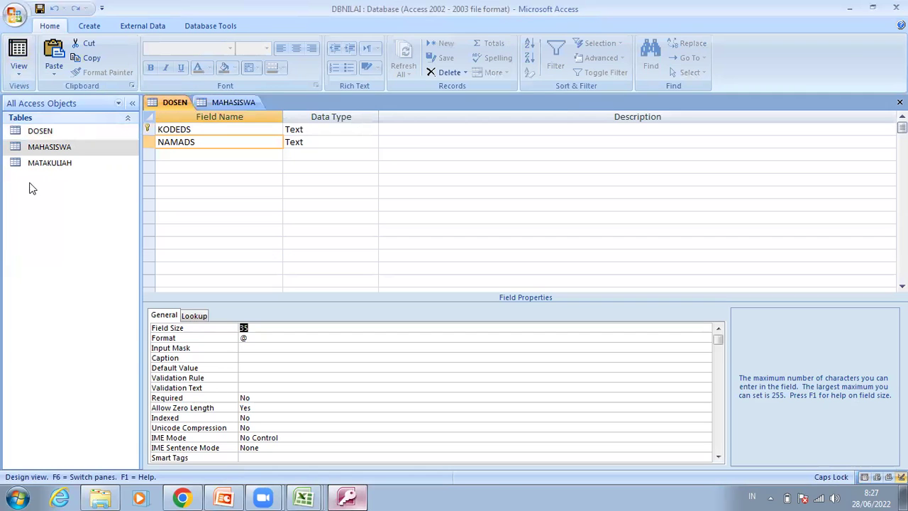
double_click(58, 164)
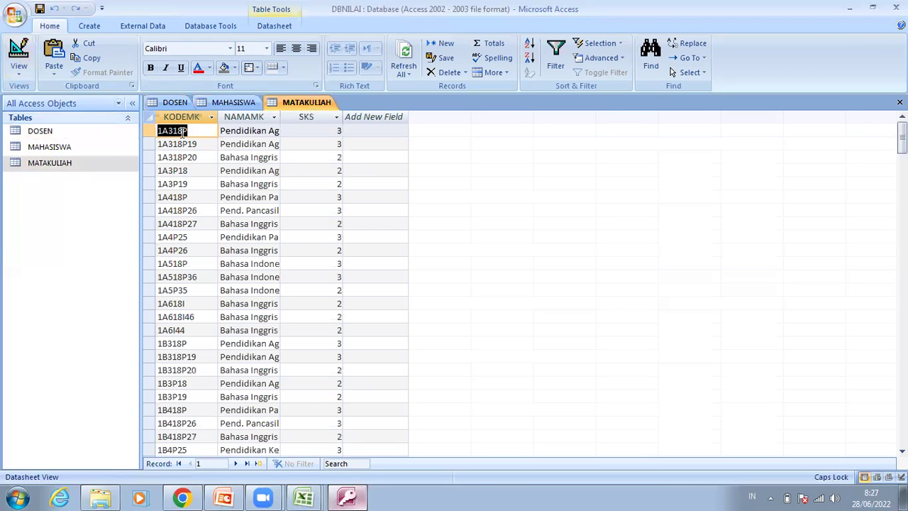
right_click(306, 102)
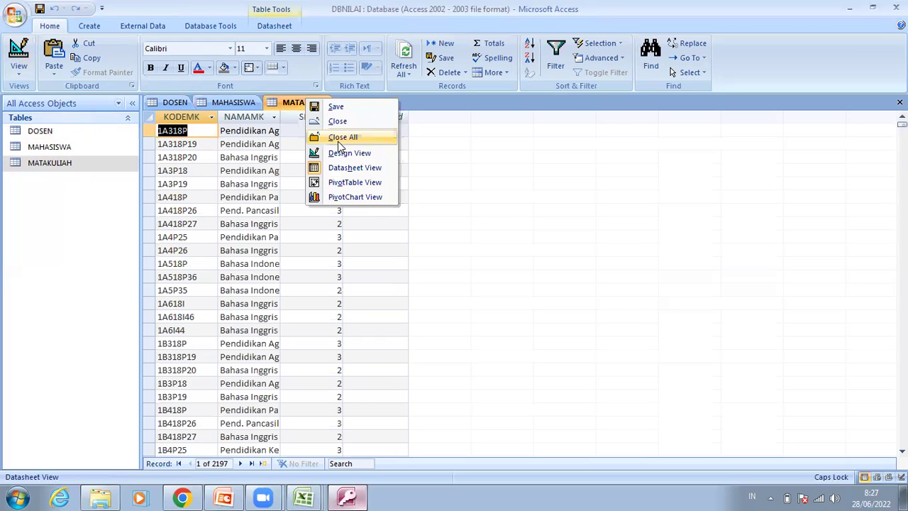
left_click(342, 137)
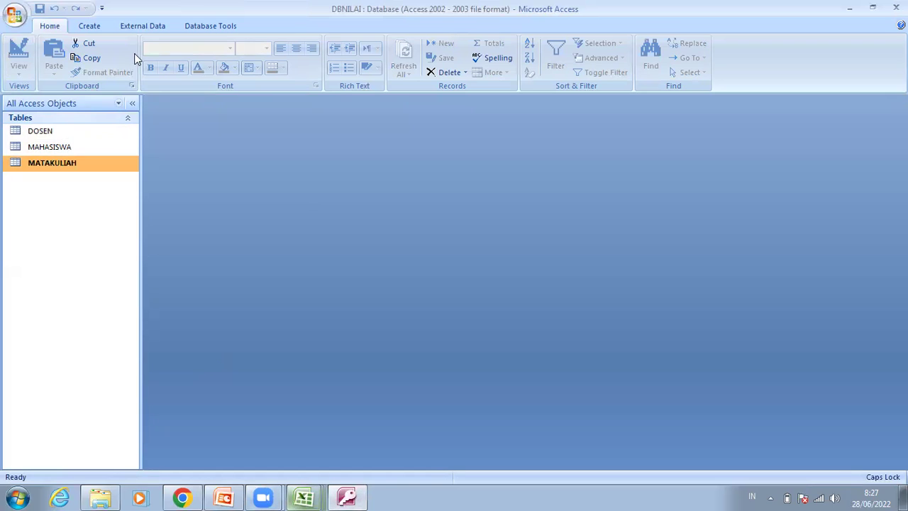
Start an Excel import of PENGAMPU.xlsx from the SISTEM INFORMASI folder into a new table in the current database.
left_click(139, 28)
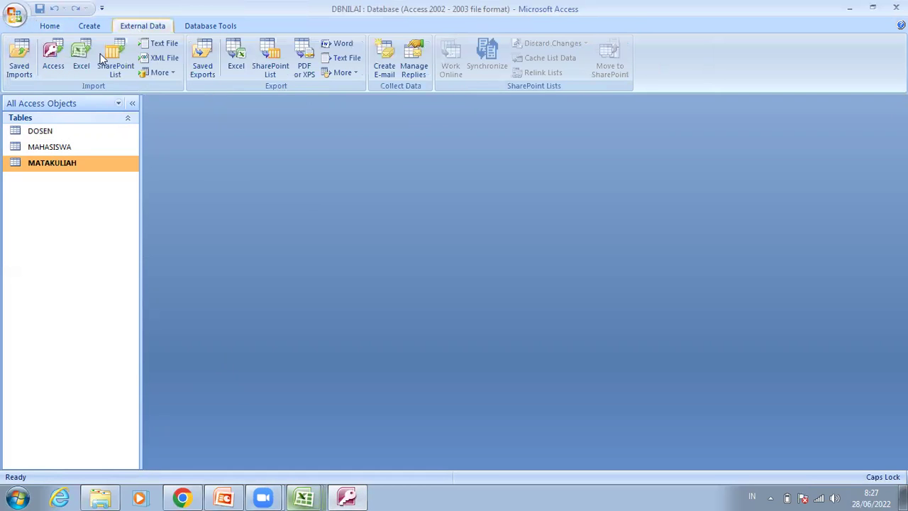
left_click(83, 53)
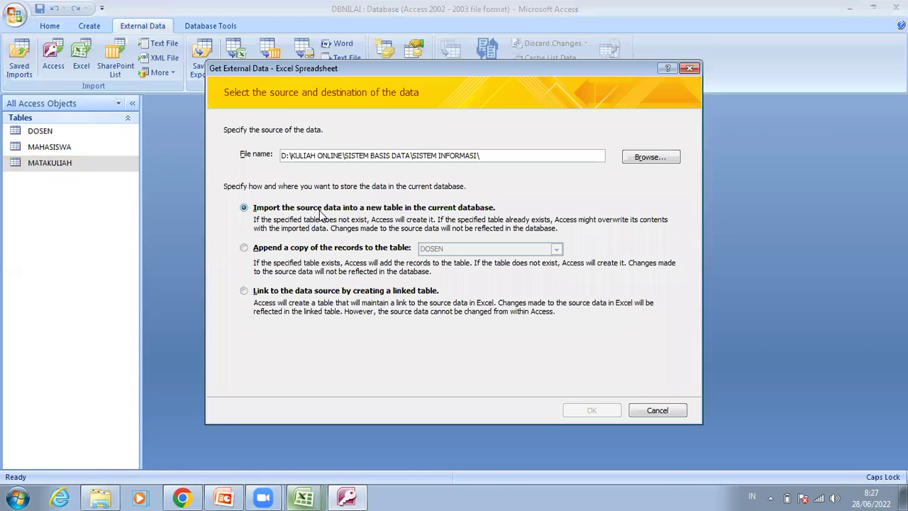
left_click(659, 159)
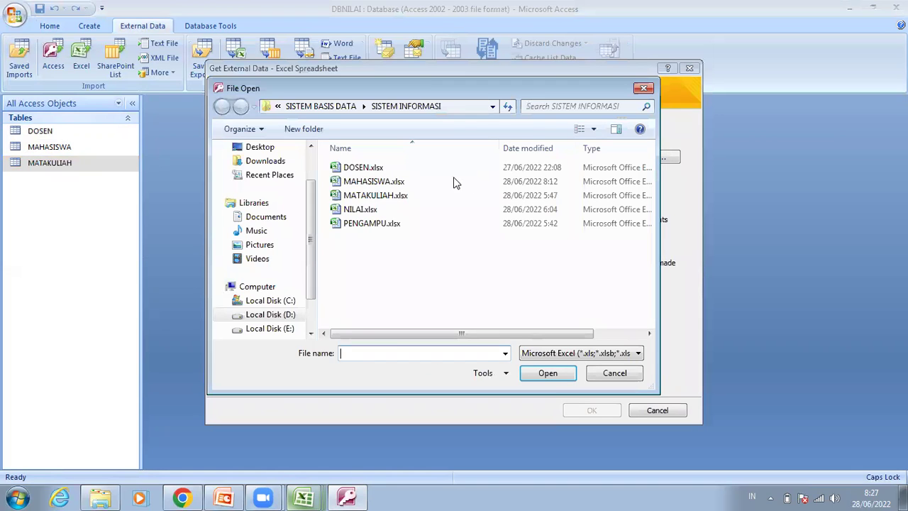
left_click(388, 224)
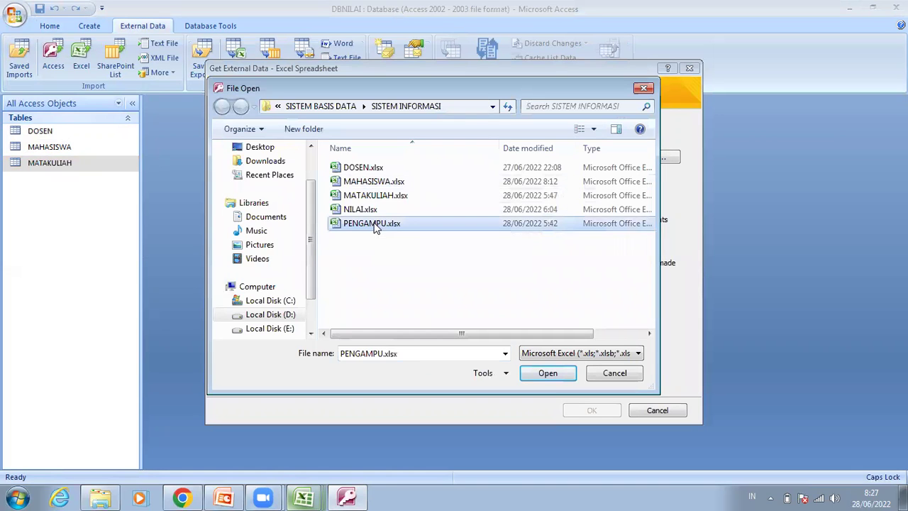
left_click(549, 373)
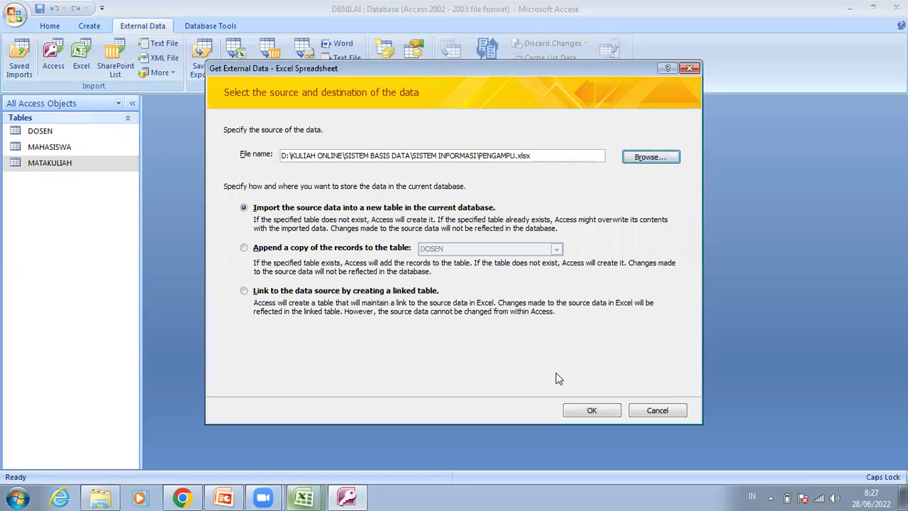
left_click(592, 410)
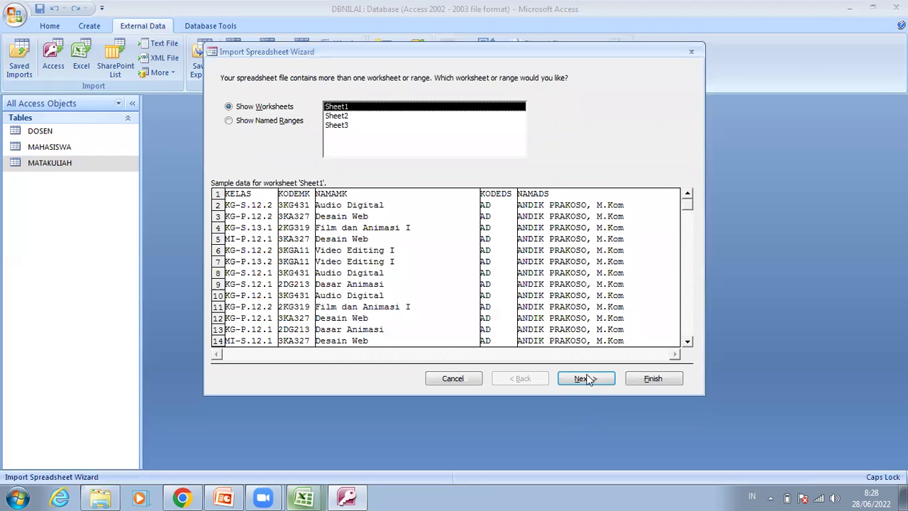
Use the first row of the PENGAMPU Sheet1 as column headings and import the data with no primary key.
left_click(586, 379)
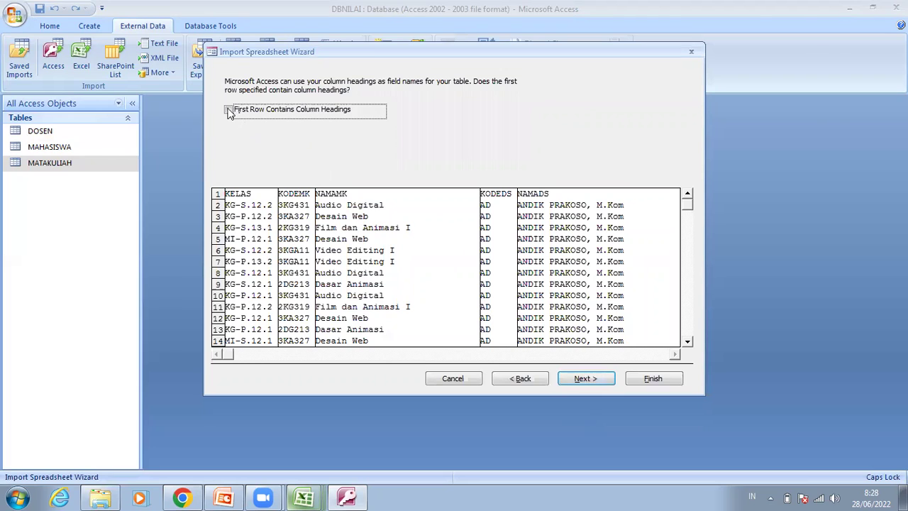
left_click(228, 110)
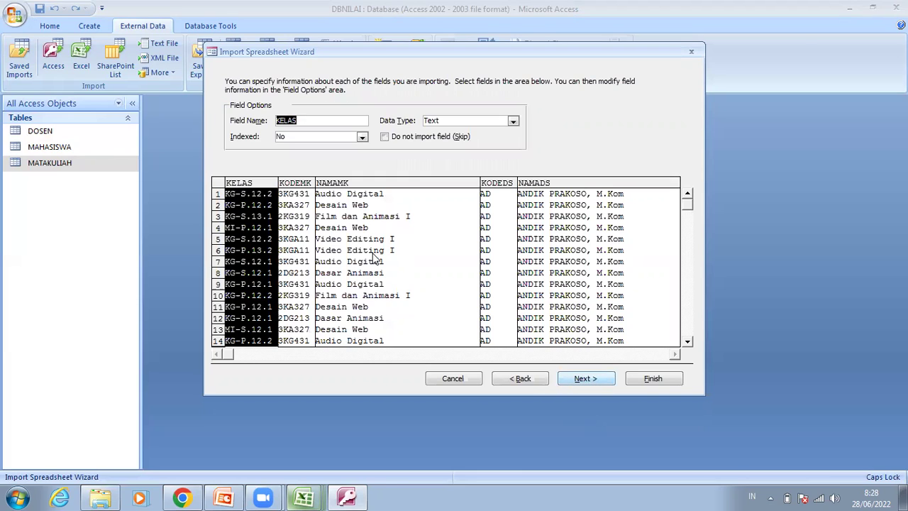
left_click(260, 224)
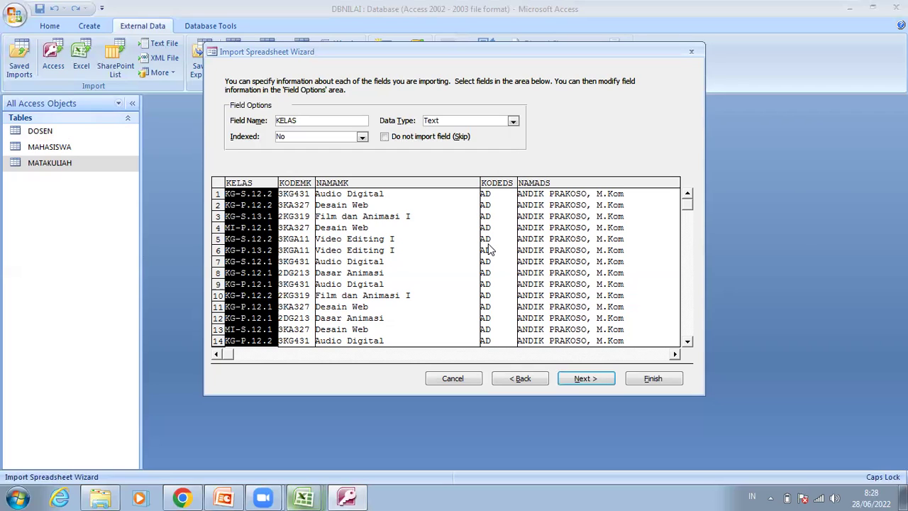
left_click(586, 379)
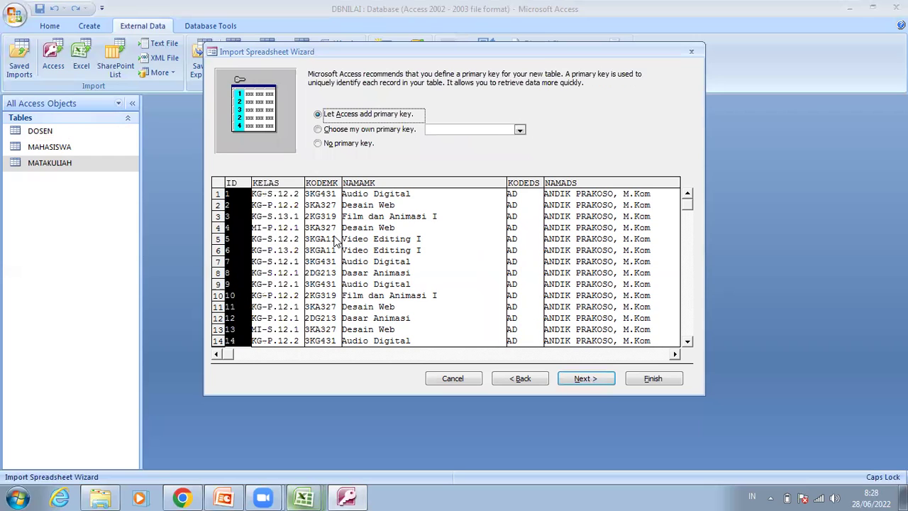
left_click(332, 145)
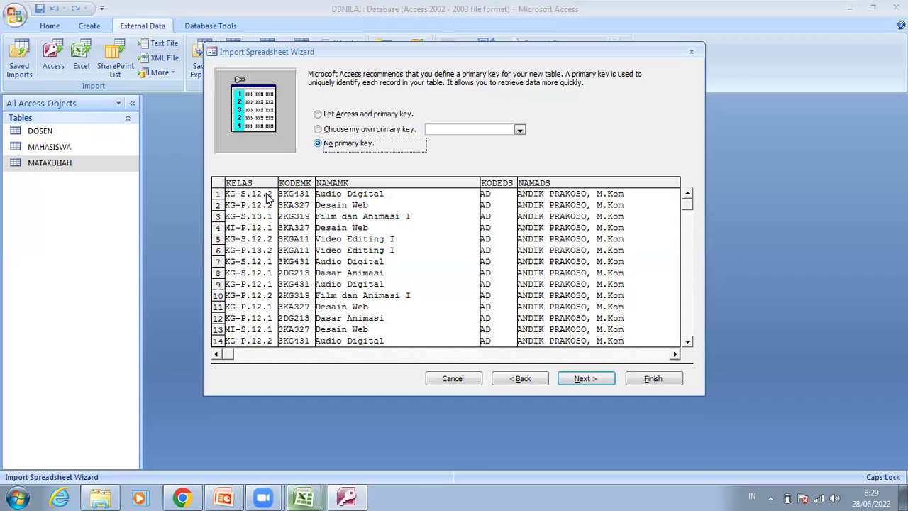
Name the imported table PENGAMPU and finish the import.
left_click(584, 378)
type("PENGAMPU")
key("Return")
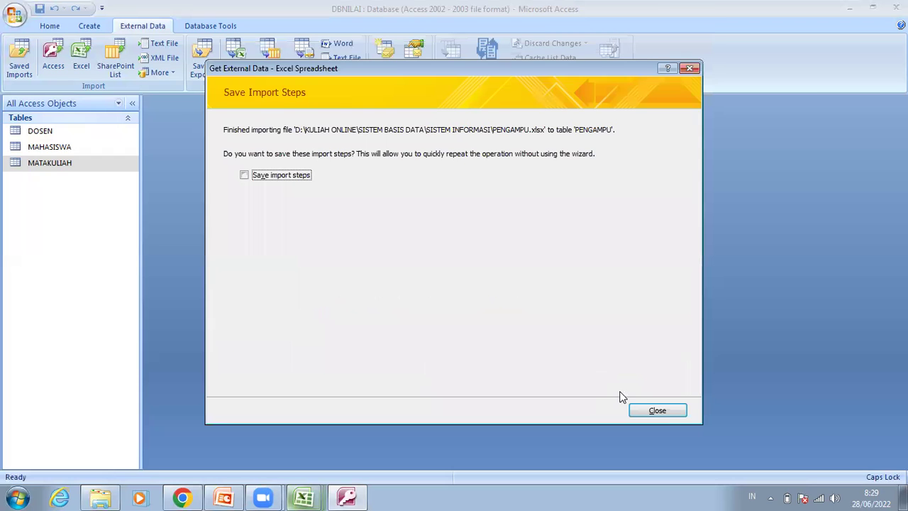
Close the import wizard without saving the import steps and open the PENGAMPU table in Design view.
left_click(666, 418)
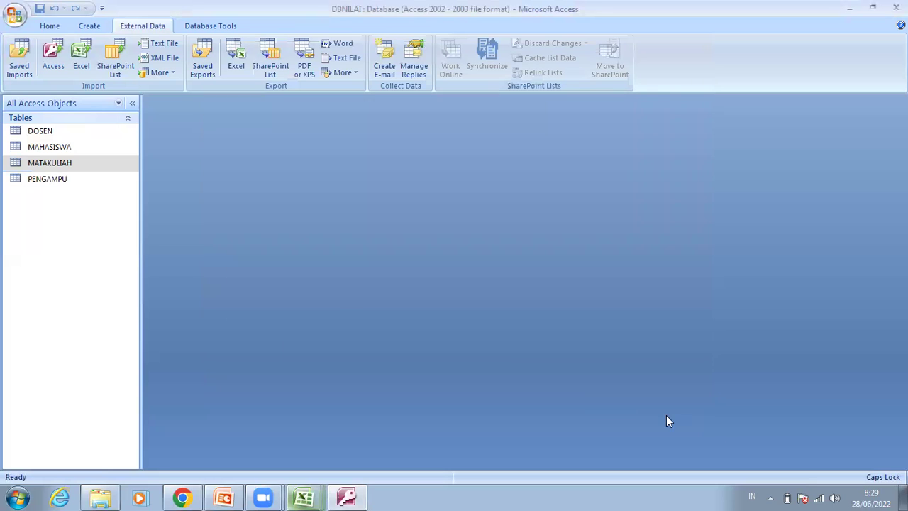
left_click(61, 183)
double_click(61, 183)
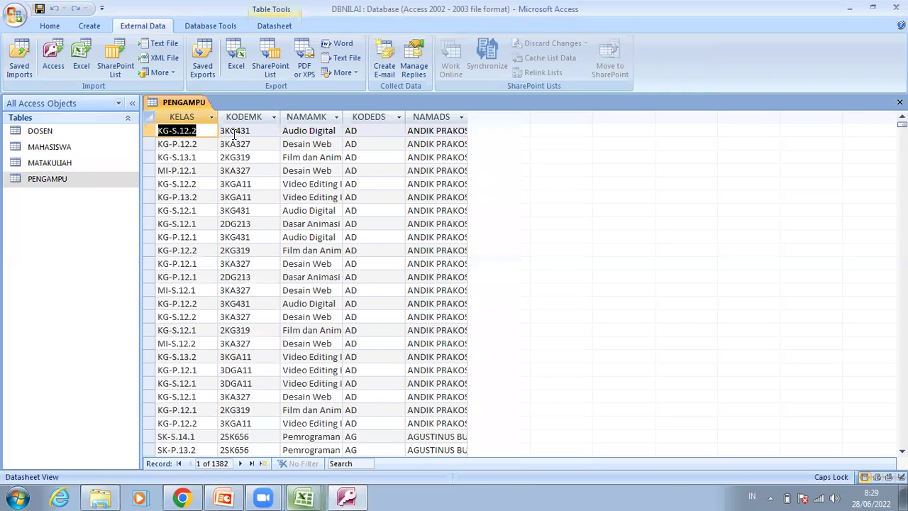
left_click(50, 27)
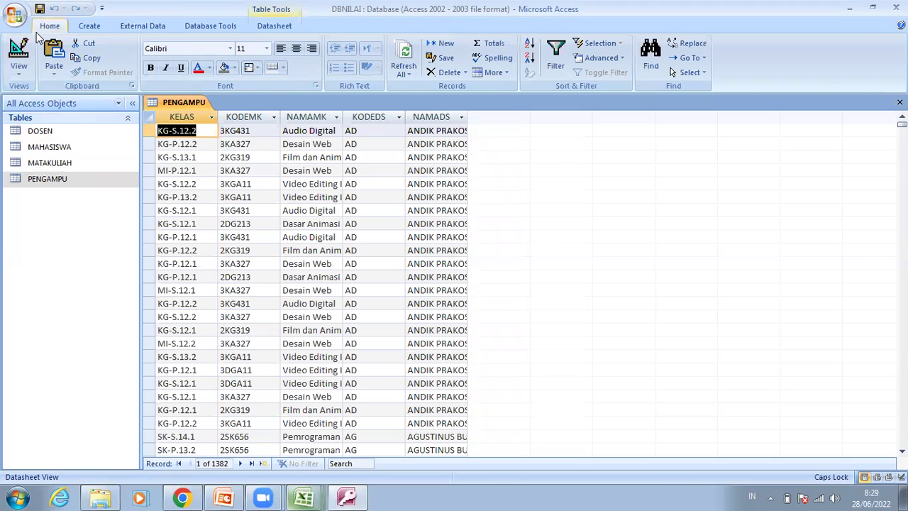
left_click(18, 51)
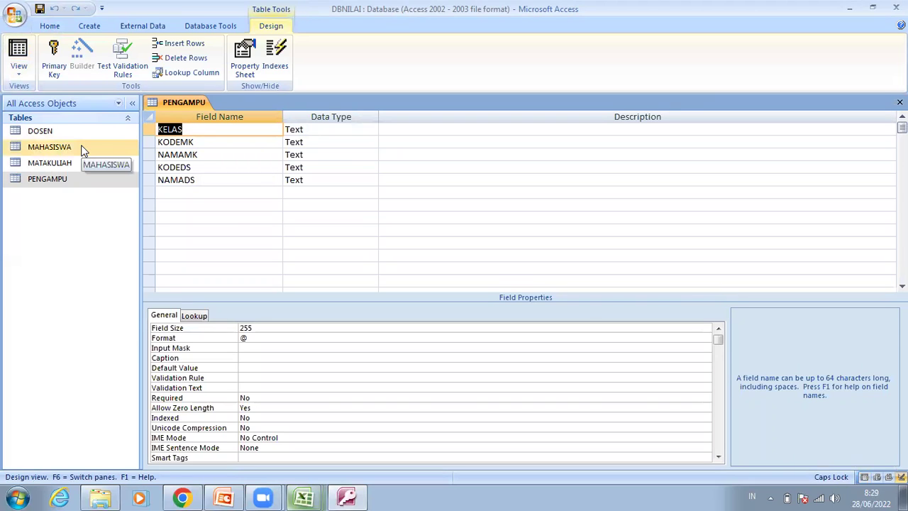
Check the KELAS field size in the MAHASISWA design and set the PENGAMPU table's KELAS field size to 10.
right_click(82, 150)
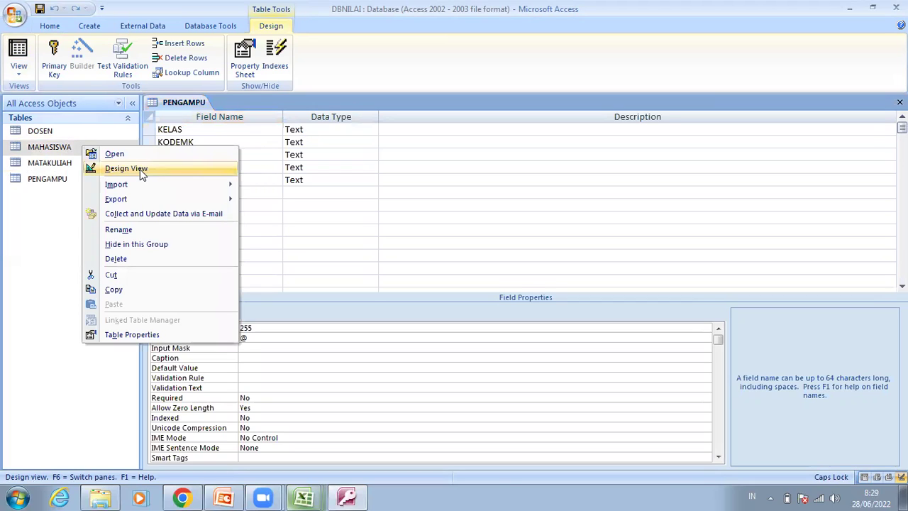
left_click(141, 169)
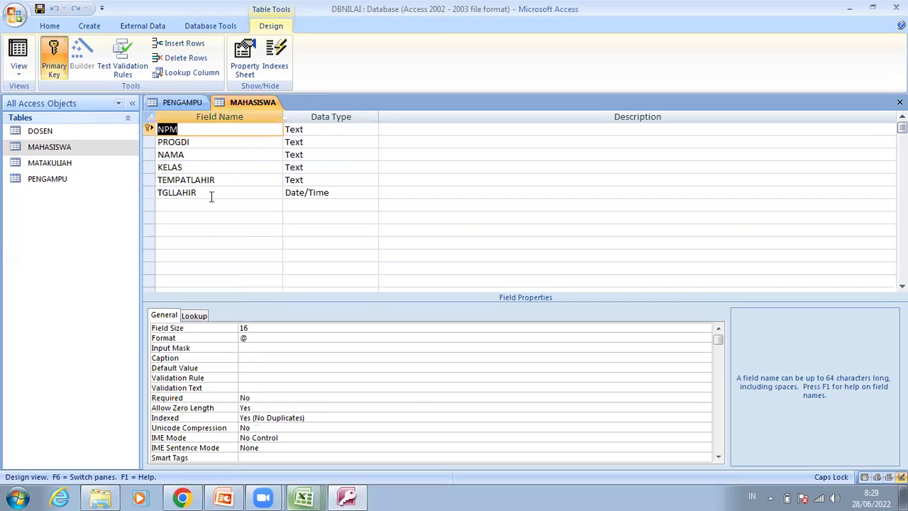
left_click(218, 164)
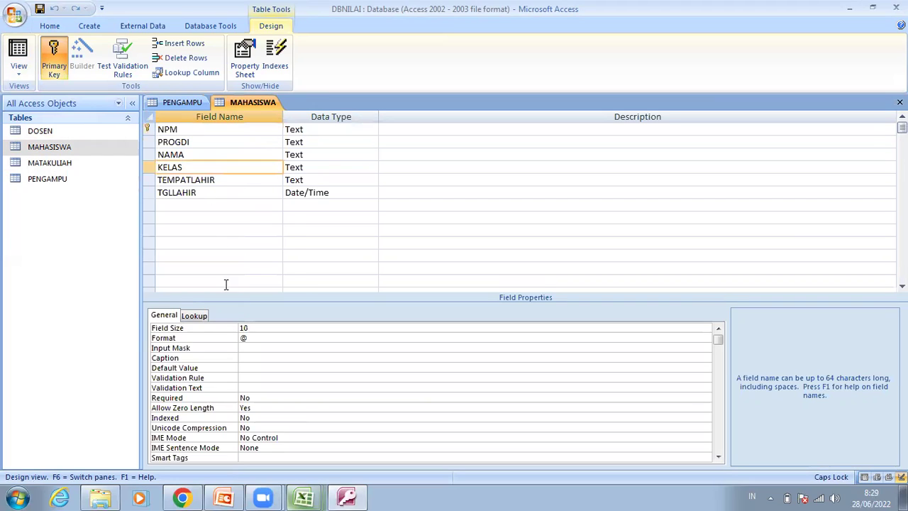
left_click(178, 102)
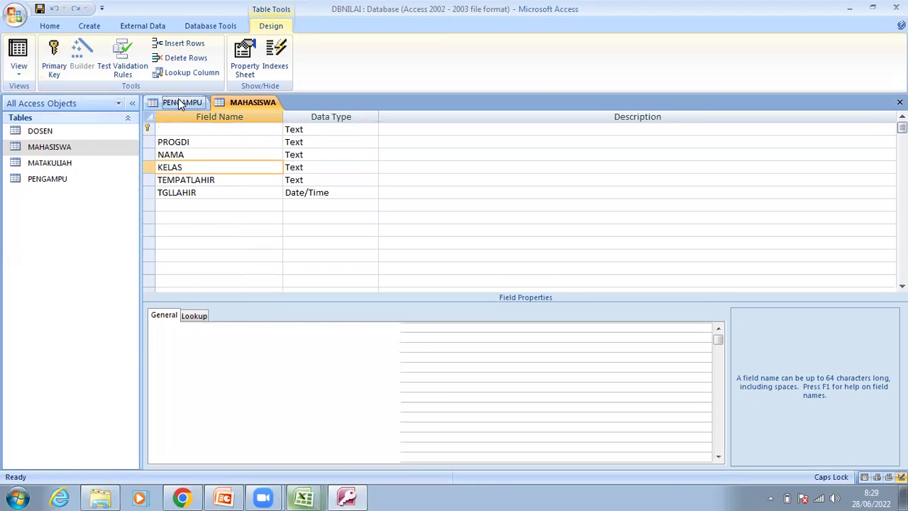
left_click(220, 331)
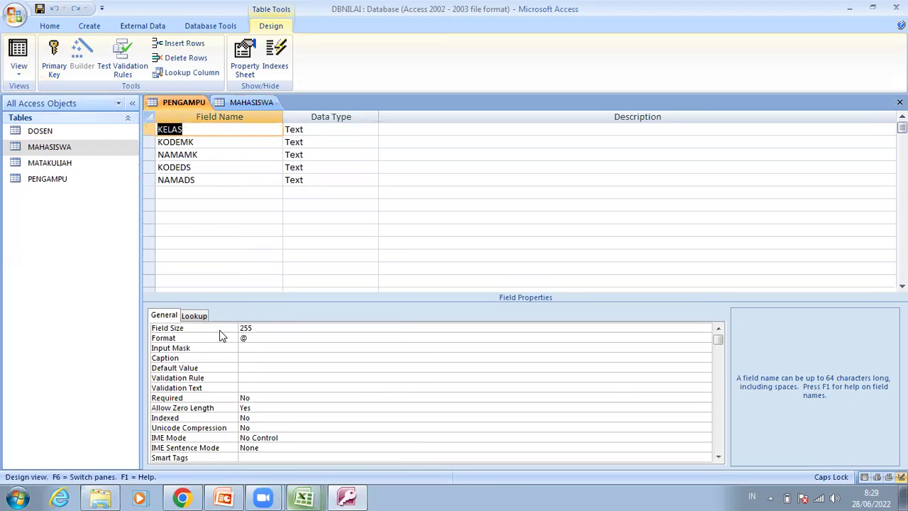
type("1")
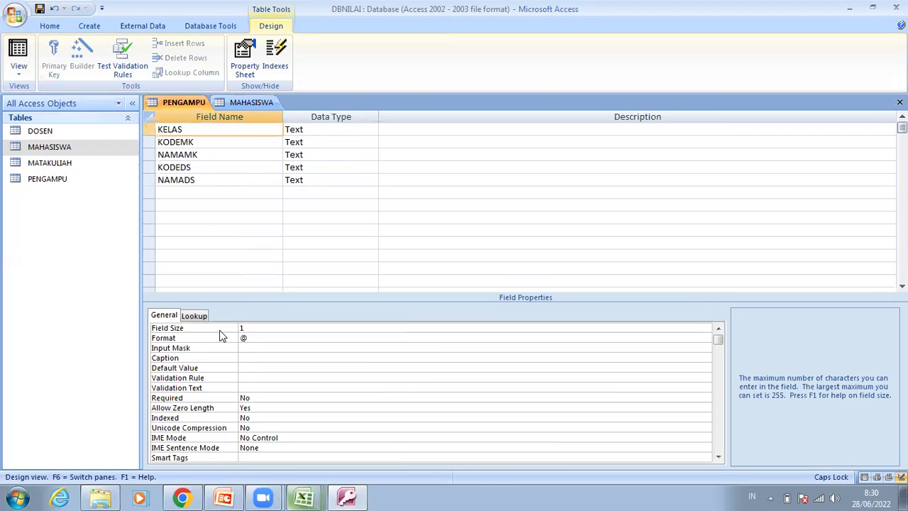
type("0")
Check the KODEMK field size in the MATAKULIAH design and set the PENGAMPU table's KODEMK field size to 8.
left_click(210, 142)
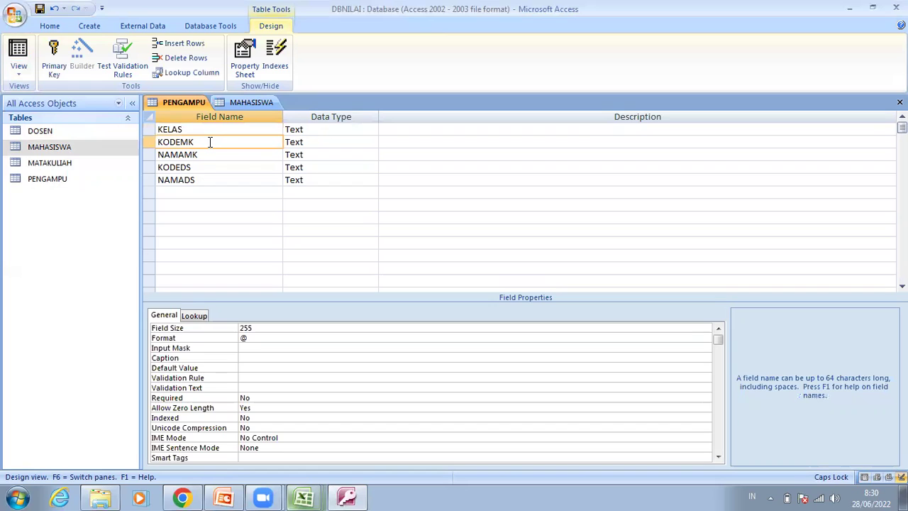
right_click(70, 170)
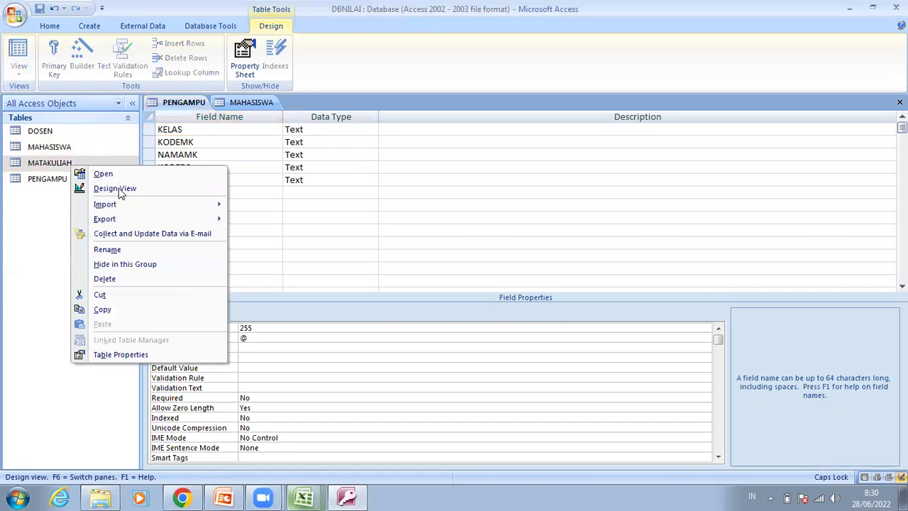
left_click(117, 188)
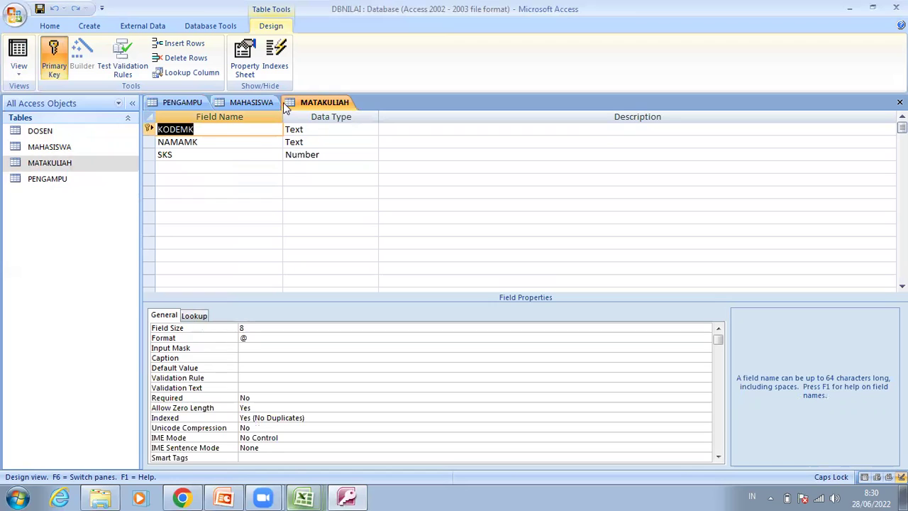
left_click(186, 103)
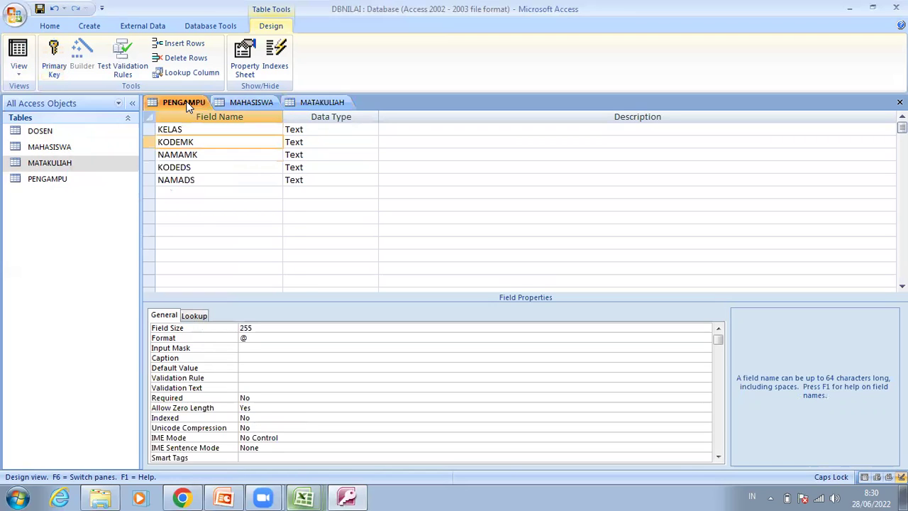
left_click(211, 330)
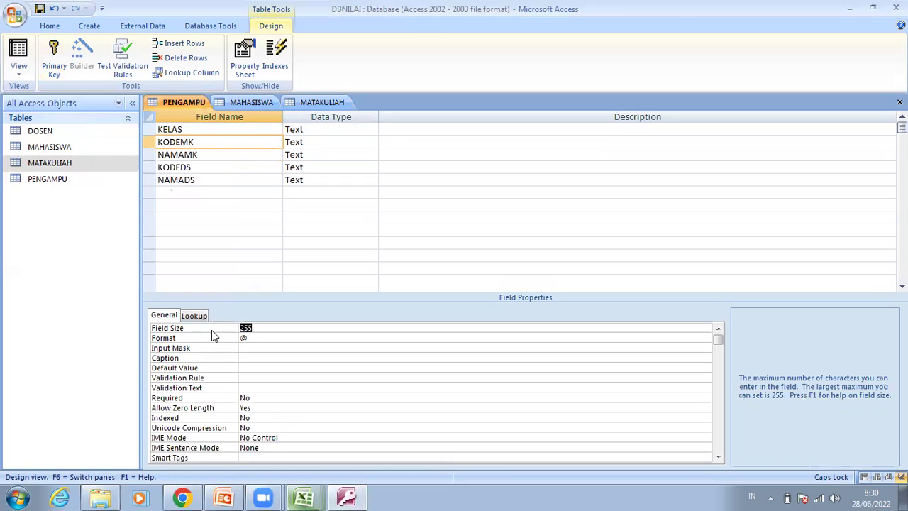
type("8")
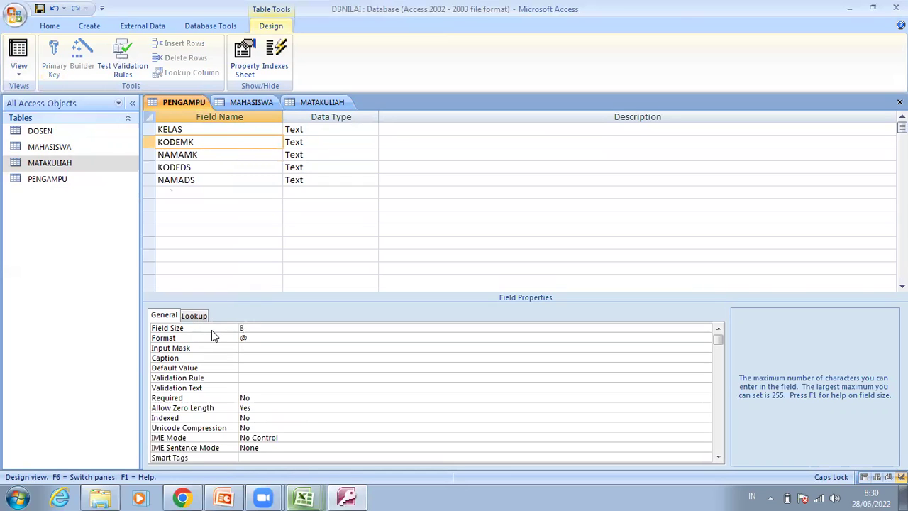
Check the NAMAMK field size in the MATAKULIAH design and set the PENGAMPU table's NAMAMK field size to 50.
left_click(222, 154)
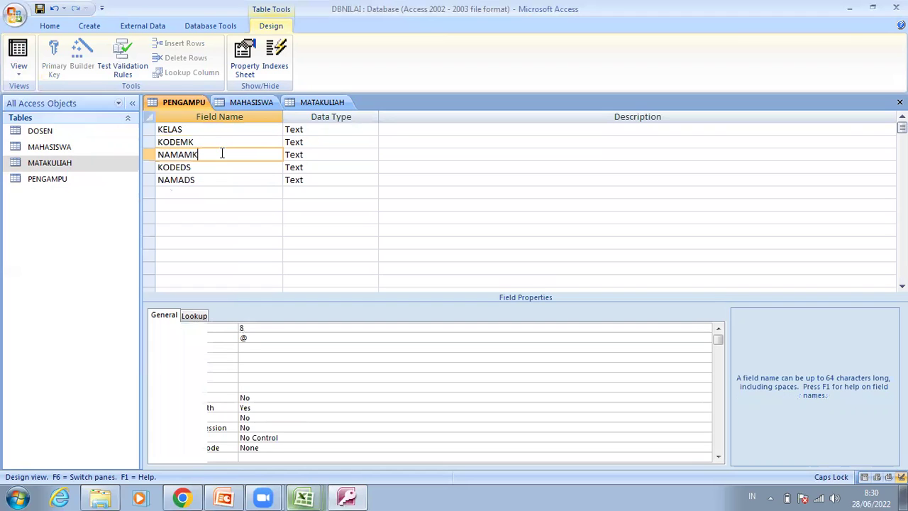
left_click(325, 103)
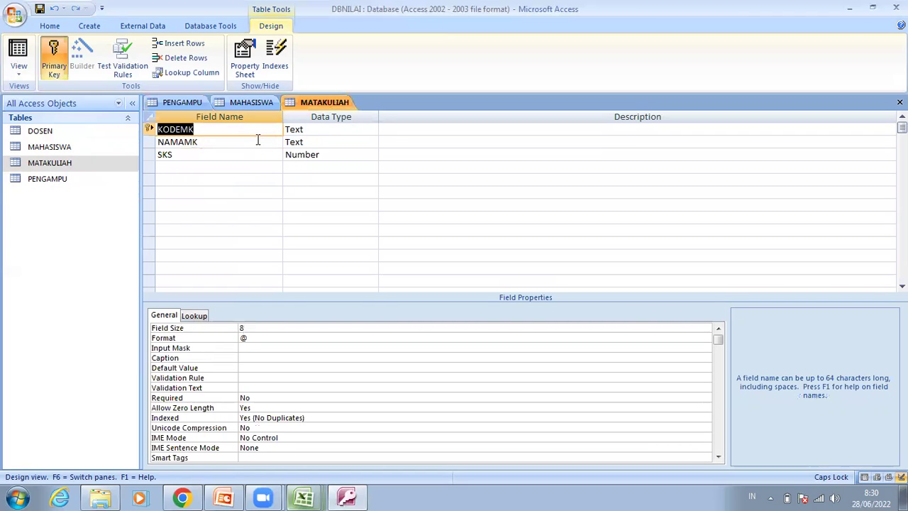
left_click(255, 143)
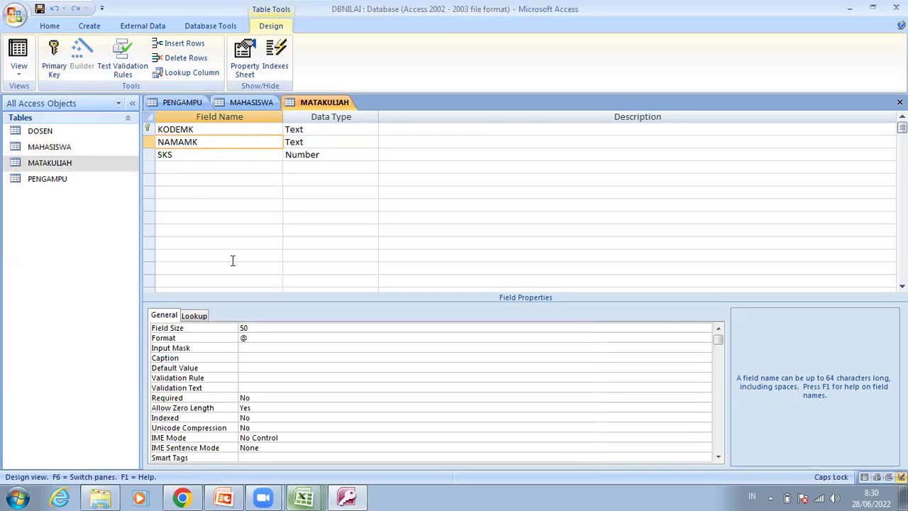
left_click(190, 102)
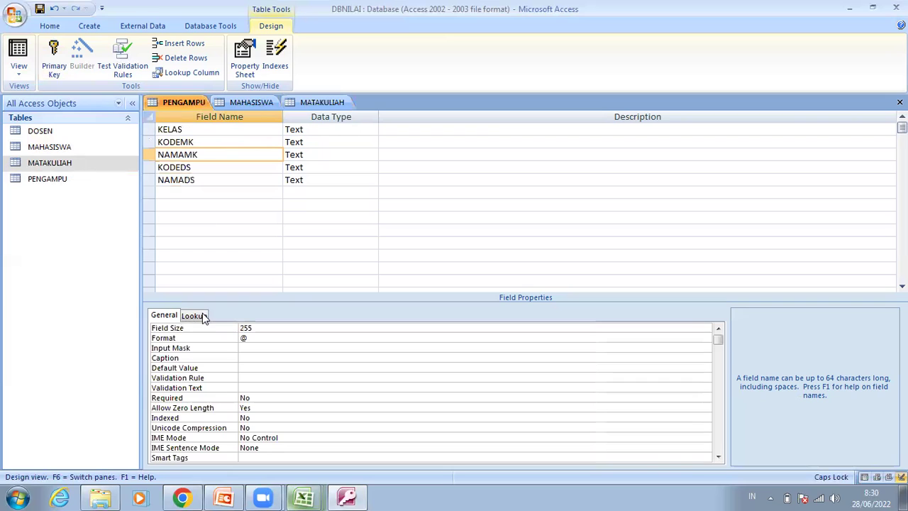
left_click(208, 331)
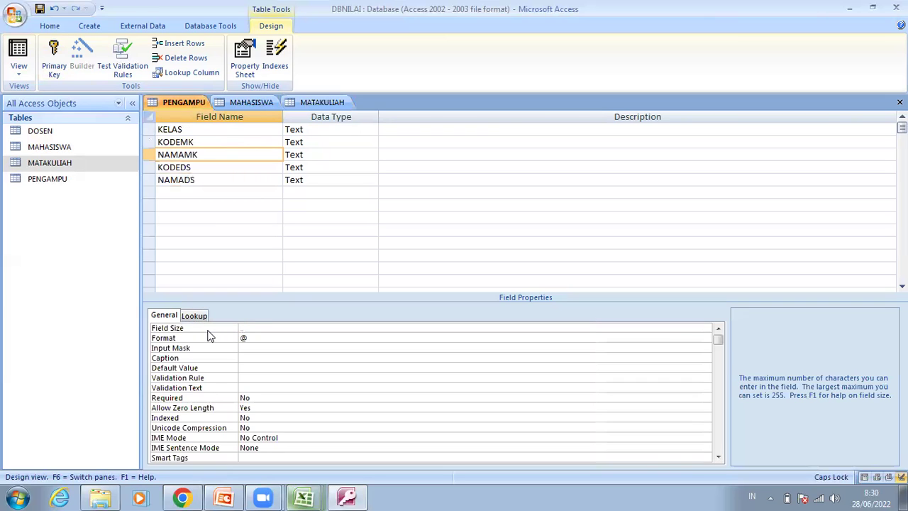
type("50")
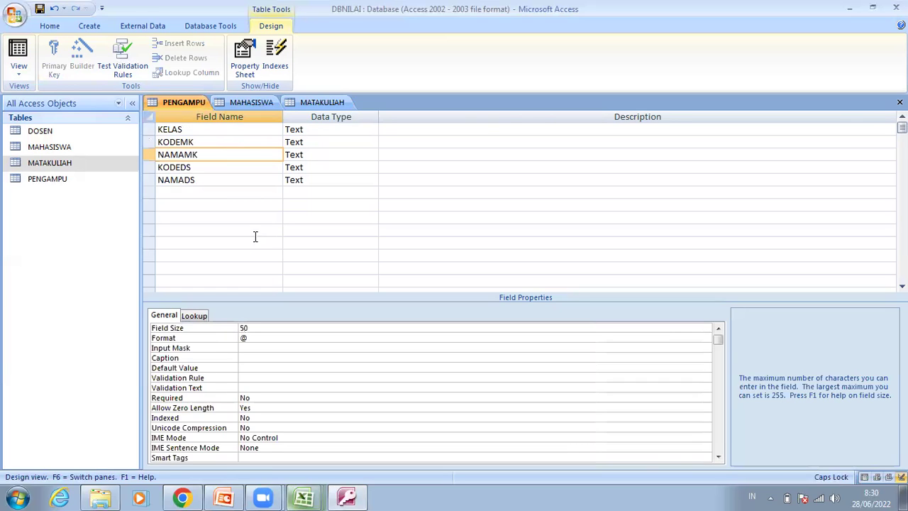
Check the KODEDS field size in the DOSEN design and set the PENGAMPU table's KODEDS field size to 2.
left_click(210, 167)
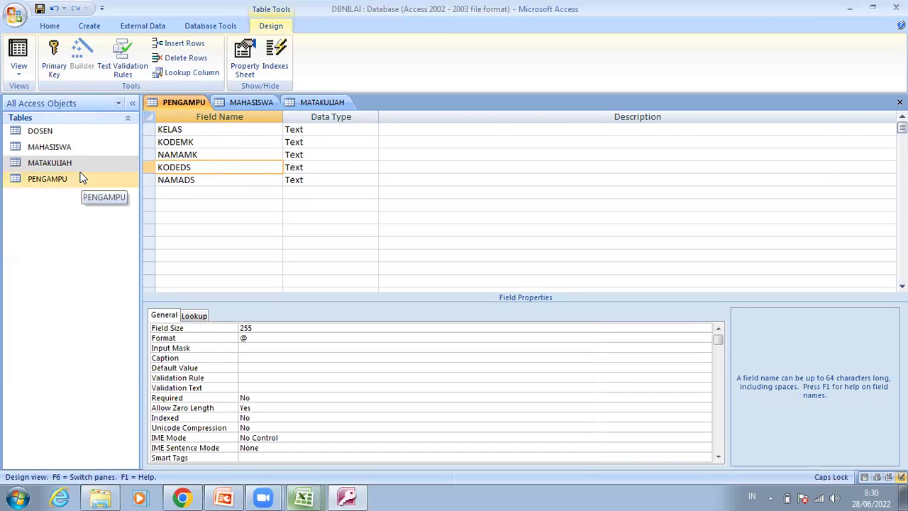
double_click(47, 132)
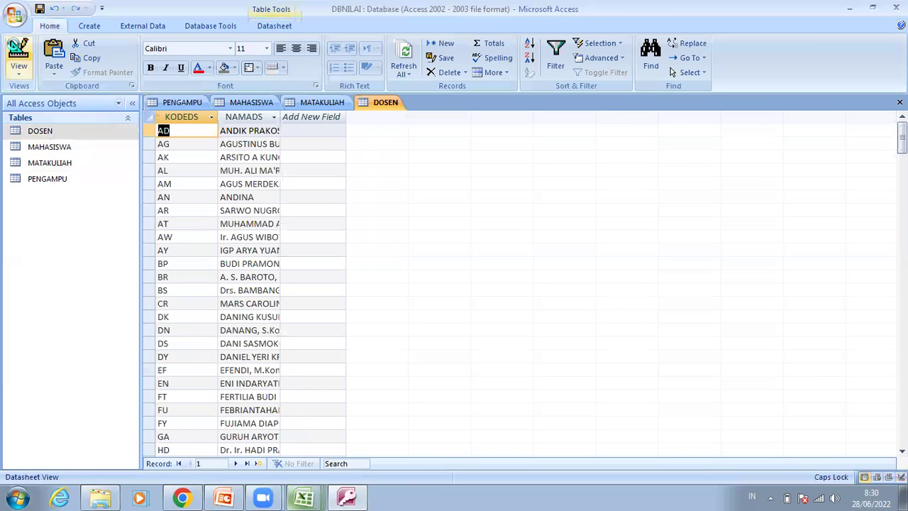
left_click(17, 49)
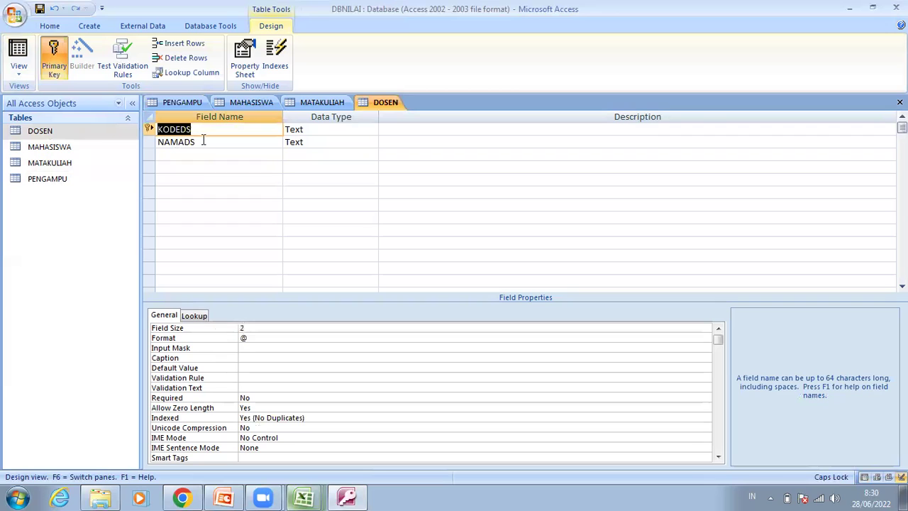
left_click(183, 101)
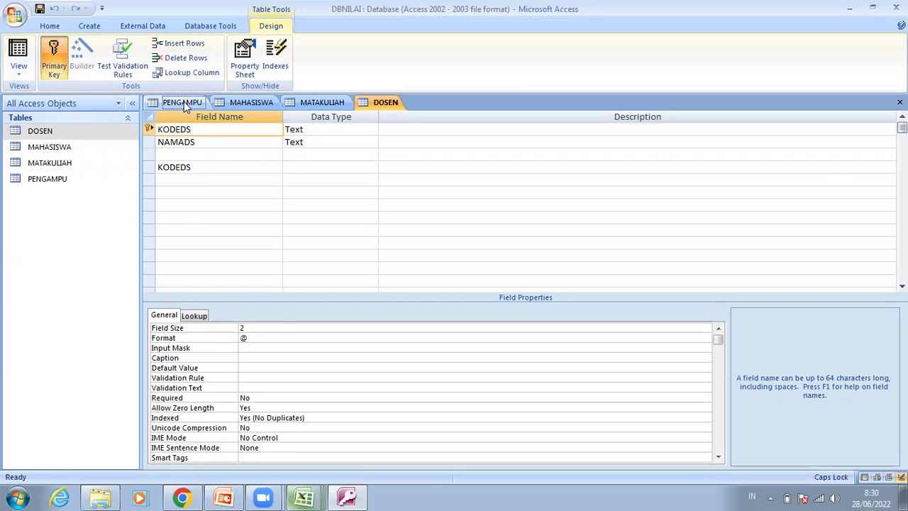
left_click(227, 330)
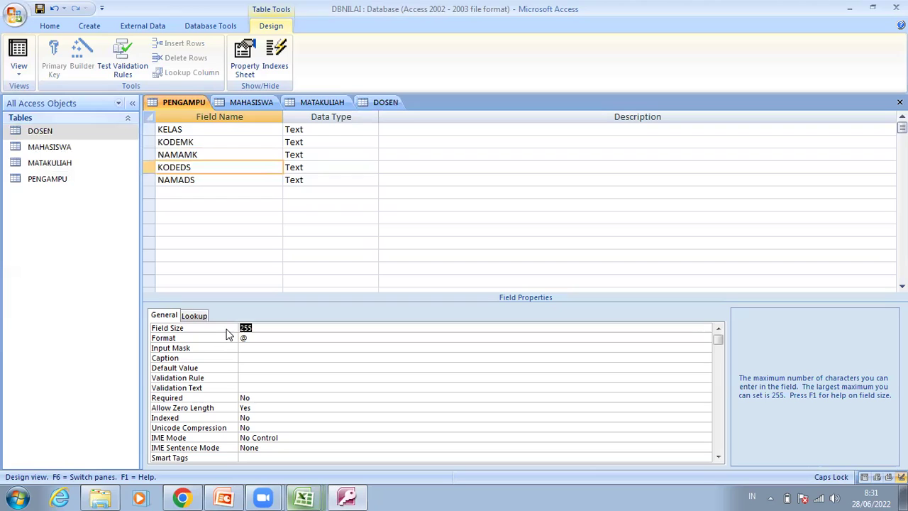
type("2")
left_click(261, 338)
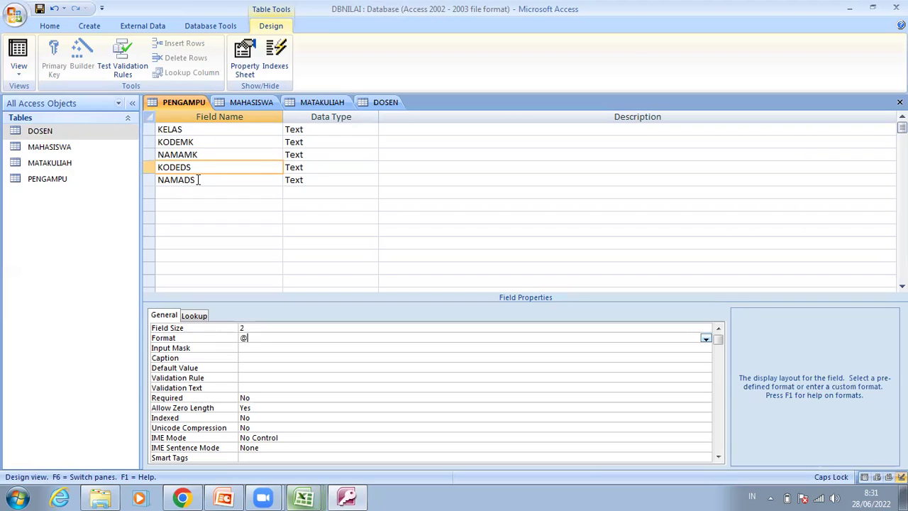
Check the NAMADS field size in the DOSEN design and set the PENGAMPU table's NAMADS field size to 35.
left_click(198, 179)
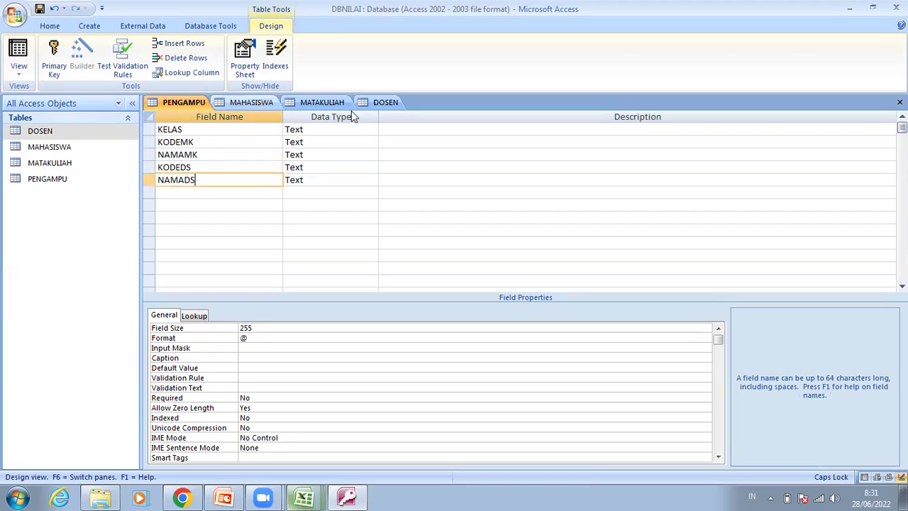
left_click(387, 102)
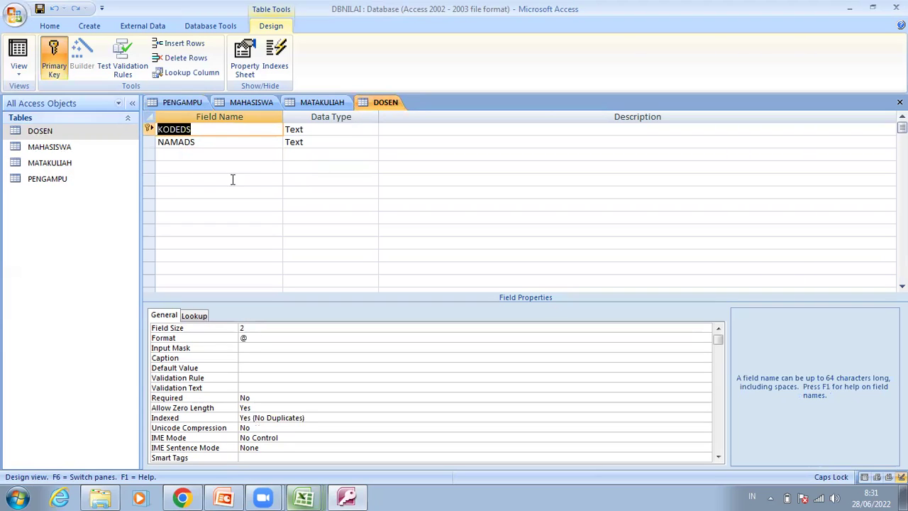
left_click(210, 142)
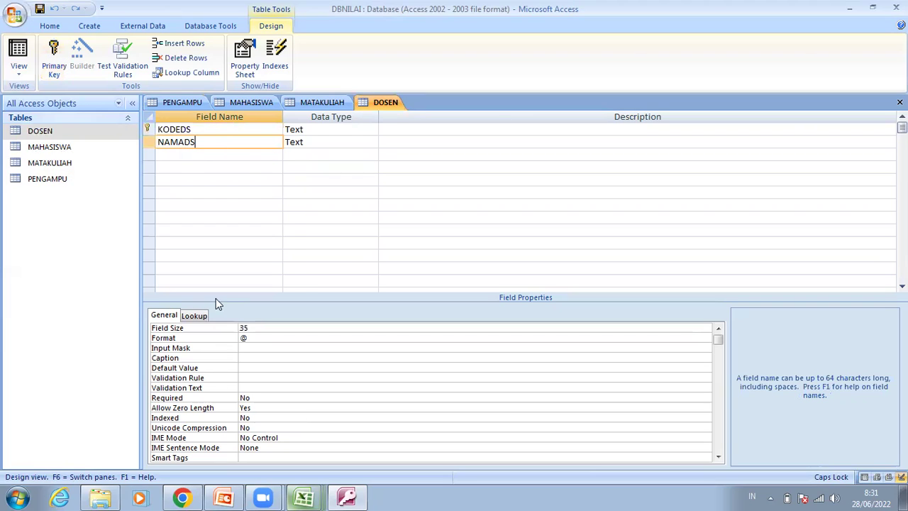
left_click(191, 104)
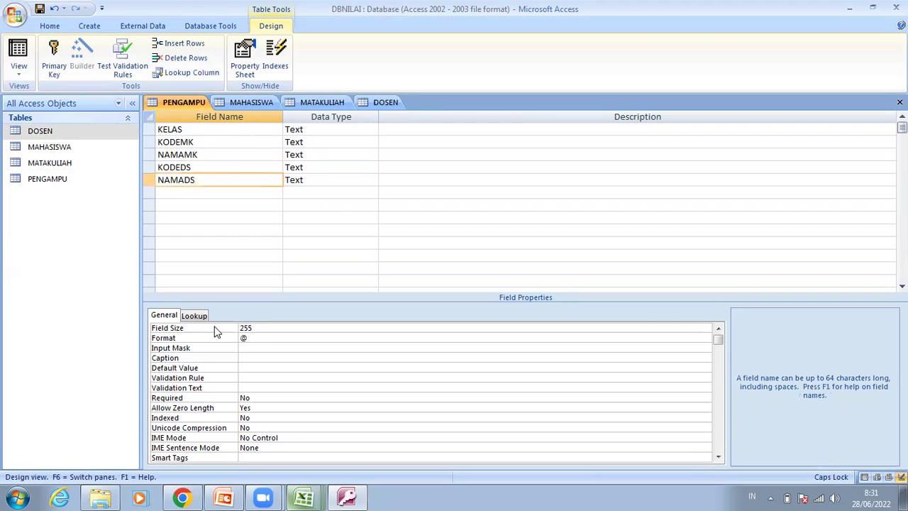
left_click(215, 329)
left_click(216, 332)
type("35")
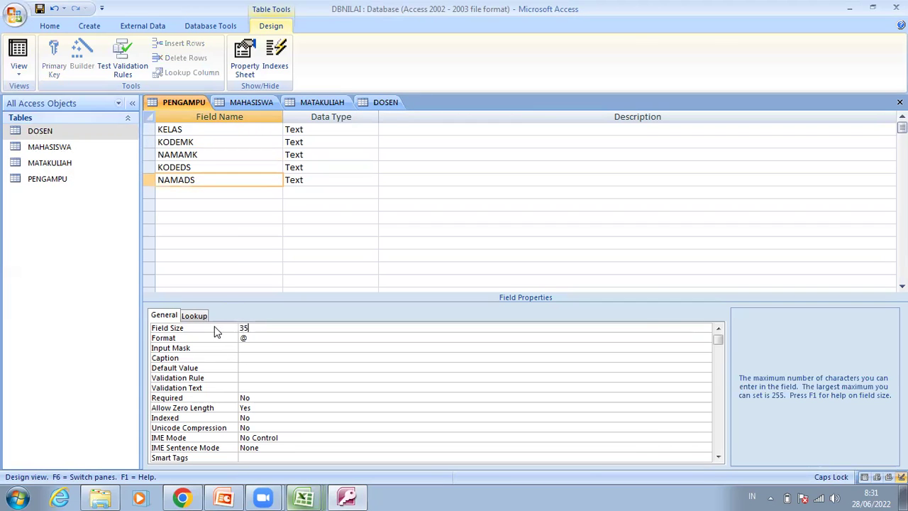
Save the changed PENGAMPU table design and display the table's records in Datasheet view.
left_click(257, 219)
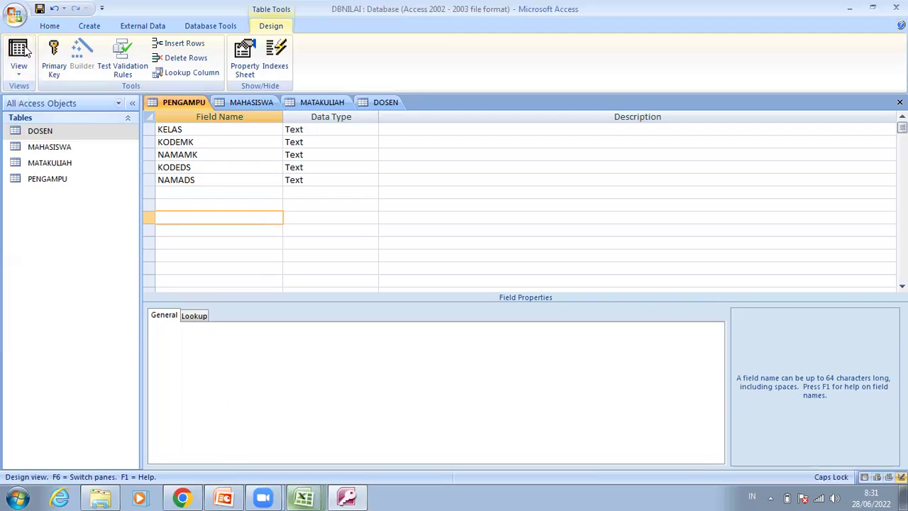
left_click(19, 51)
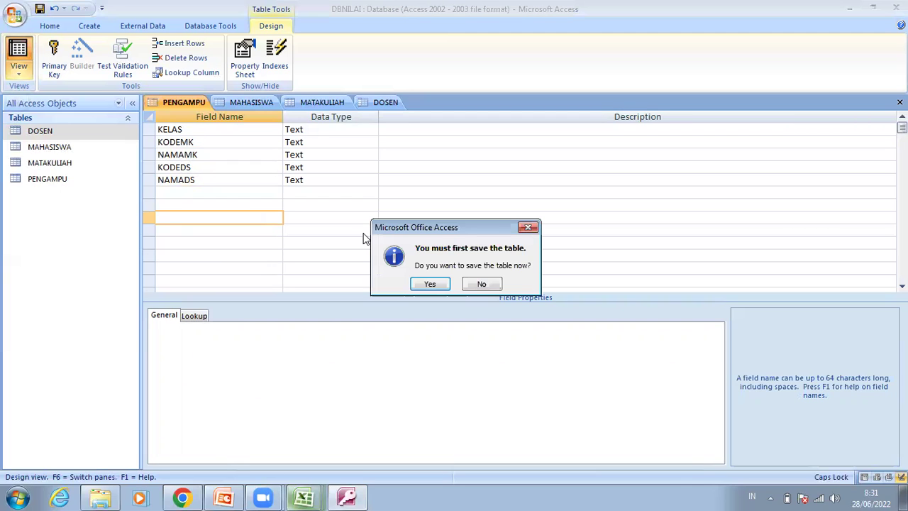
left_click(428, 284)
left_click(427, 290)
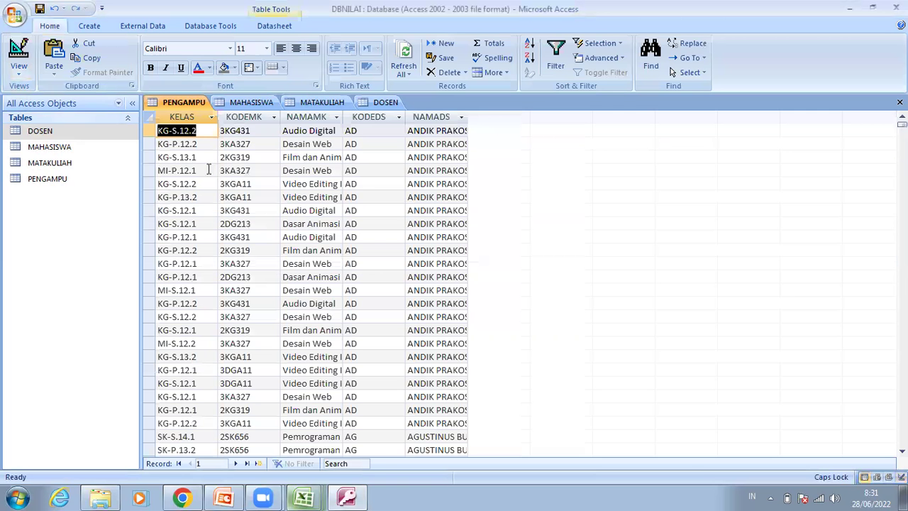
Widen the NAMAMK column in the PENGAMPU datasheet so that full course names fit.
left_click(208, 170)
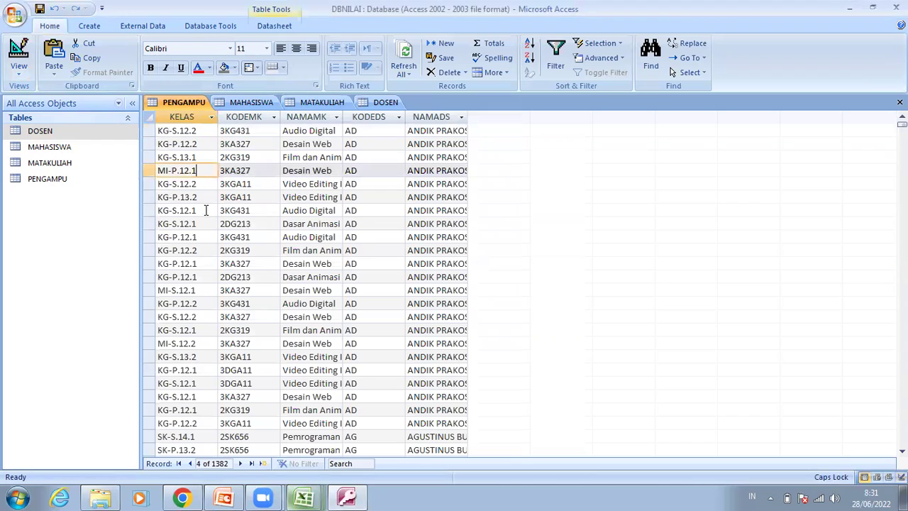
left_click(206, 210)
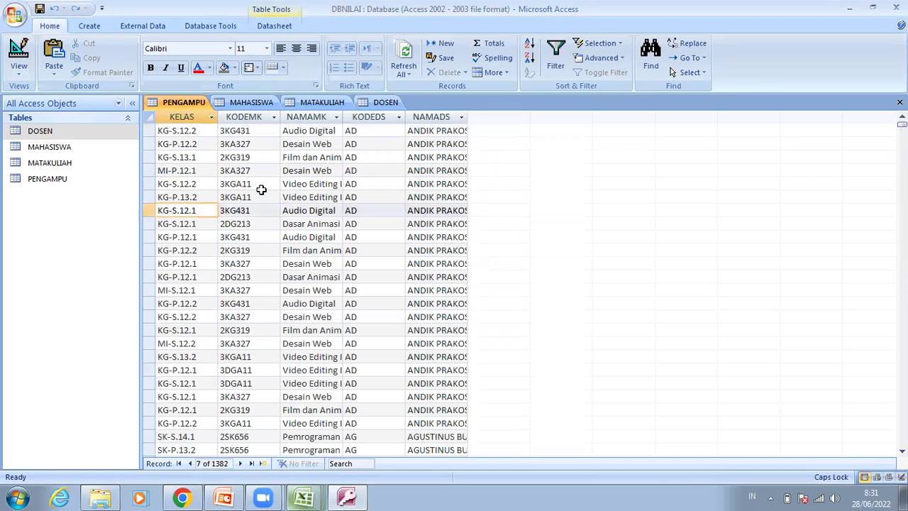
left_click(262, 186)
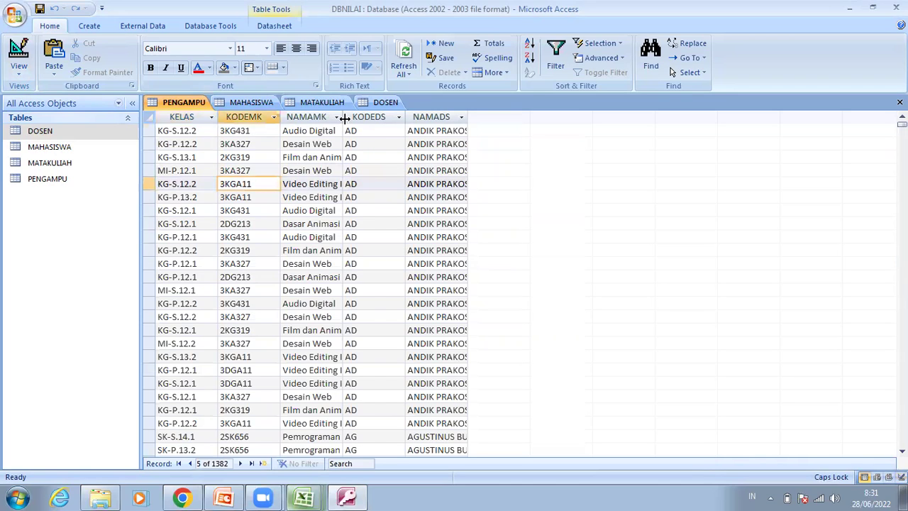
left_click_drag(344, 117, 410, 127)
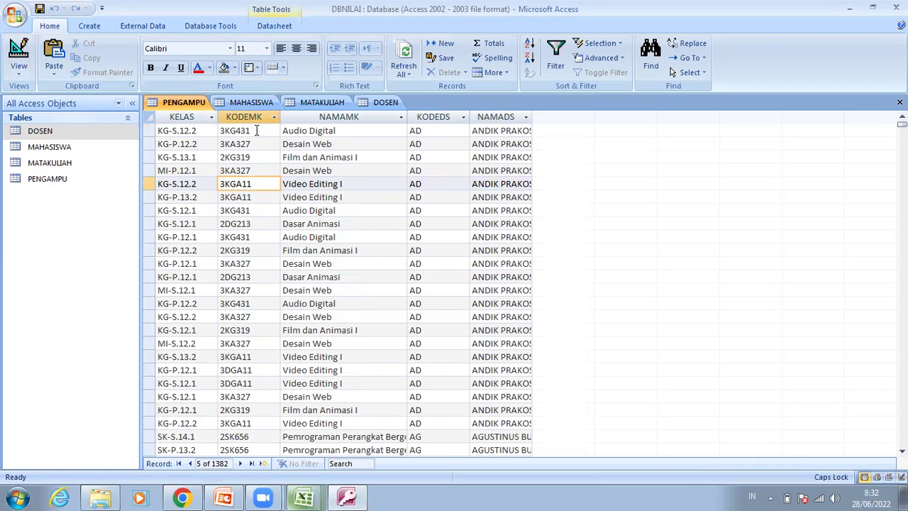
Copy the first PENGAMPU record's KODEMK value, 3KG431, and find it in the KODEMK field of the MATAKULIAH datasheet.
left_click_drag(257, 130, 211, 129)
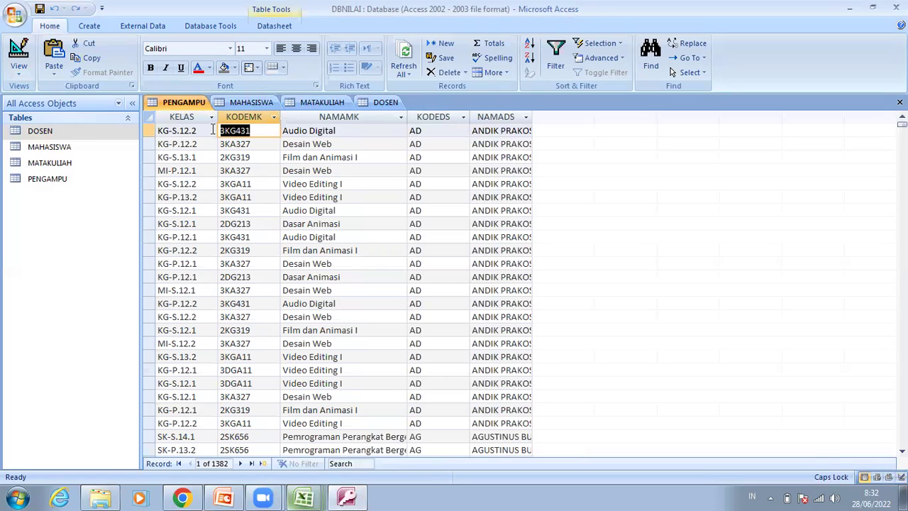
left_click(334, 105)
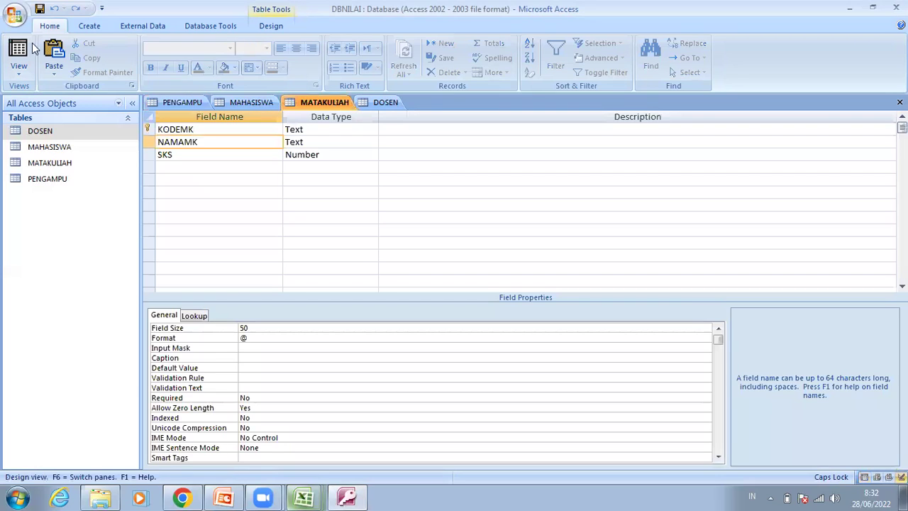
left_click(20, 48)
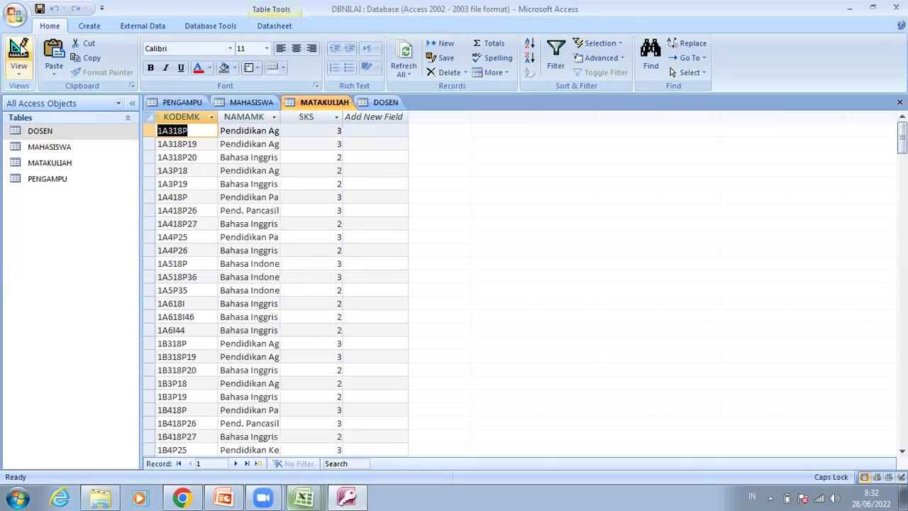
key("ctrl+f")
key("Return")
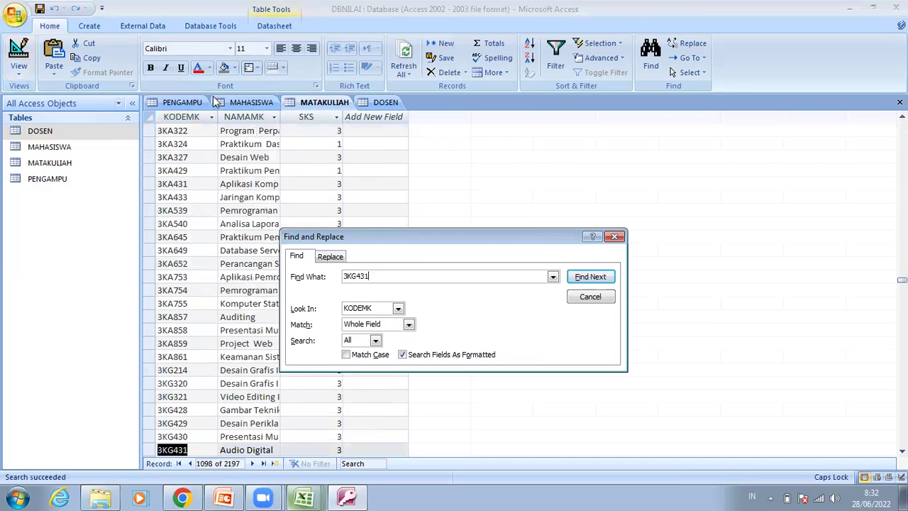
left_click(614, 237)
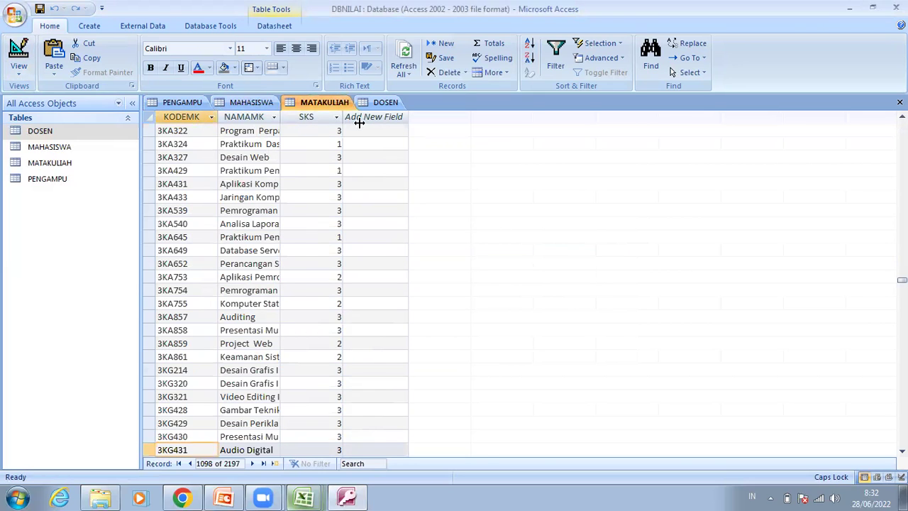
Widen the NAMAMK column in MATAKULIAH and change the course name of 3KG431 to Audio Digital 2.
left_click_drag(280, 121, 359, 122)
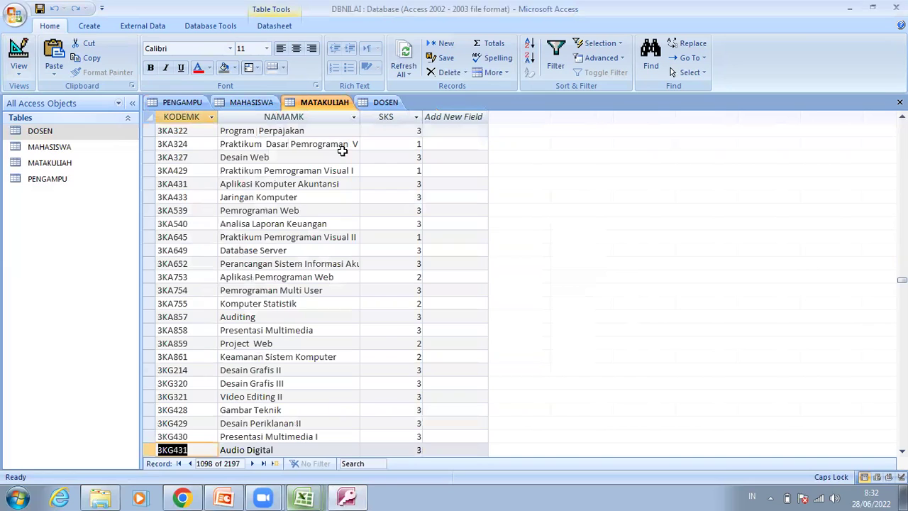
left_click(291, 449)
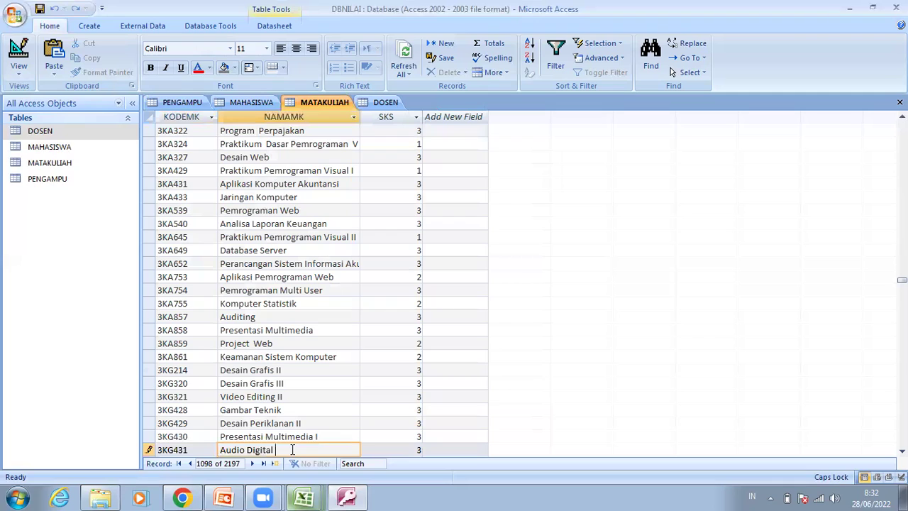
type("2")
scroll(430, 231, "down", 2)
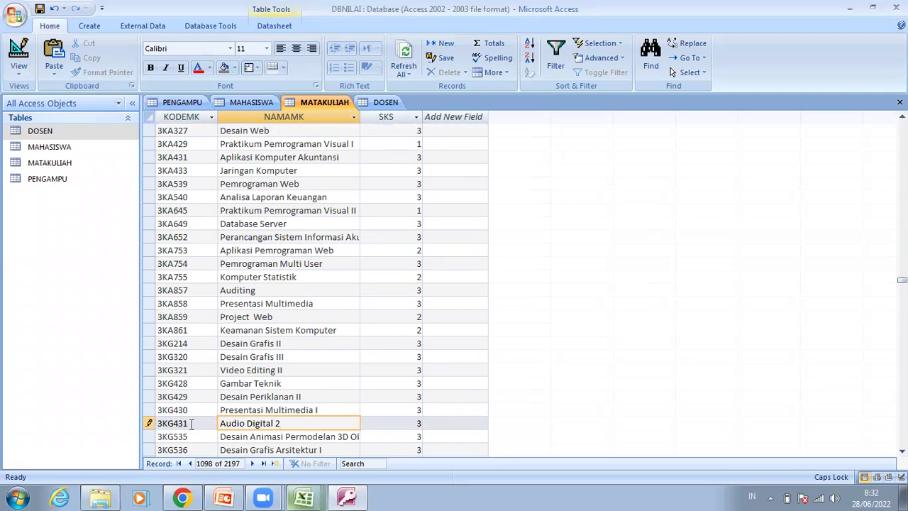
left_click(298, 410)
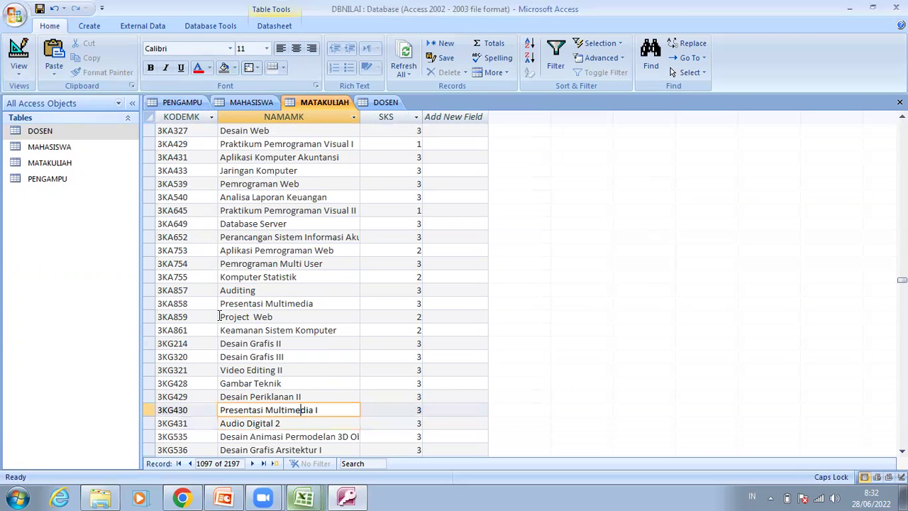
Widen the NAMADS column in the PENGAMPU datasheet and in the DOSEN table's Datasheet view.
left_click(182, 104)
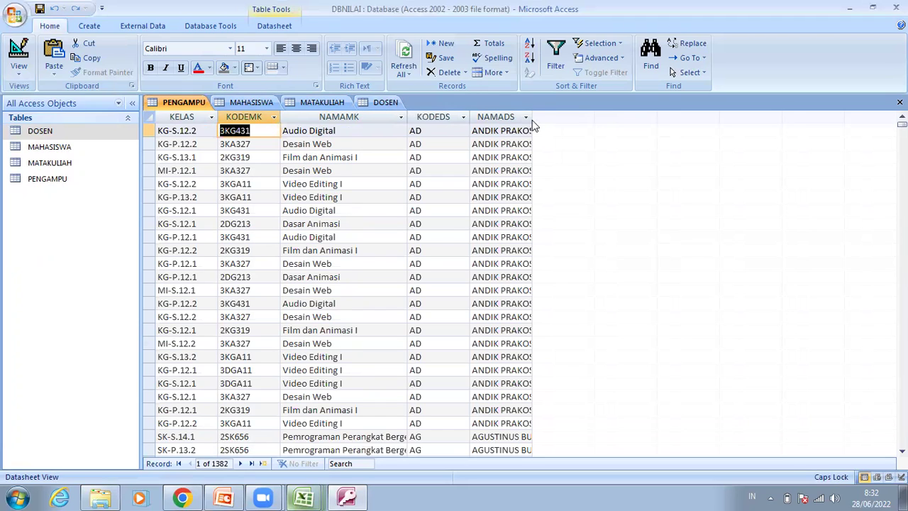
left_click_drag(532, 119, 600, 131)
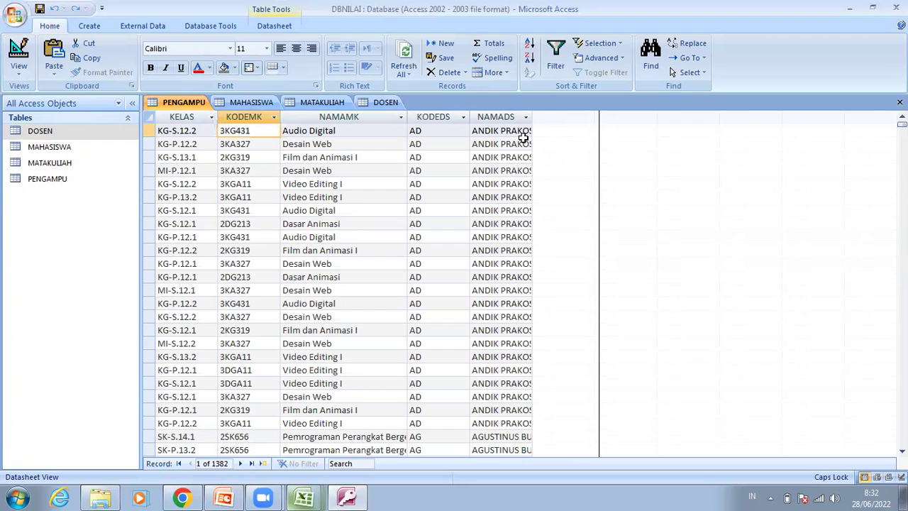
left_click(385, 105)
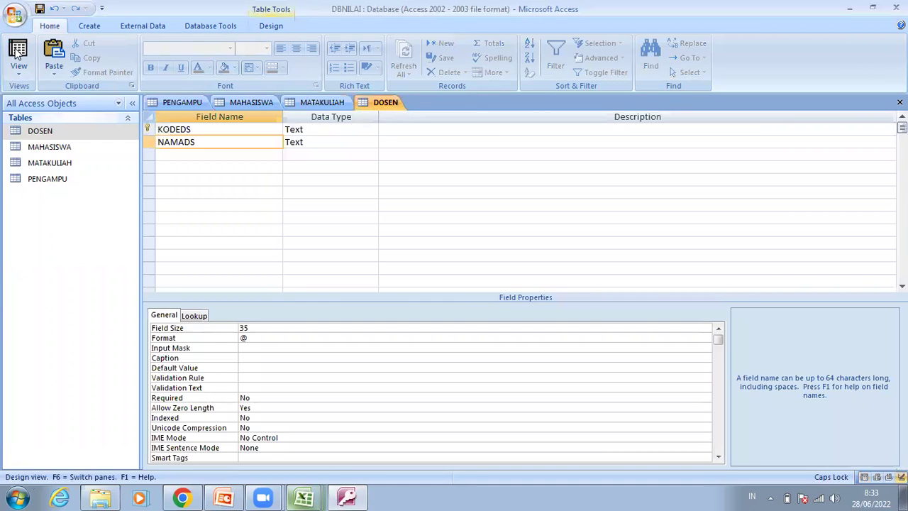
left_click(17, 56)
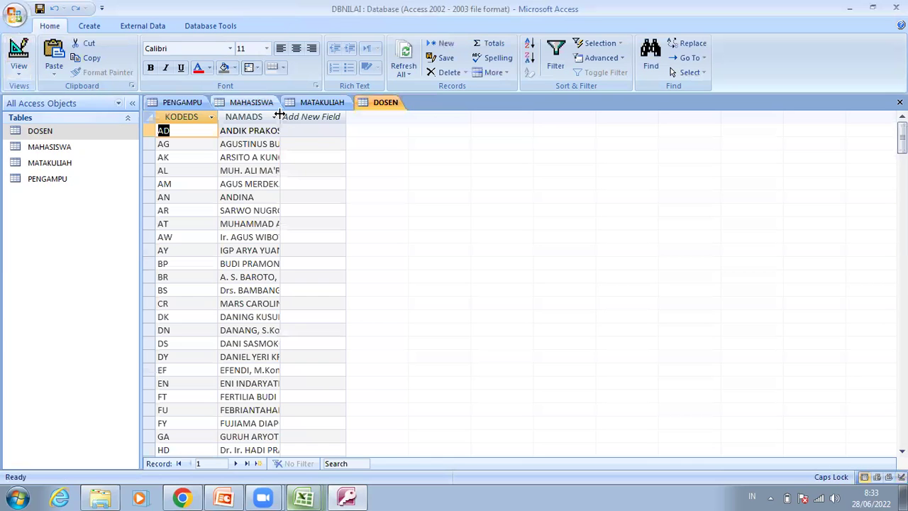
left_click_drag(321, 117, 326, 117)
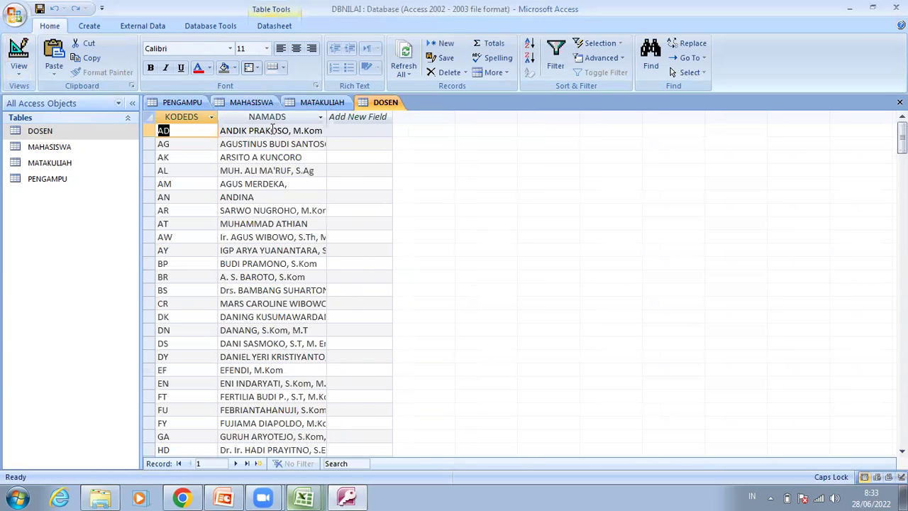
Replace both letters O with A in the surname of the DOSEN record with code AD.
left_click(279, 132)
key("BackSpace")
type("A")
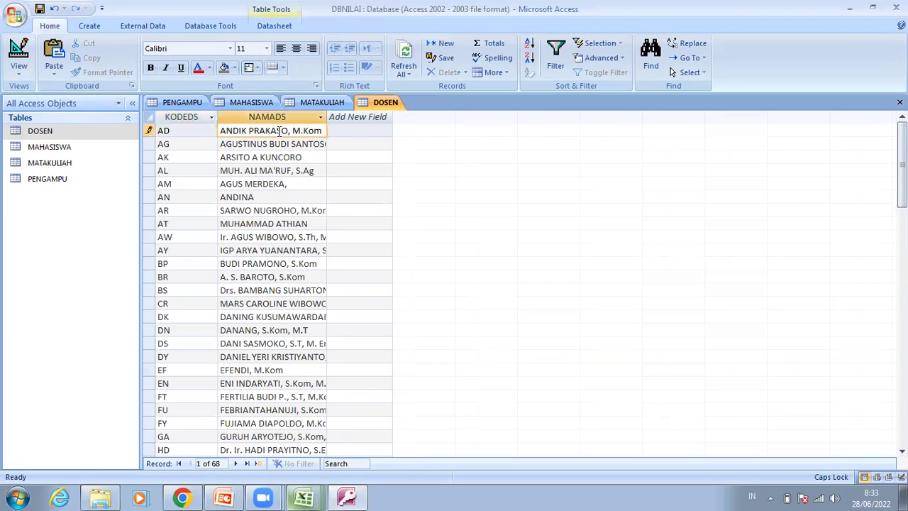
left_click(280, 132)
key("Delete")
type("A")
left_click(280, 156)
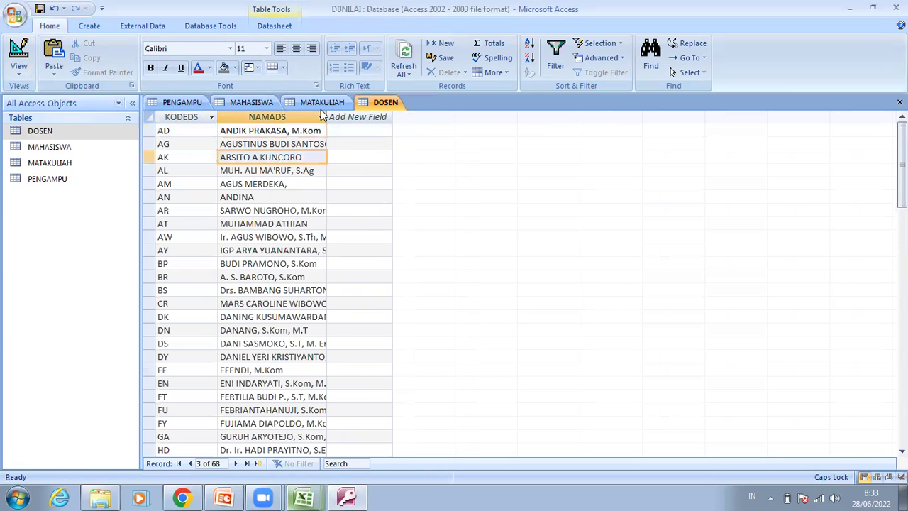
Check the course name and lecturer name of PENGAMPU's first record against the edited MATAKULIAH and DOSEN records.
left_click(186, 104)
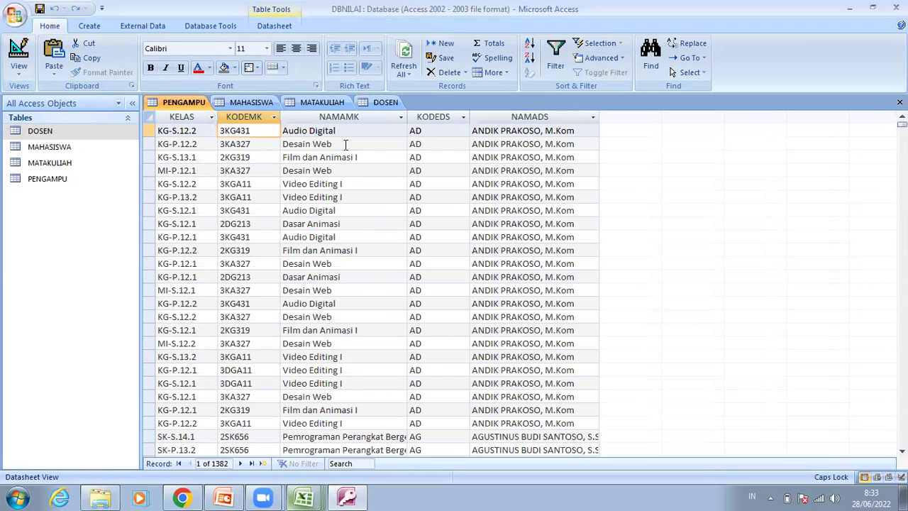
left_click(346, 144)
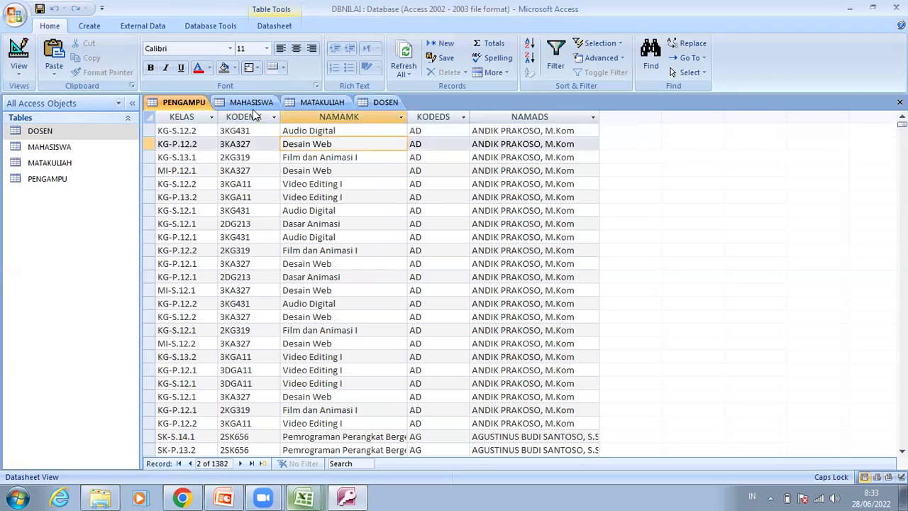
left_click(350, 129)
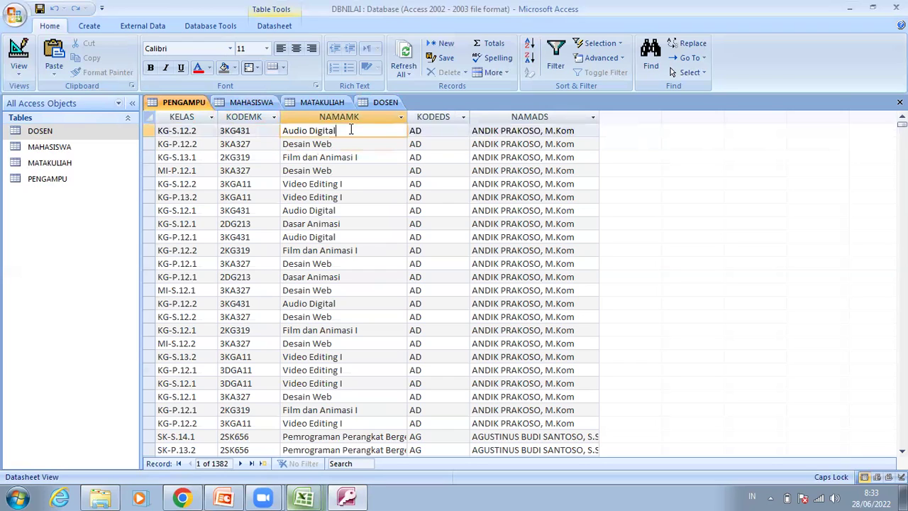
left_click(490, 131)
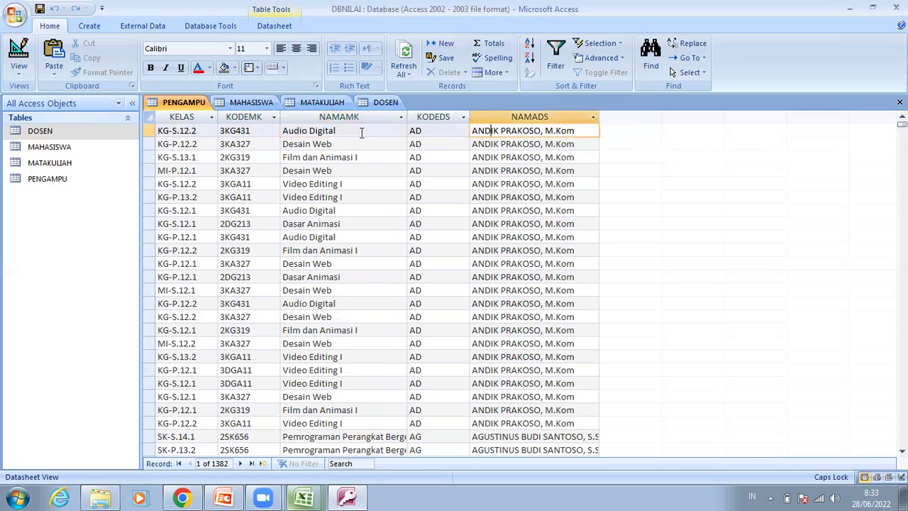
left_click(361, 133)
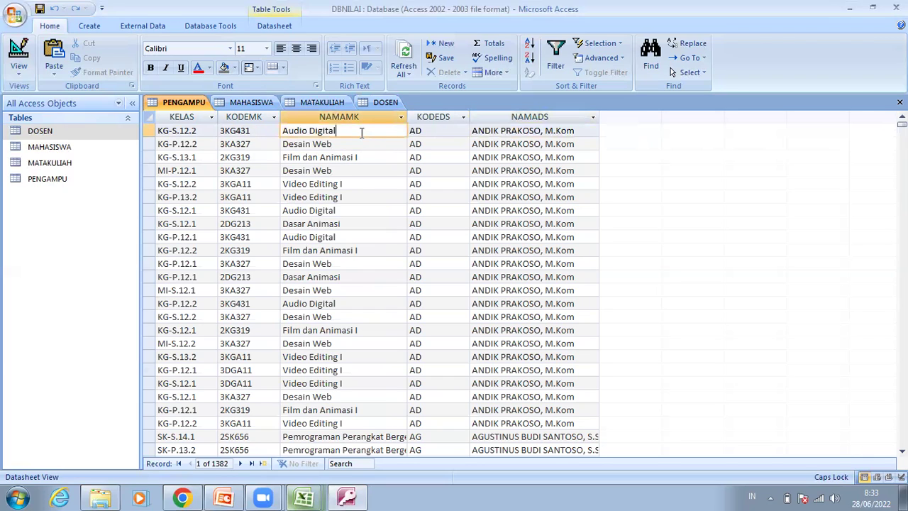
left_click(260, 131)
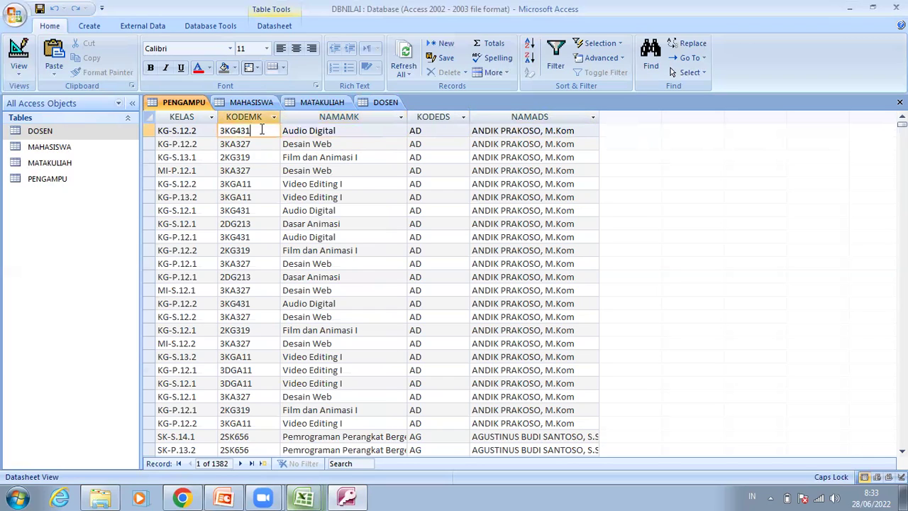
left_click(433, 130)
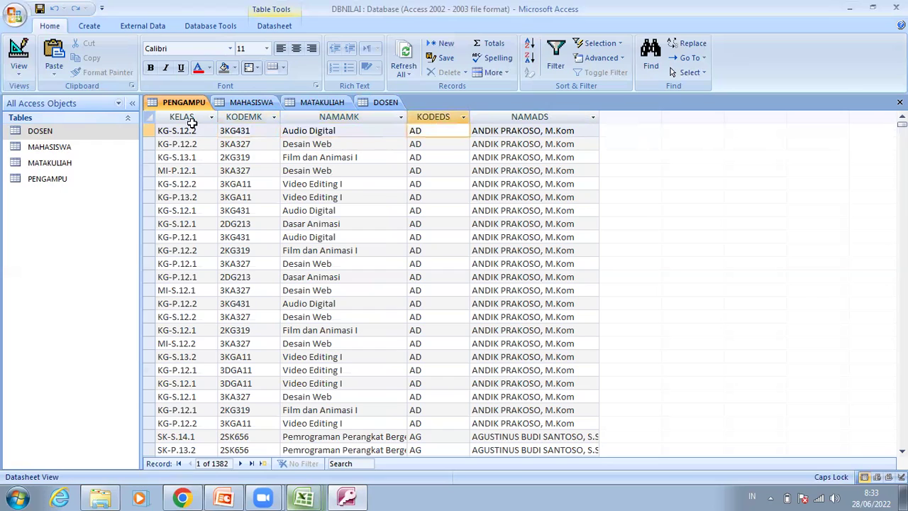
Permanently delete the NAMAMK field from the PENGAMPU table in Design view.
left_click(19, 49)
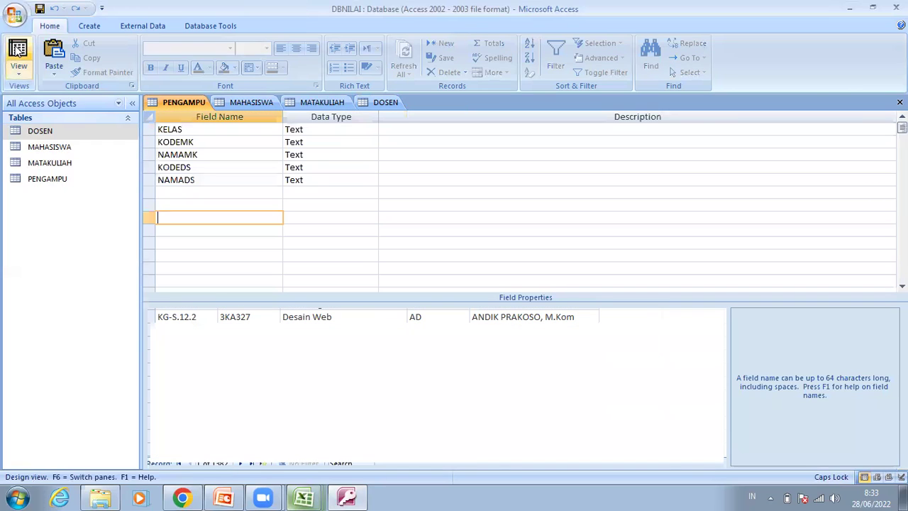
left_click(232, 153)
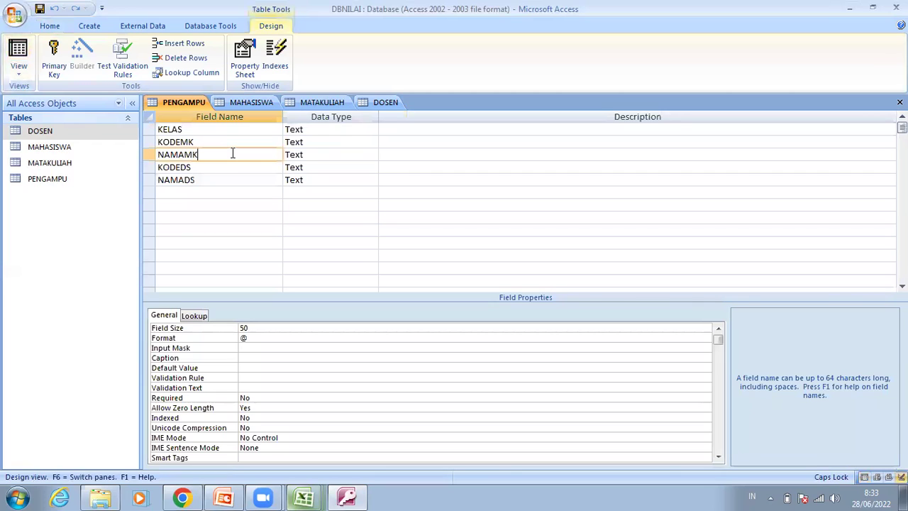
left_click(202, 60)
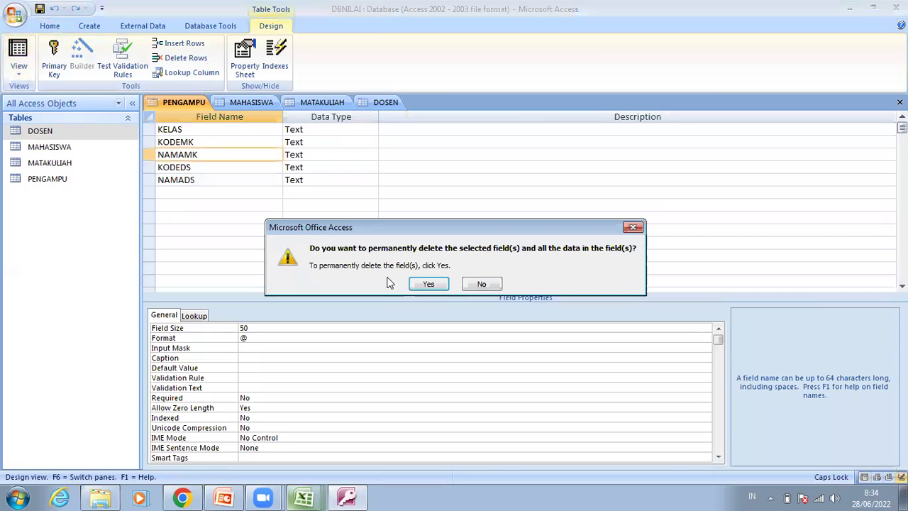
left_click(440, 284)
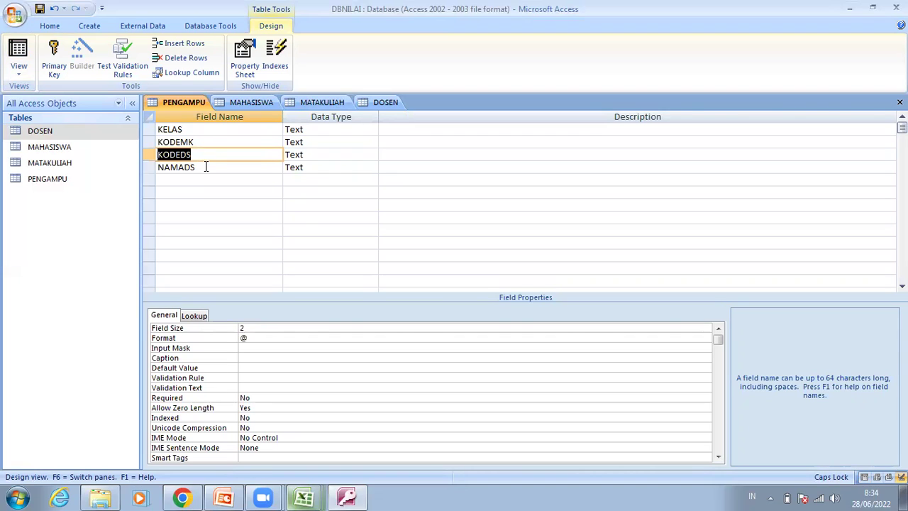
Permanently delete the NAMADS field from the PENGAMPU table's design.
left_click(205, 166)
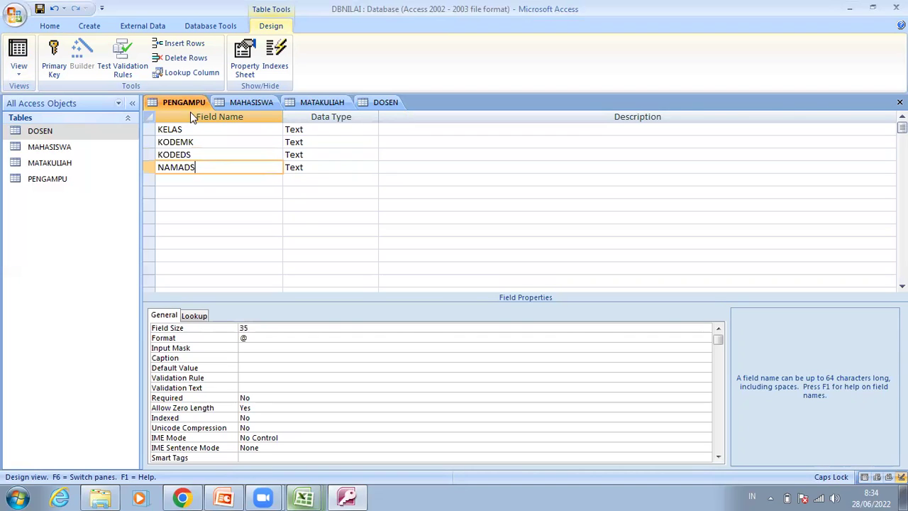
left_click(387, 103)
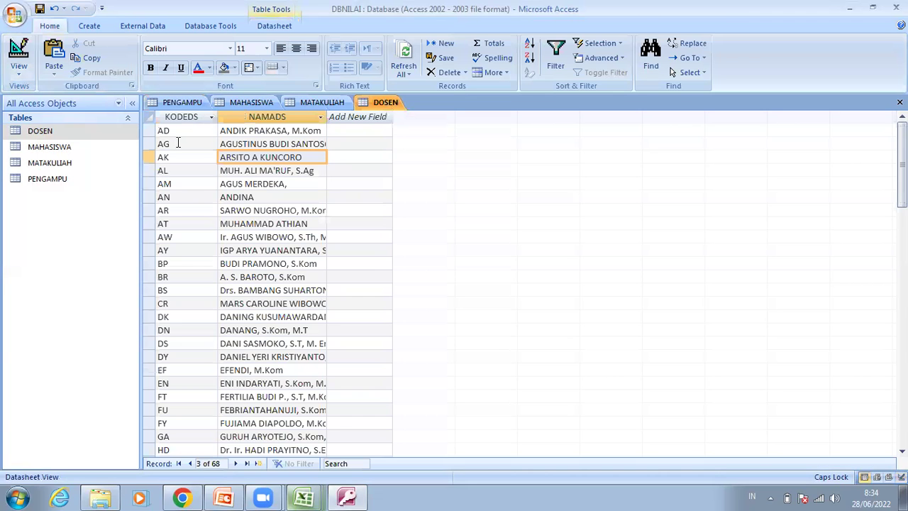
left_click(184, 103)
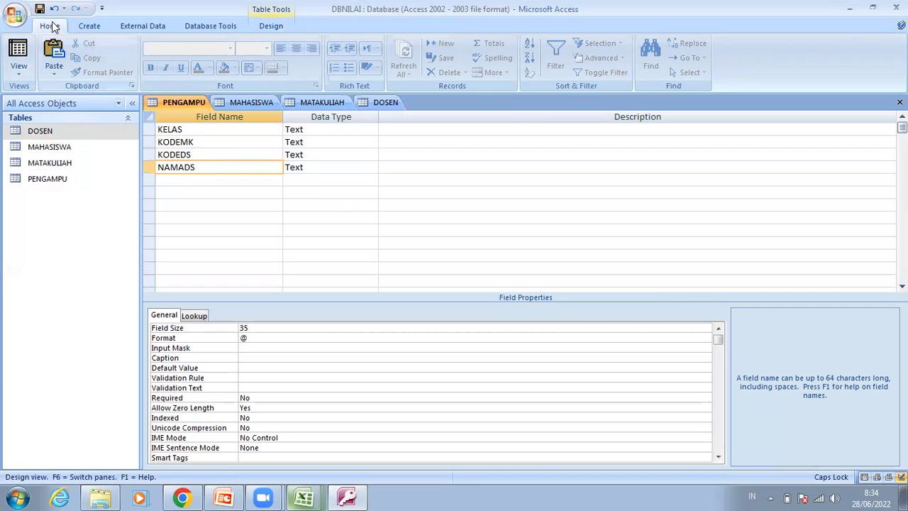
left_click(271, 26)
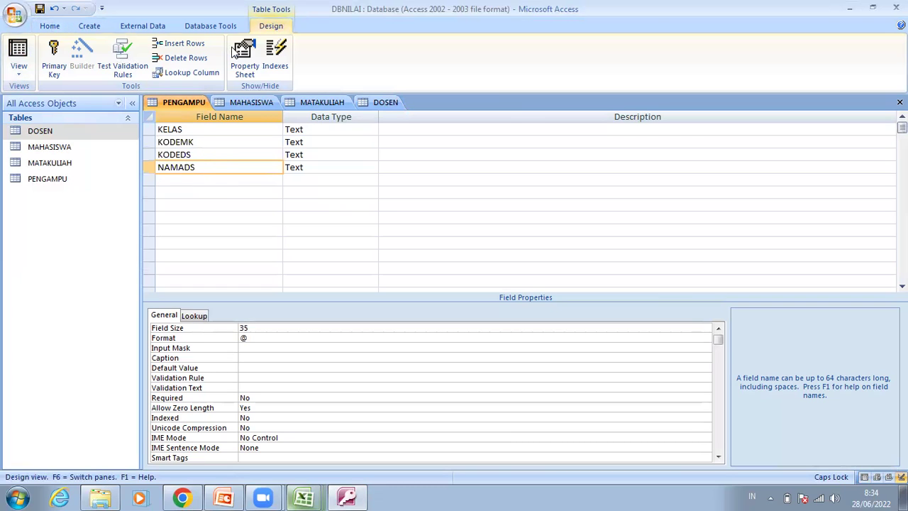
left_click(191, 60)
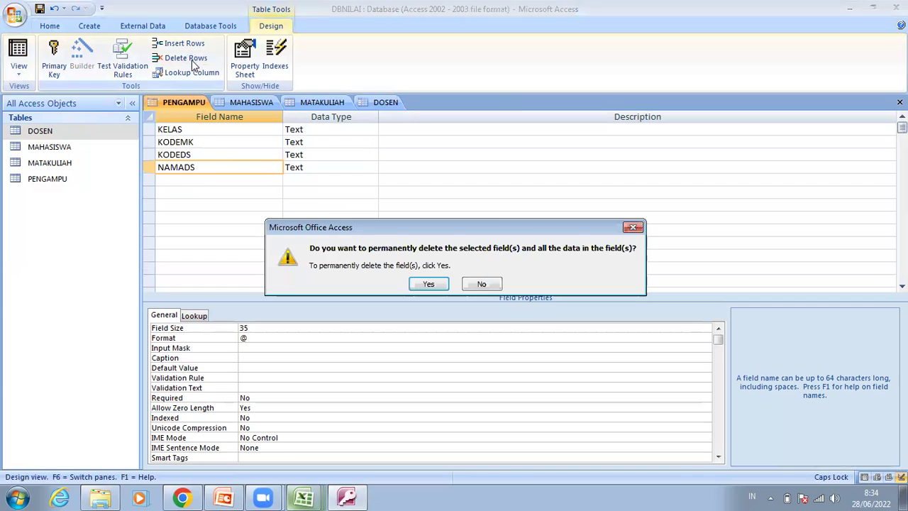
left_click(428, 284)
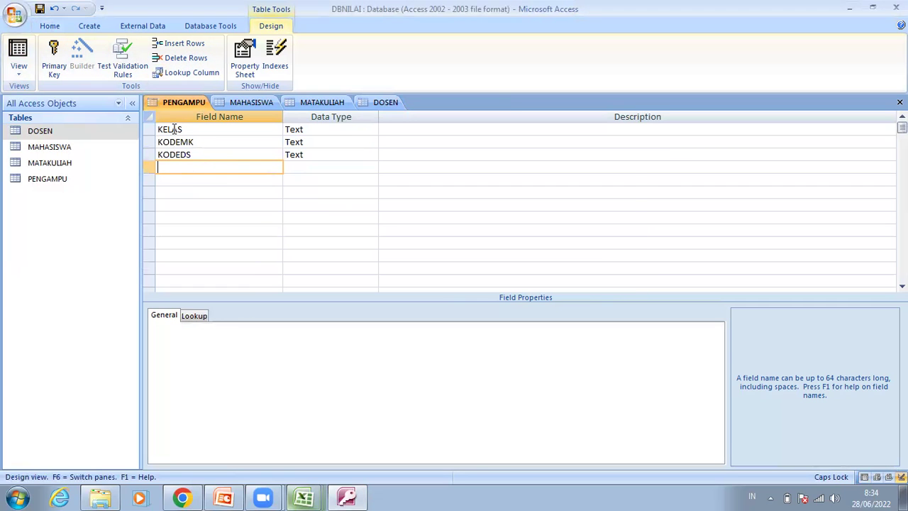
Review the remaining KELAS, KODEMK and KODEDS fields, then save the PENGAMPU table and show it in Datasheet view.
left_click(173, 129)
left_click(215, 141)
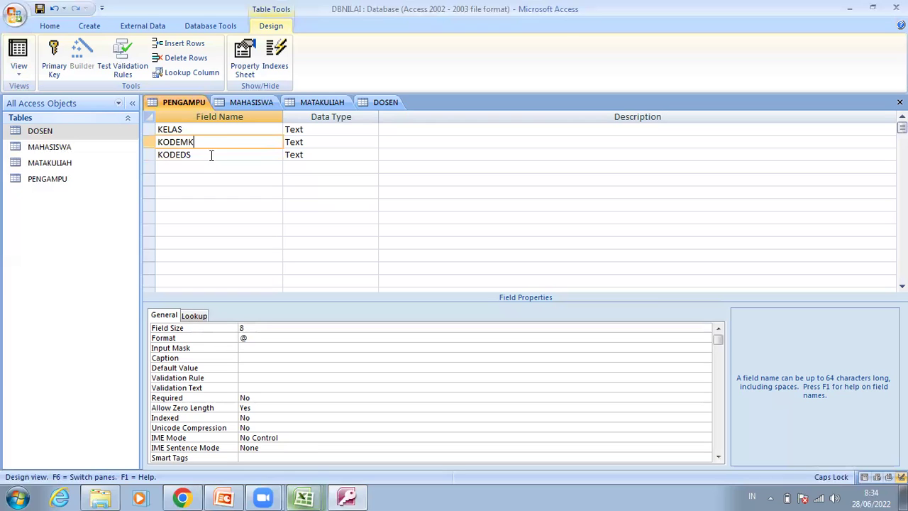
left_click(211, 155)
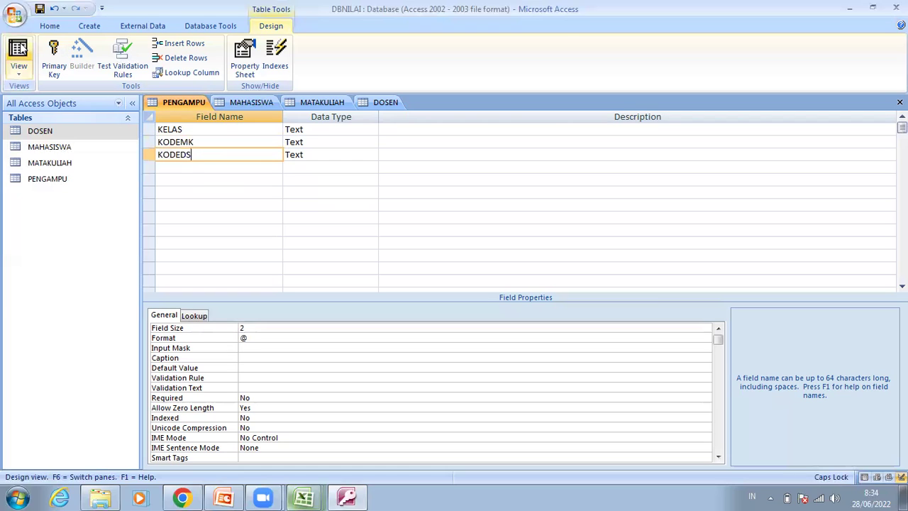
left_click(19, 50)
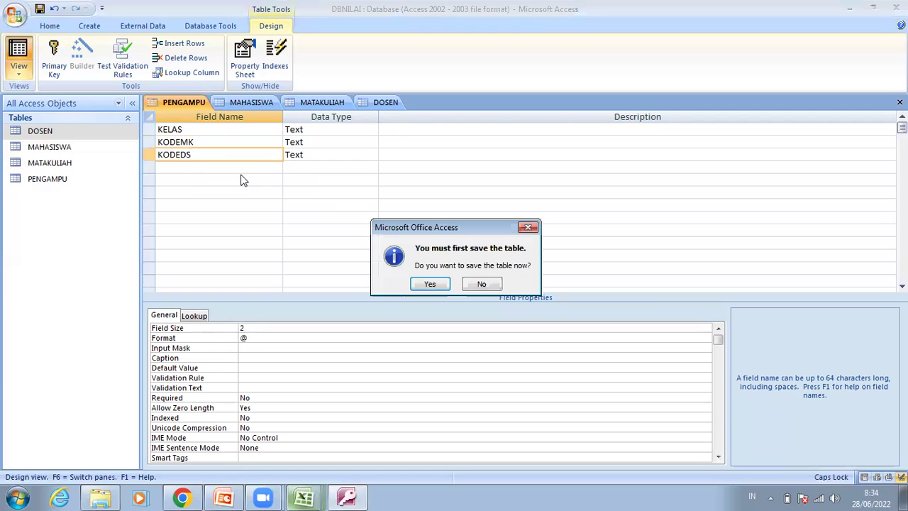
left_click(430, 284)
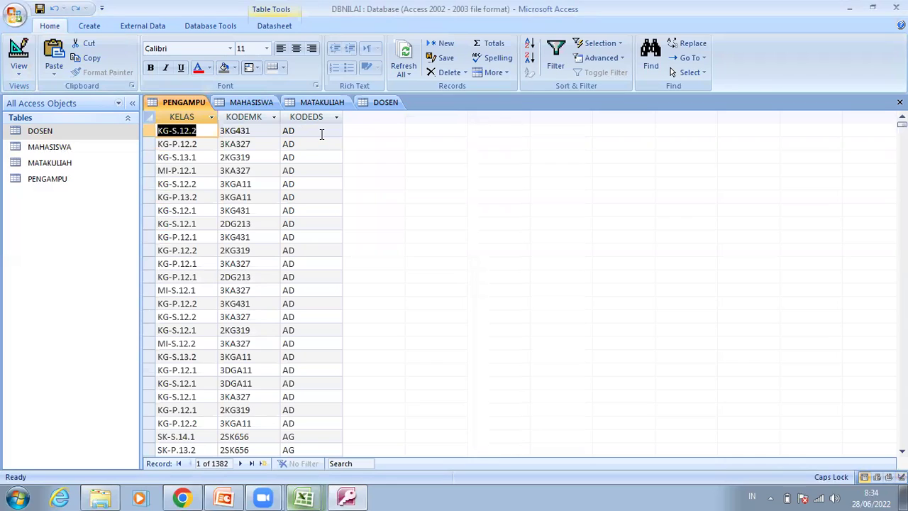
Create a query in Design view containing the MAHASISWA, PENGAMPU, DOSEN and MATAKULIAH tables.
left_click(90, 27)
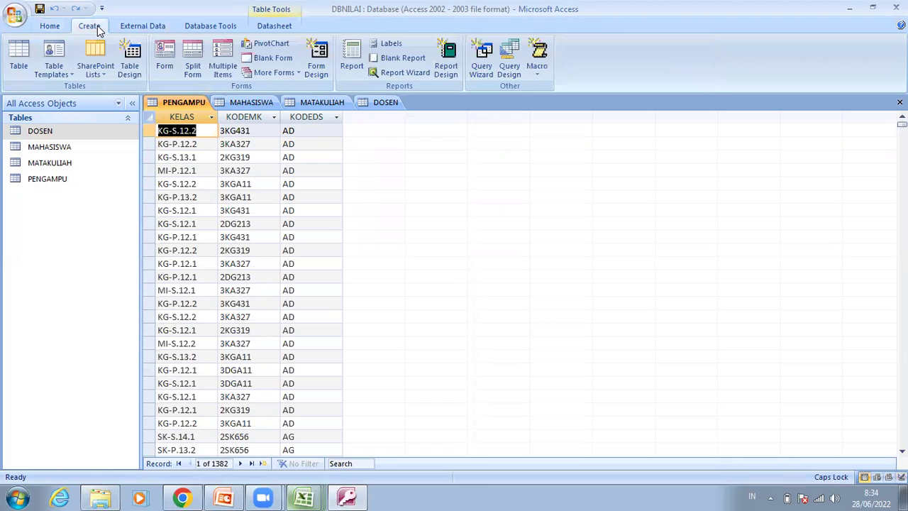
left_click(514, 71)
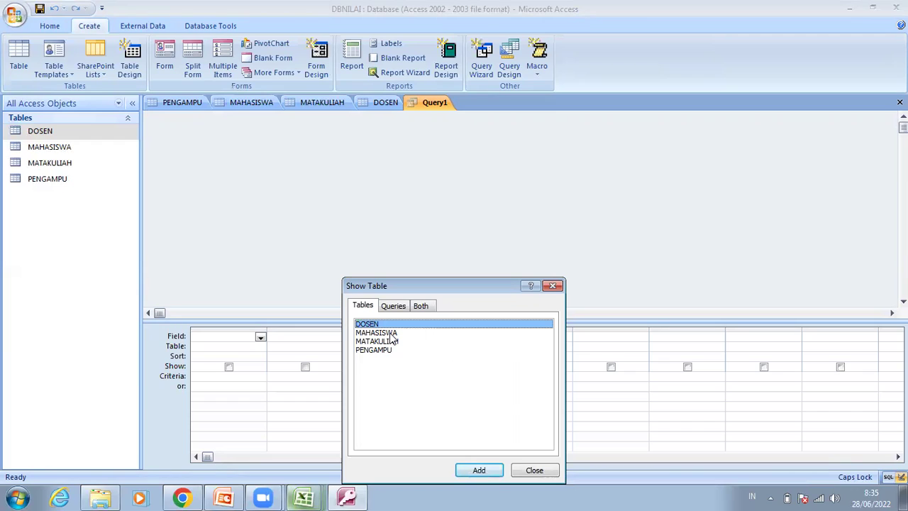
double_click(387, 332)
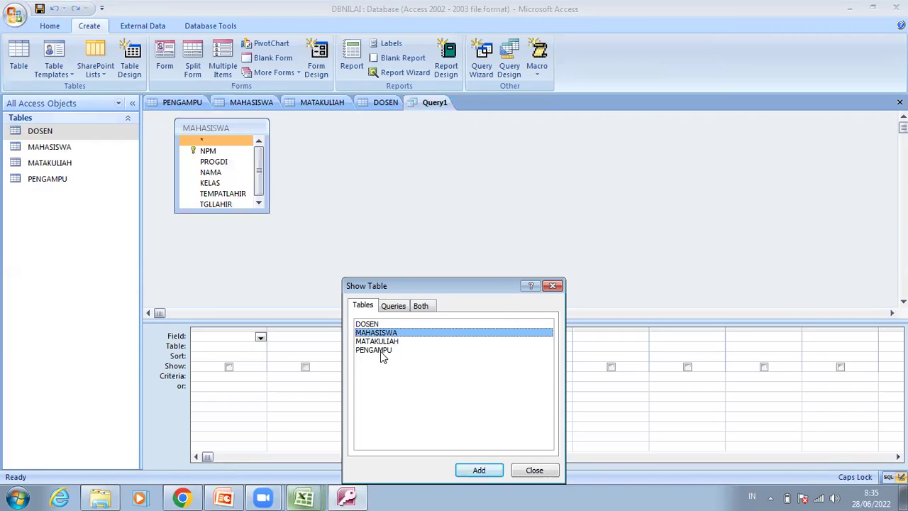
double_click(380, 350)
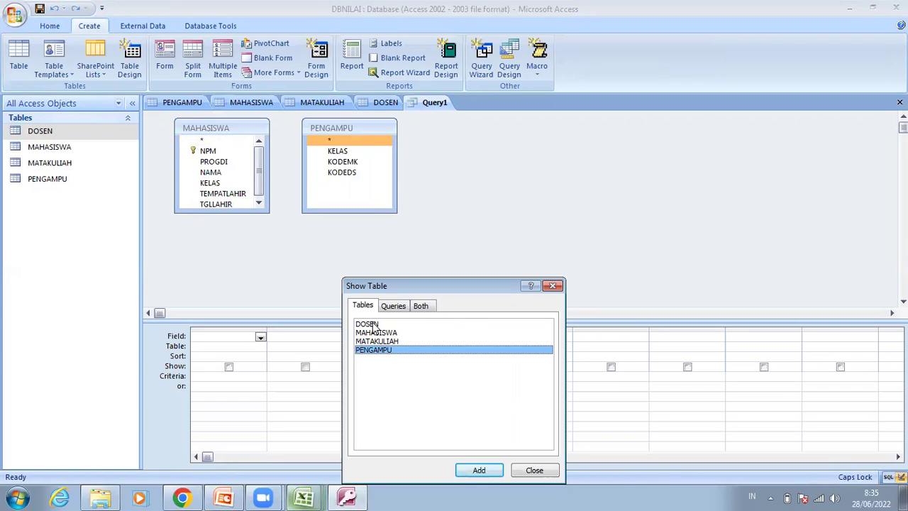
double_click(374, 326)
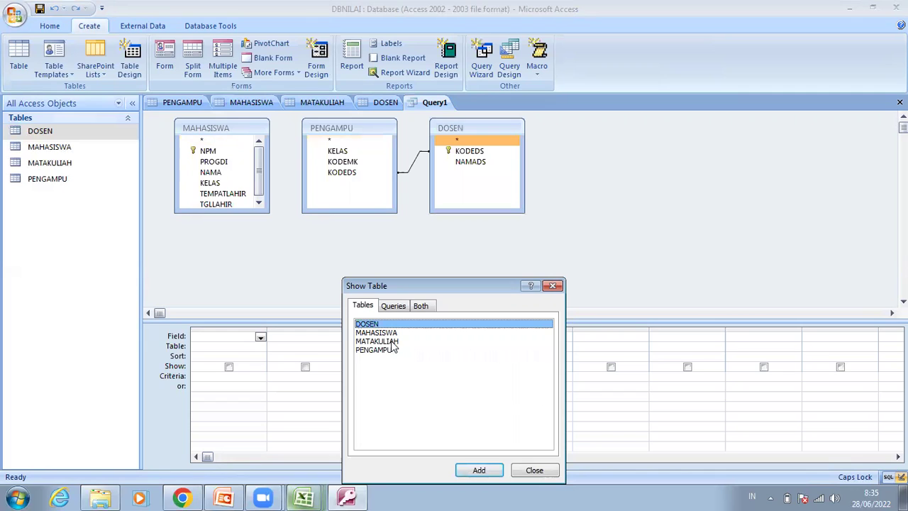
double_click(384, 342)
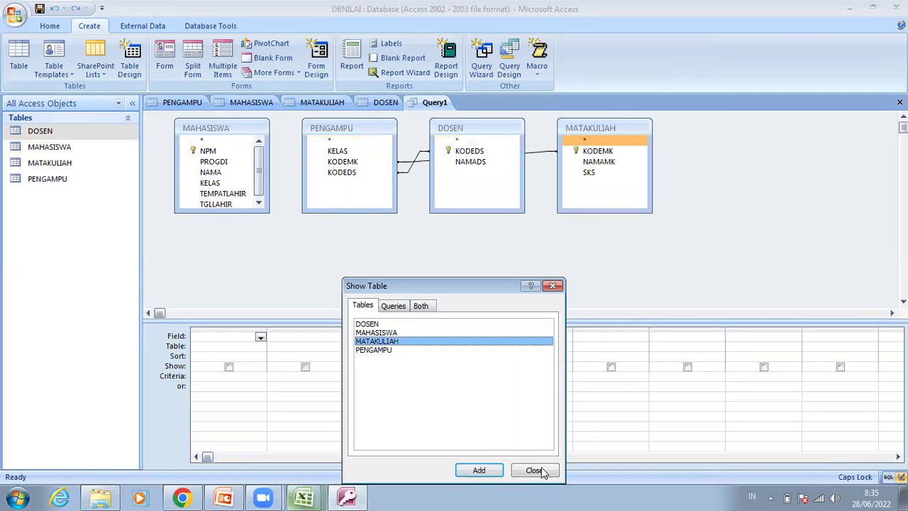
left_click(534, 471)
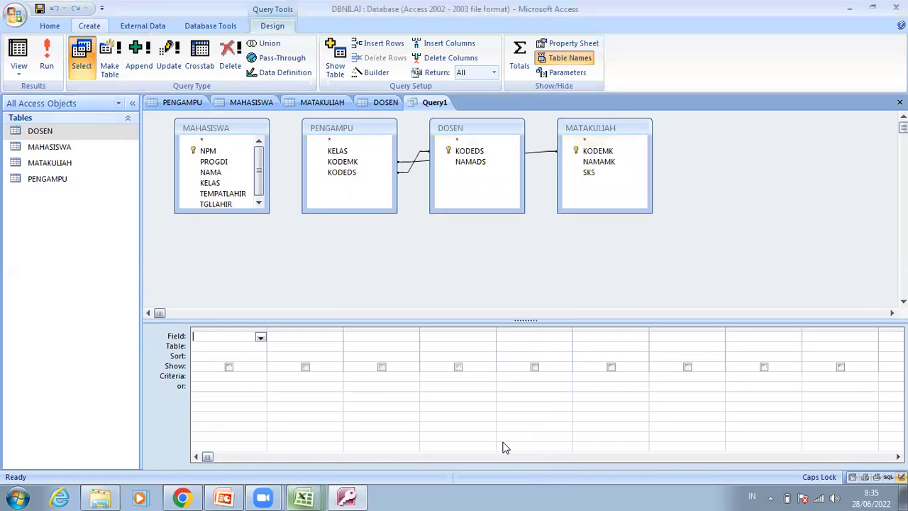
Remove the MAHASISWA table from the query and move the DOSEN table to the left of PENGAMPU.
left_click(232, 126)
right_click(231, 126)
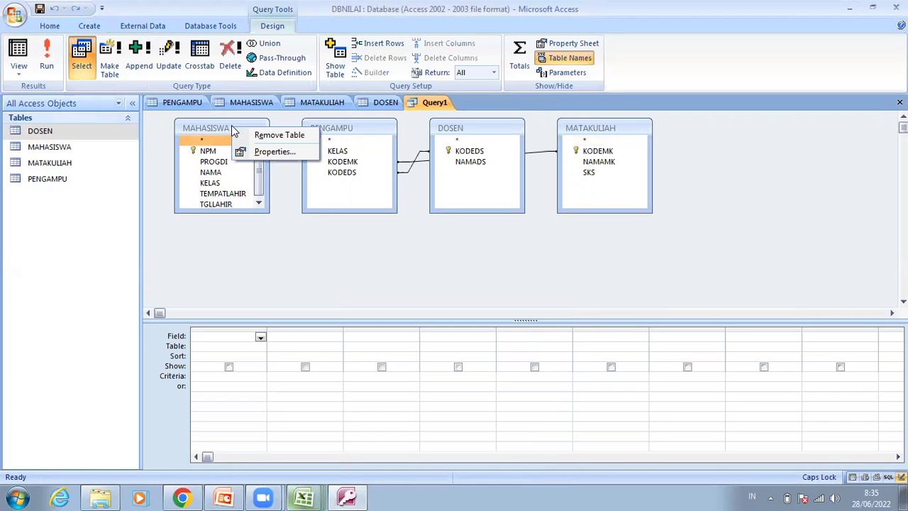
left_click(272, 141)
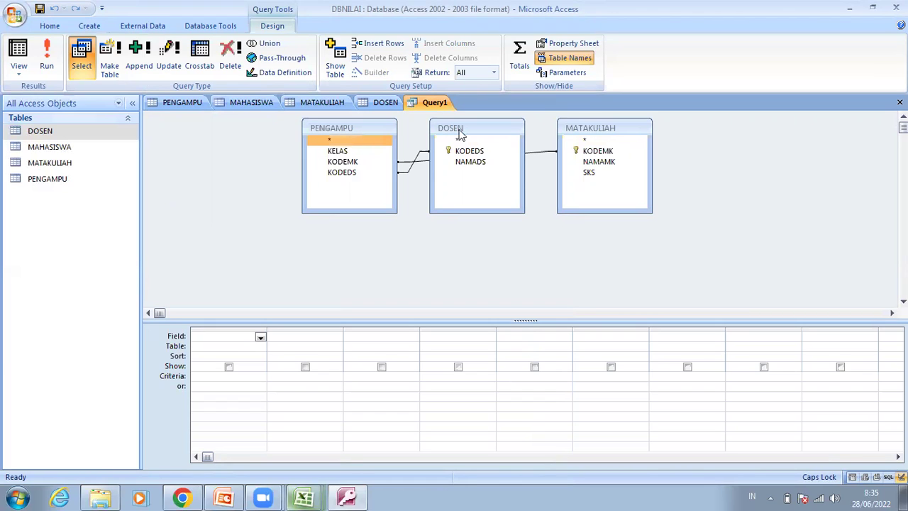
left_click_drag(459, 129, 199, 129)
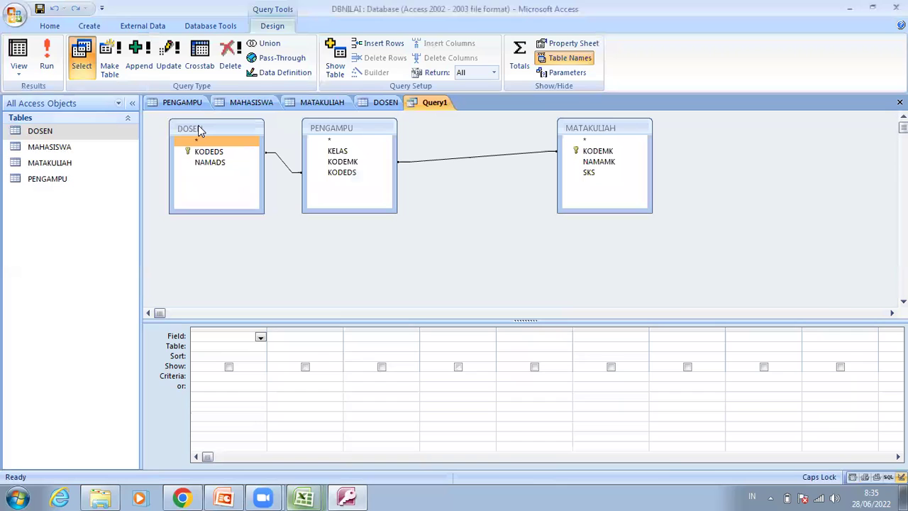
Add the KELAS and KODEMK fields from PENGAMPU to the query grid.
left_click(335, 152)
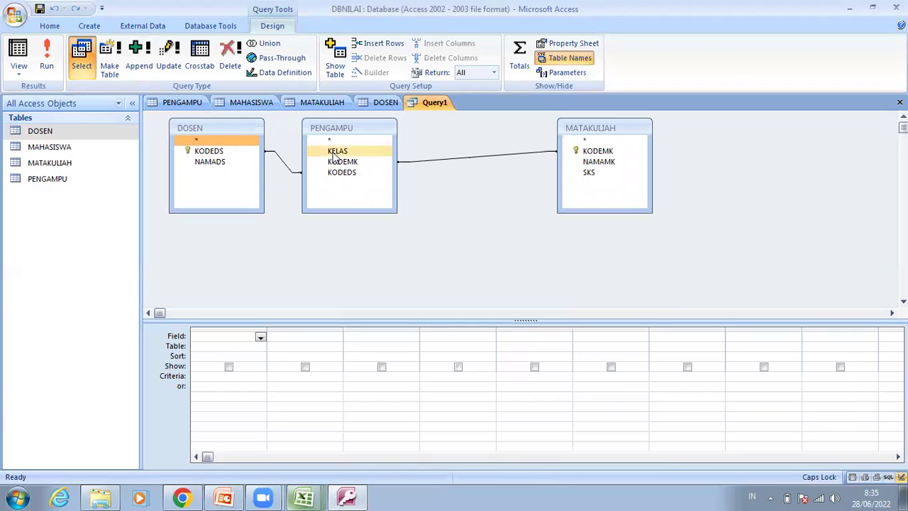
double_click(335, 151)
left_click(330, 163)
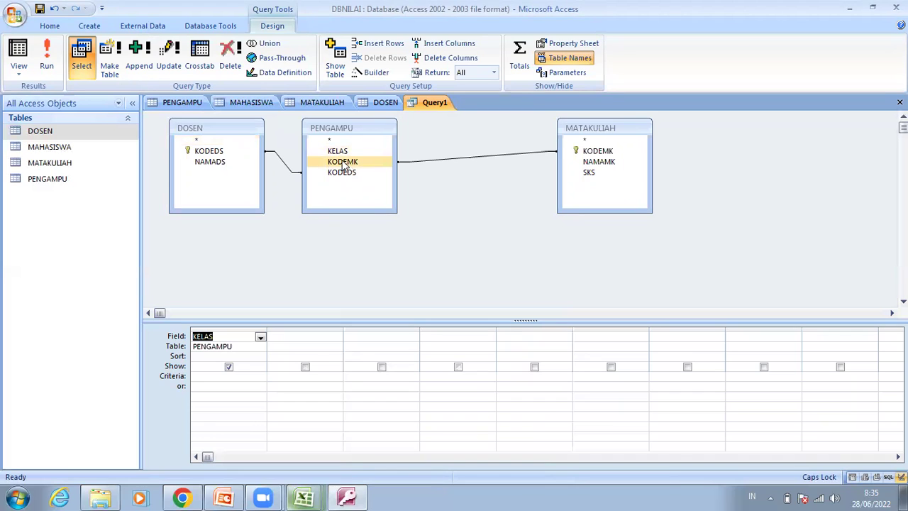
left_click(202, 162)
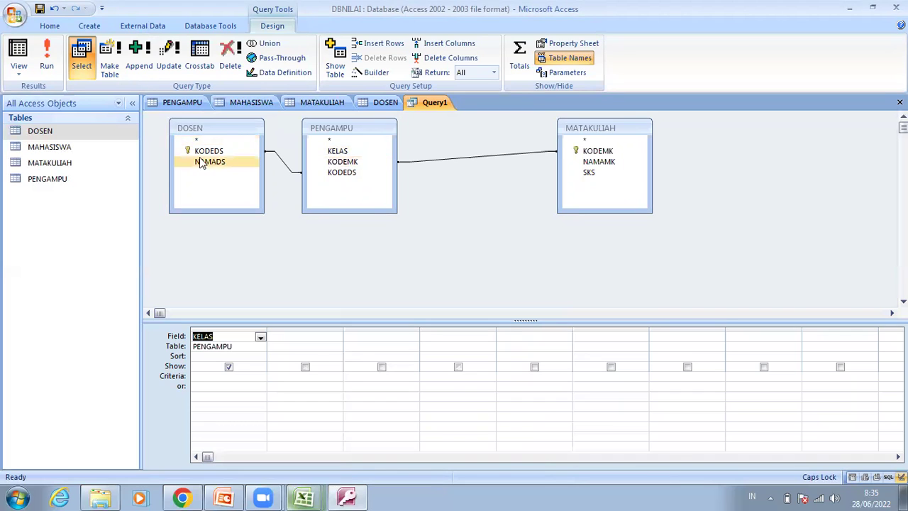
left_click(207, 151)
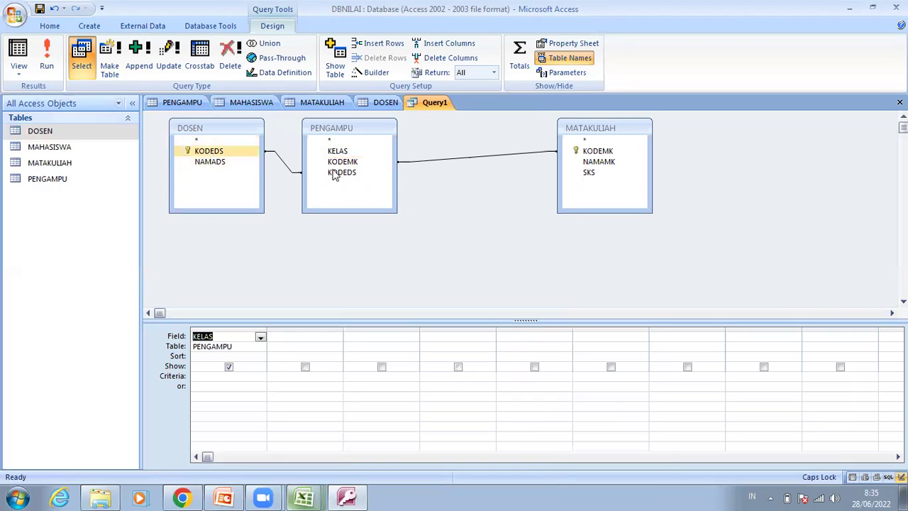
left_click(198, 151)
left_click(343, 161)
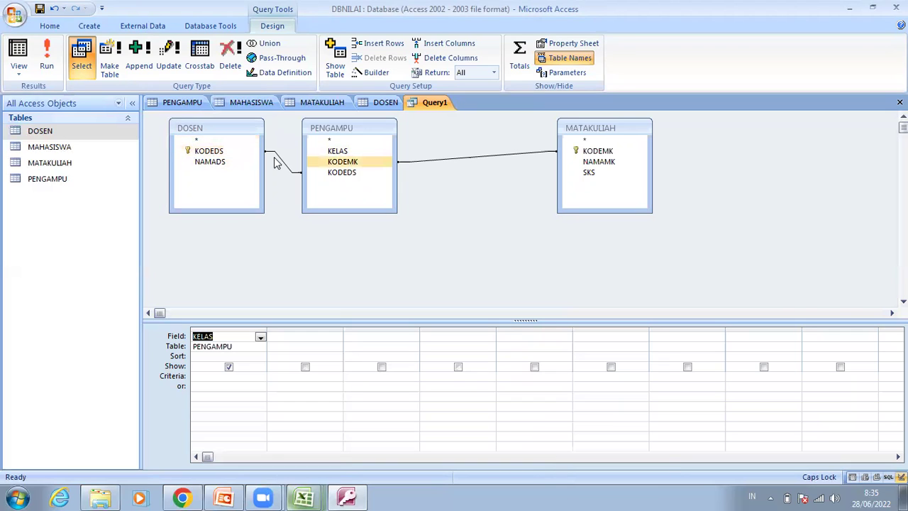
double_click(344, 163)
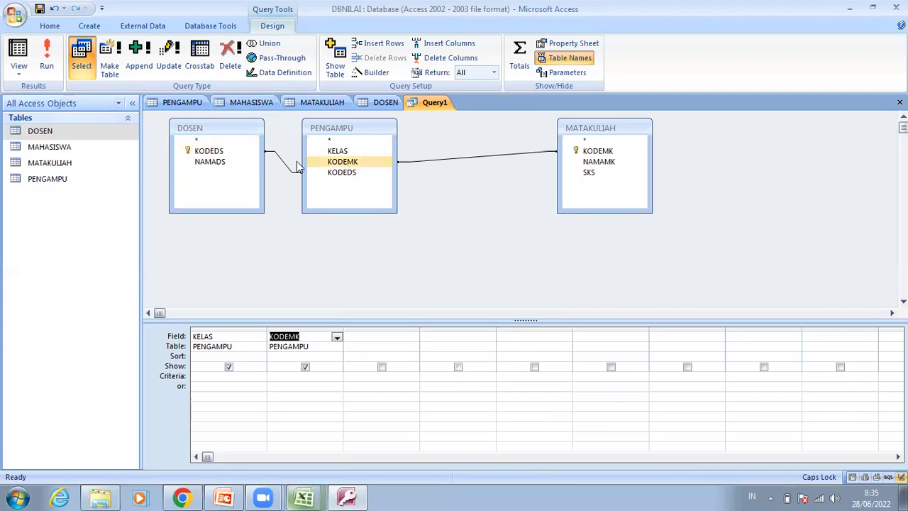
left_click(218, 168)
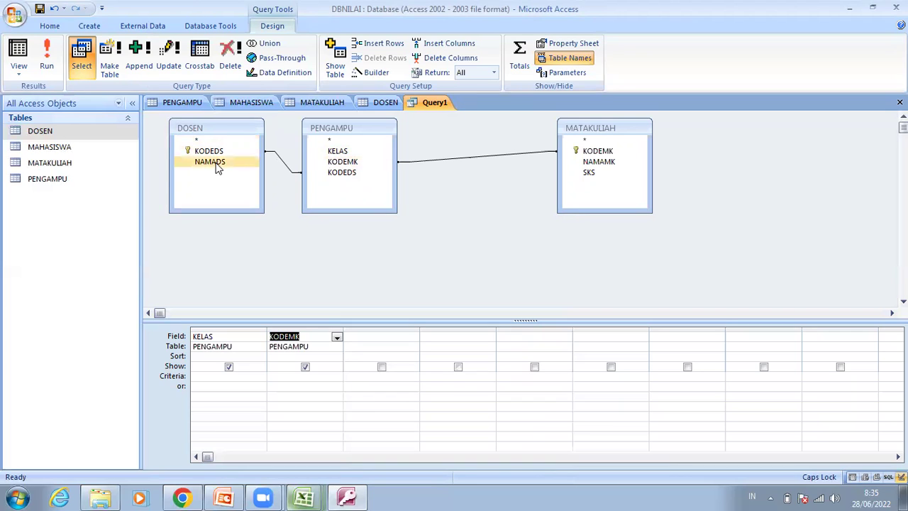
double_click(218, 168)
left_click(347, 179)
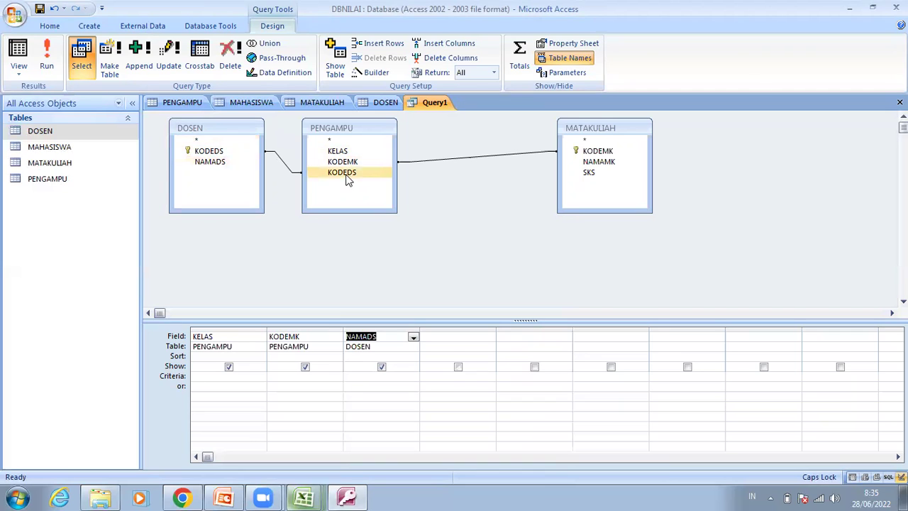
double_click(347, 179)
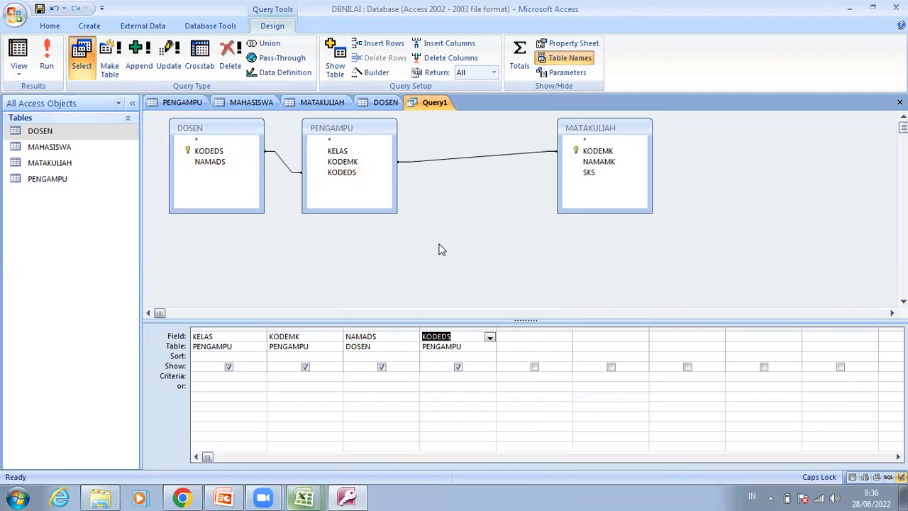
left_click(376, 328)
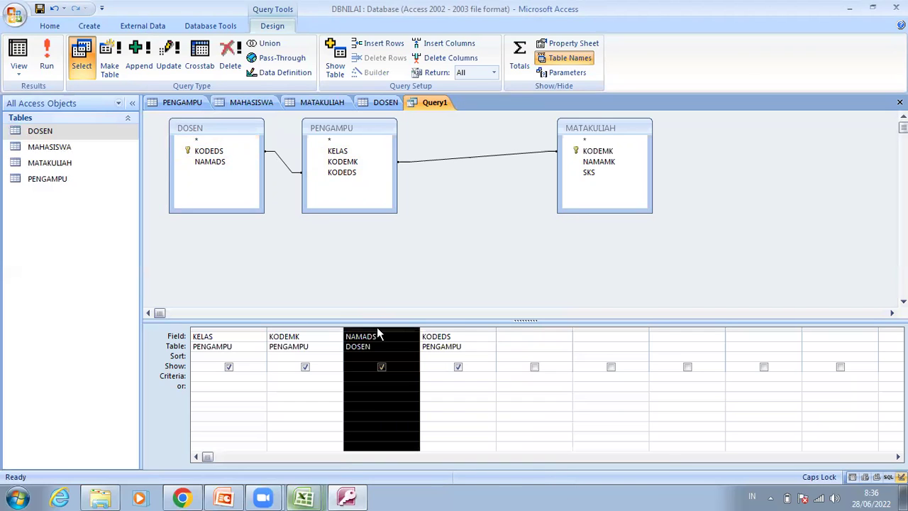
key("Delete")
key("Delete")
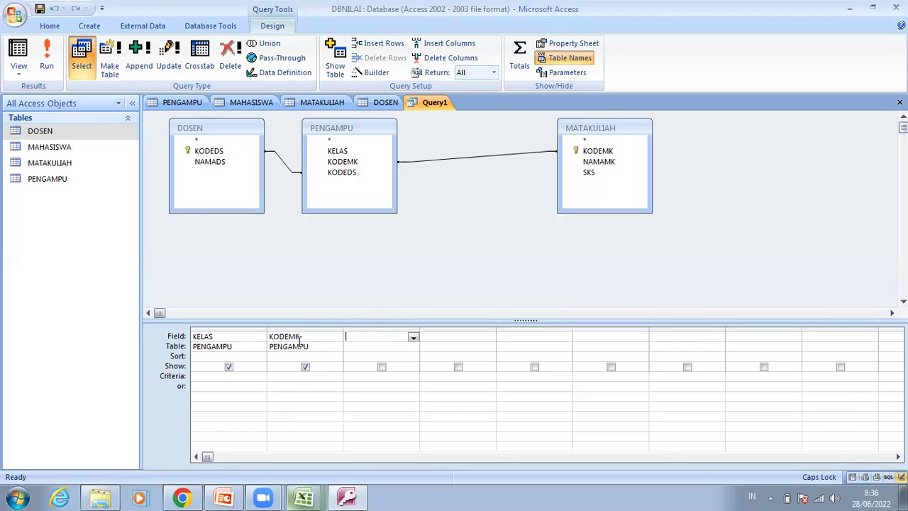
Add NAMAMK from MATAKULIAH, KODEDS from PENGAMPU and NAMADS from DOSEN to the query grid, in that order.
double_click(600, 164)
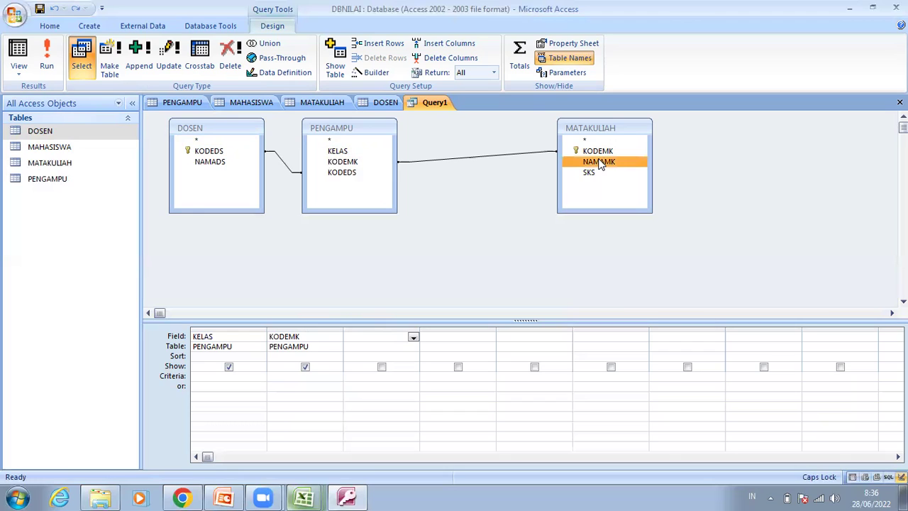
left_click(357, 177)
double_click(357, 177)
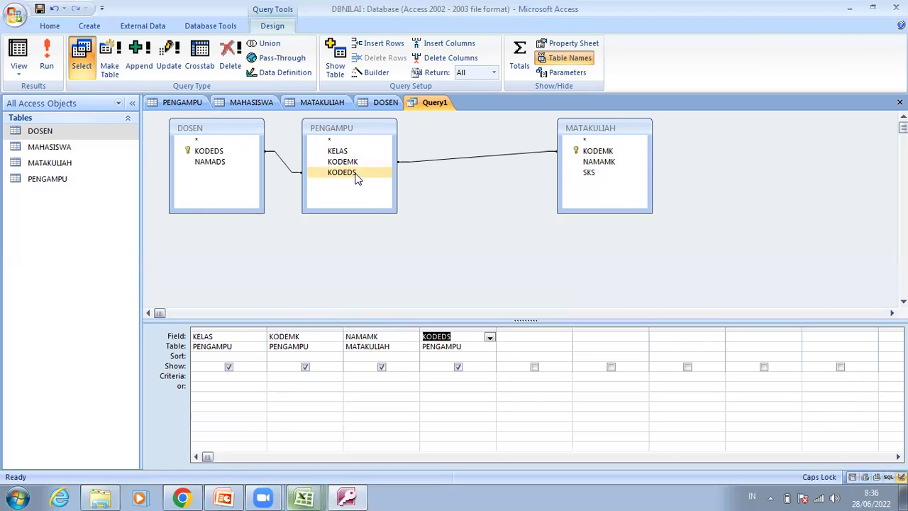
double_click(217, 164)
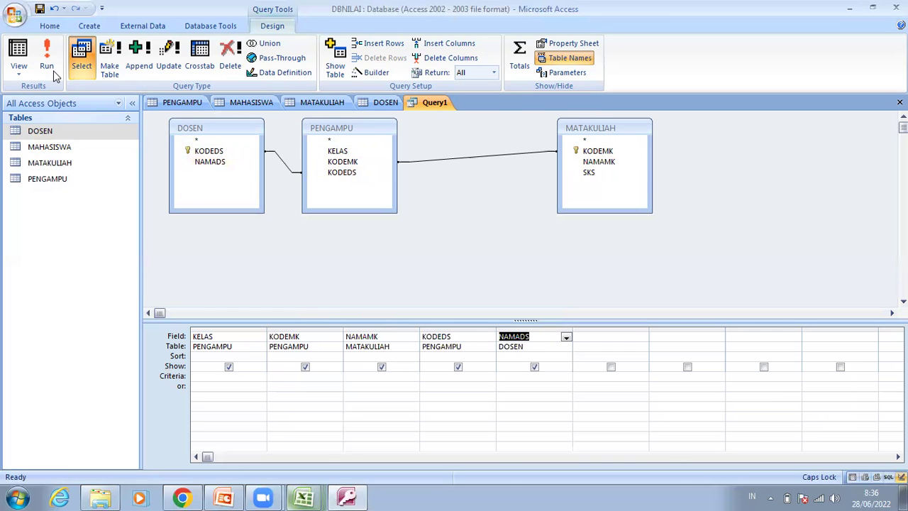
Show the query in Datasheet view and widen its NAMAMK and NAMADS columns.
left_click(20, 63)
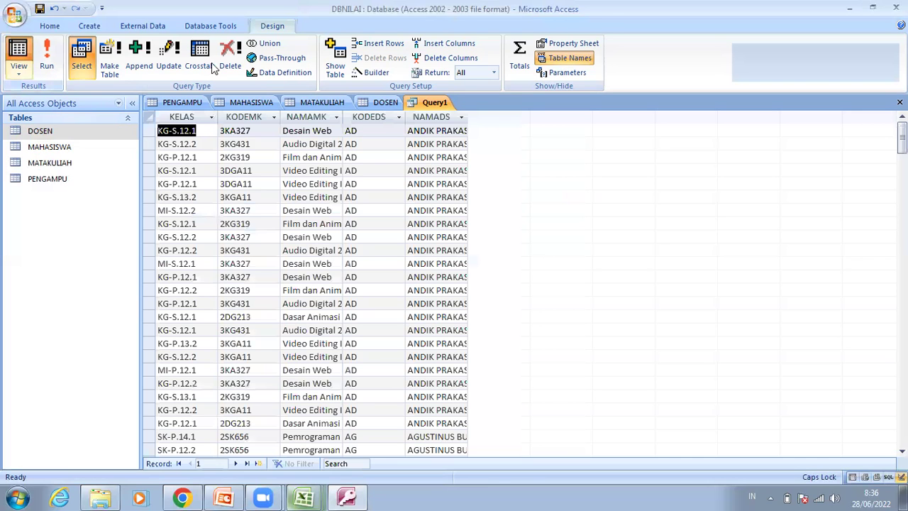
left_click_drag(342, 116, 387, 117)
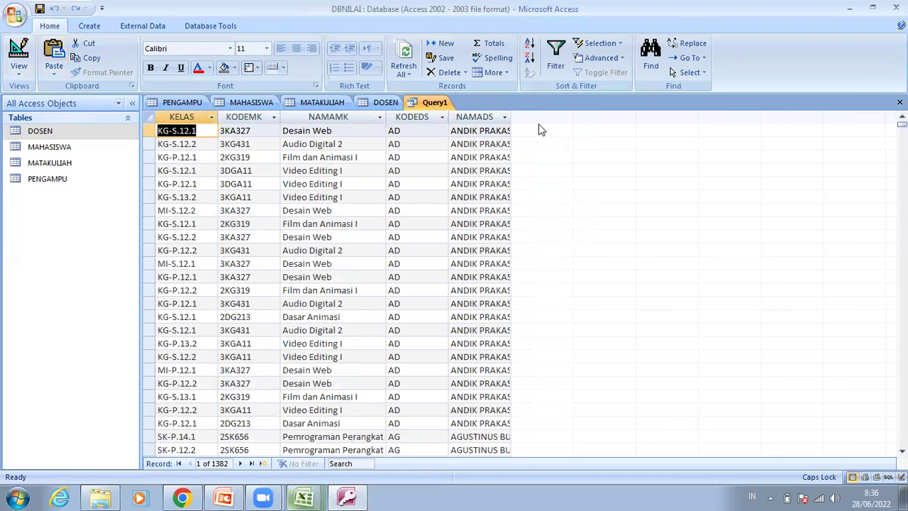
double_click(510, 118)
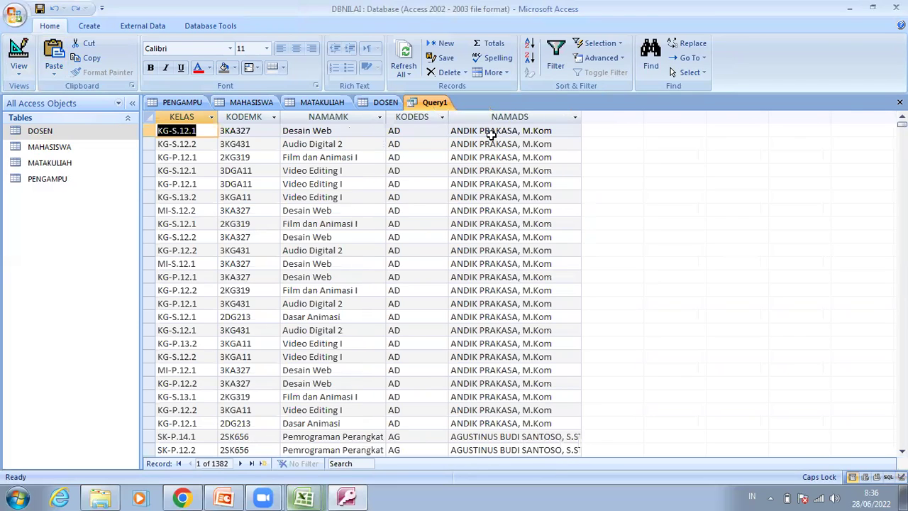
Replace the last two letters A with O in the surname of the DOSEN record with code AD and save the record.
left_click(381, 104)
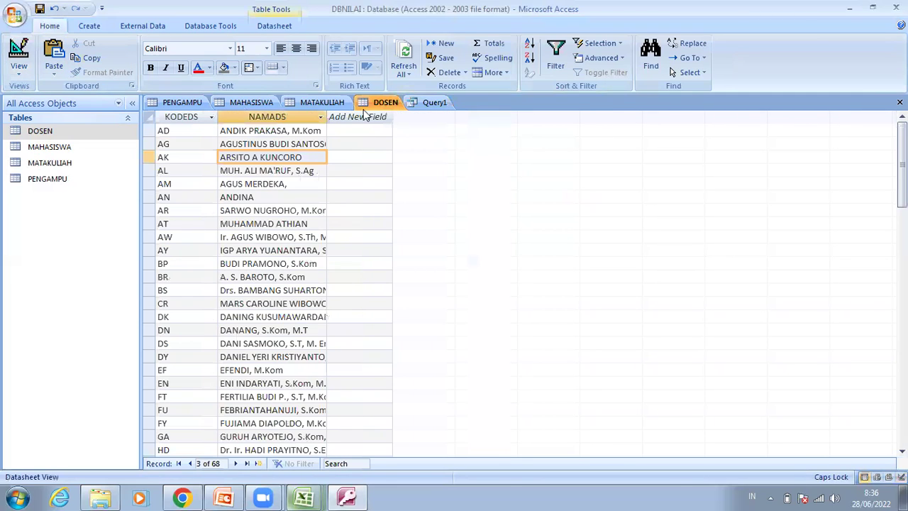
left_click(267, 131)
key("Delete")
type("O")
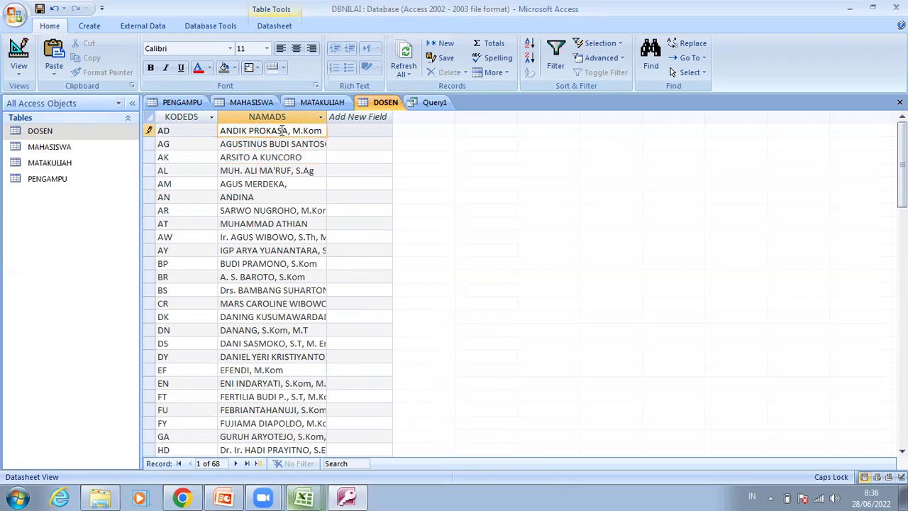
key("BackSpace")
type("A")
key("BackSpace")
type("O")
key("BackSpace")
type("OSO")
left_click(286, 144)
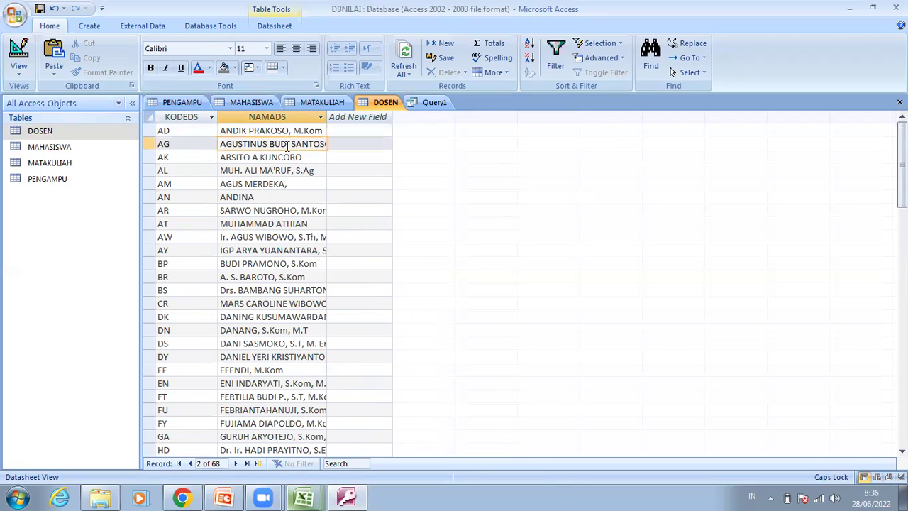